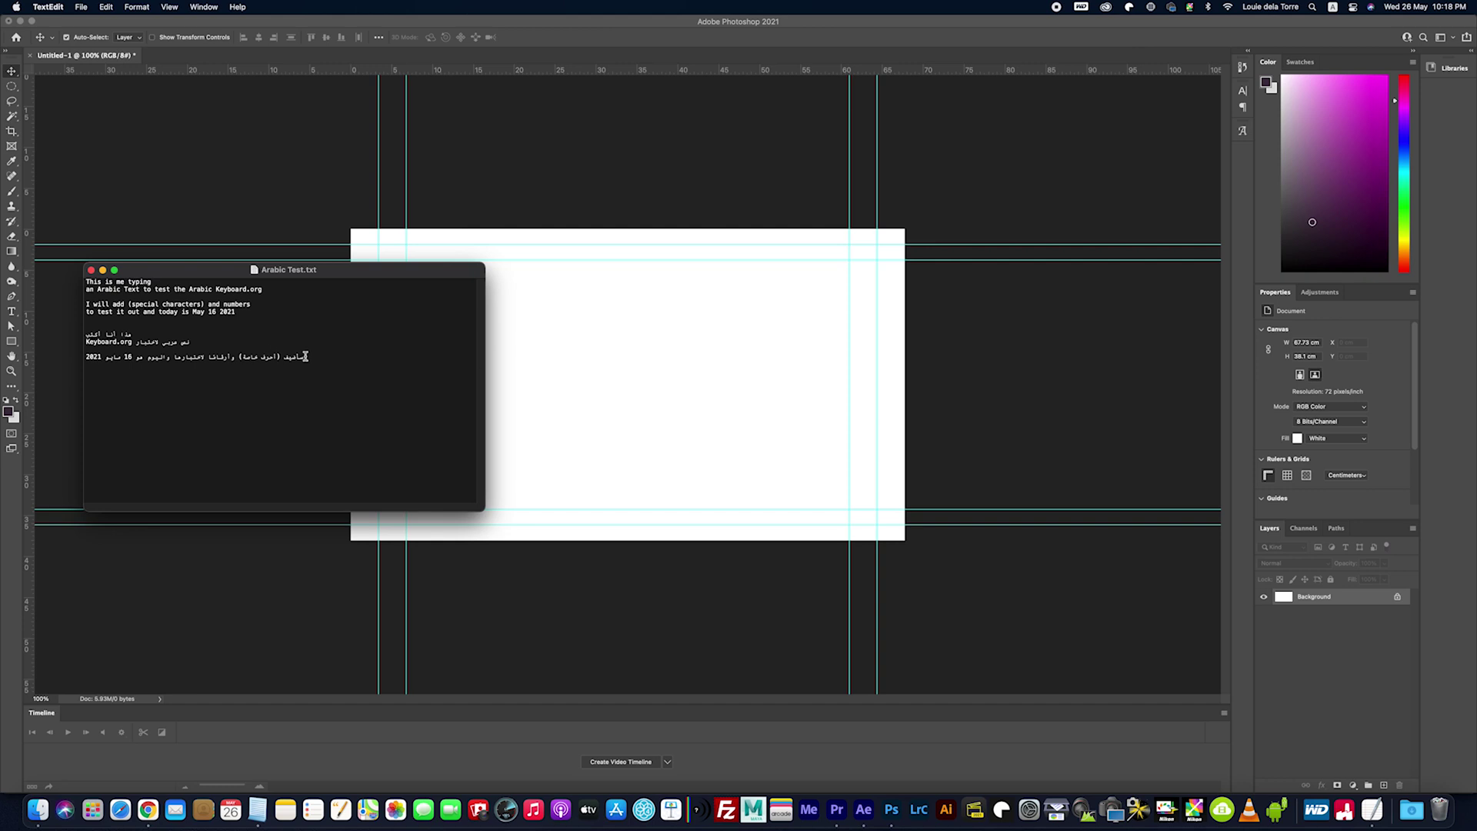
Step: Copy the Arabic line from TextEdit and paste it into a new Photoshop text box
{"action": "right_click", "coordinate": [82, 357]}
{"action": "left_click", "coordinate": [127, 414]}
{"action": "left_click", "coordinate": [569, 385]}
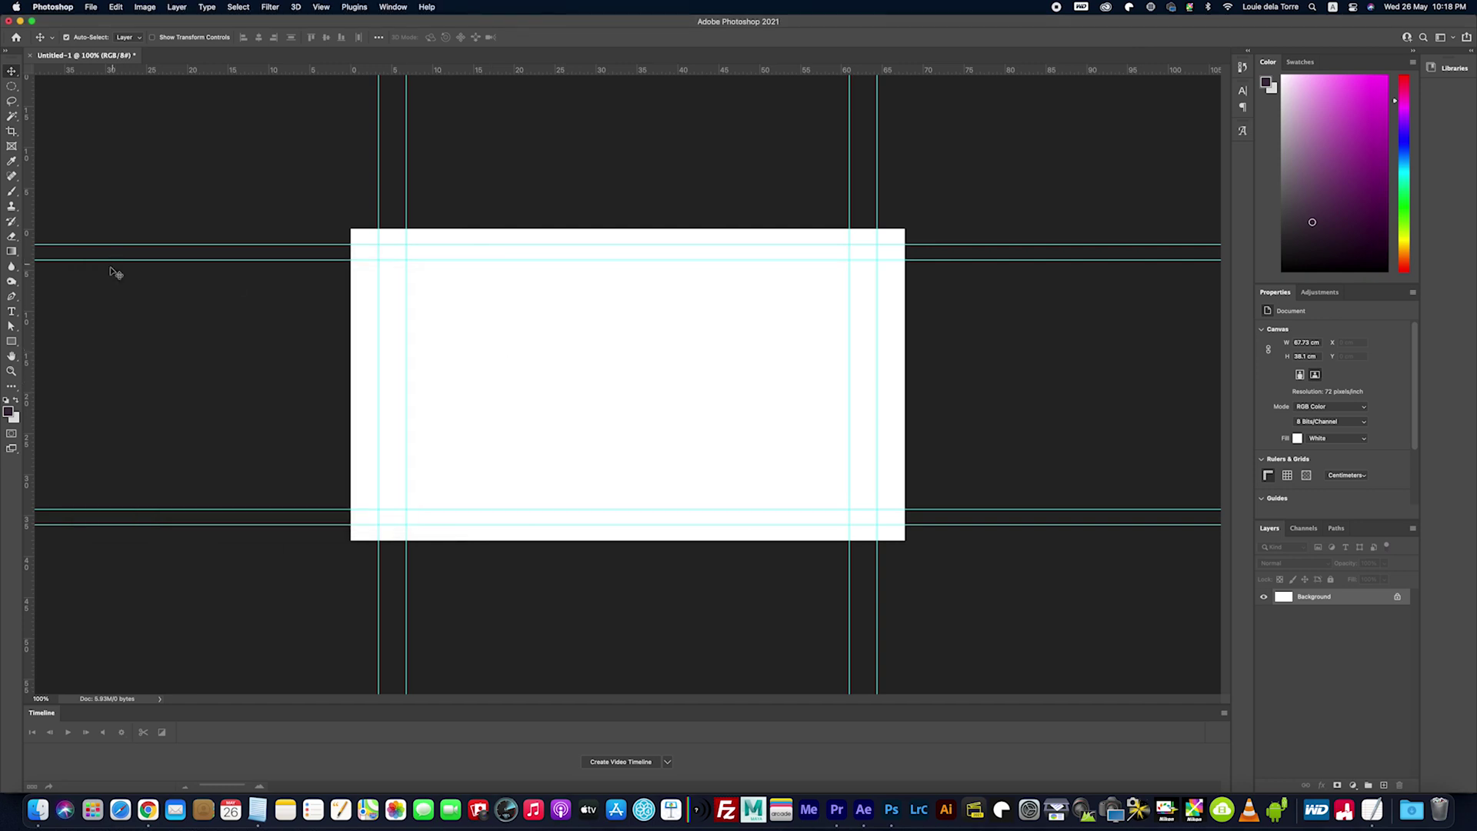
{"action": "left_click_drag", "start_coordinate": [841, 449], "coordinate": [842, 451]}
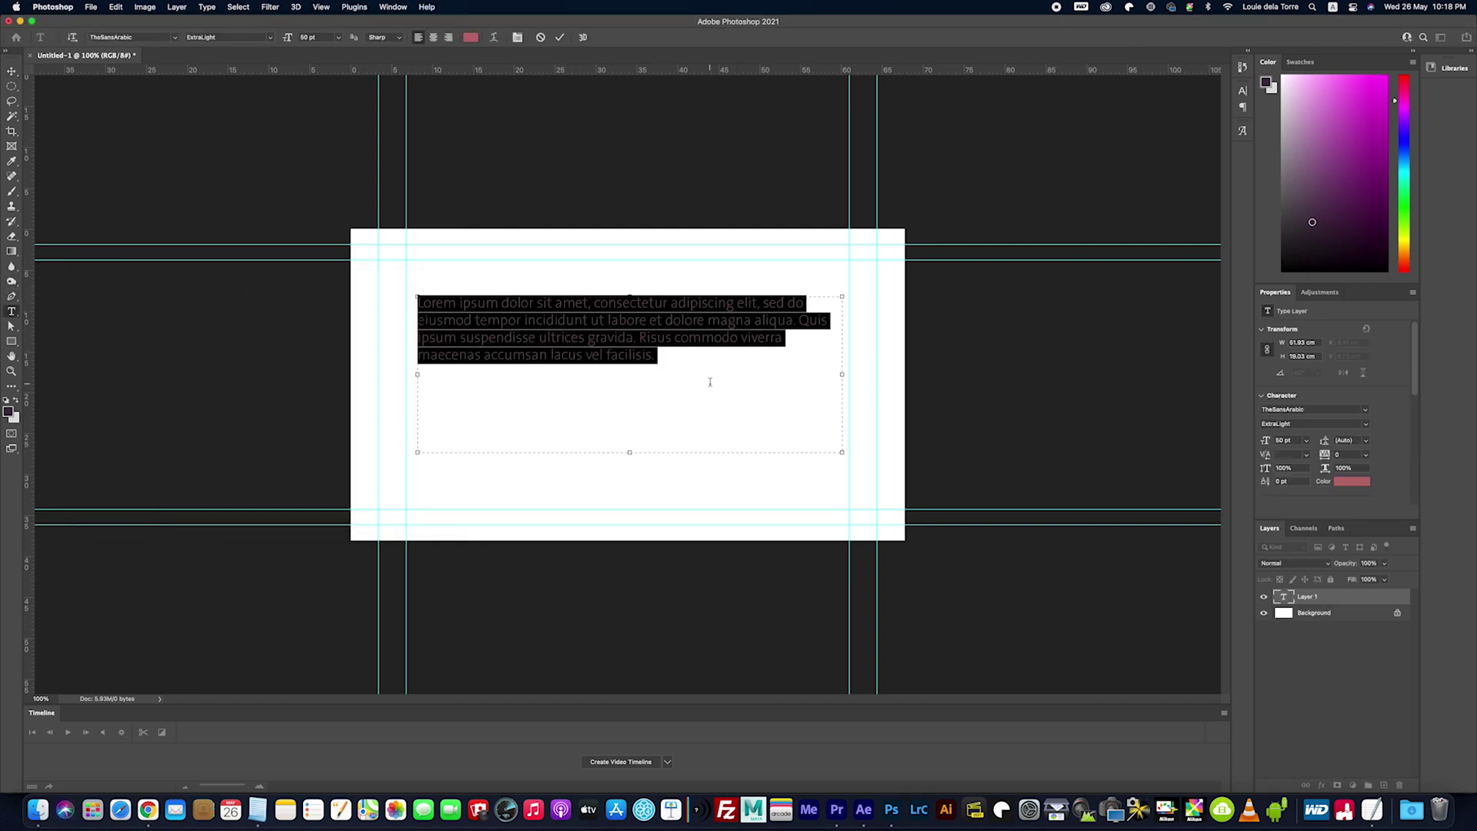
{"action": "right_click", "coordinate": [682, 346]}
{"action": "left_click", "coordinate": [713, 398]}
{"action": "key", "text": "super+a"}
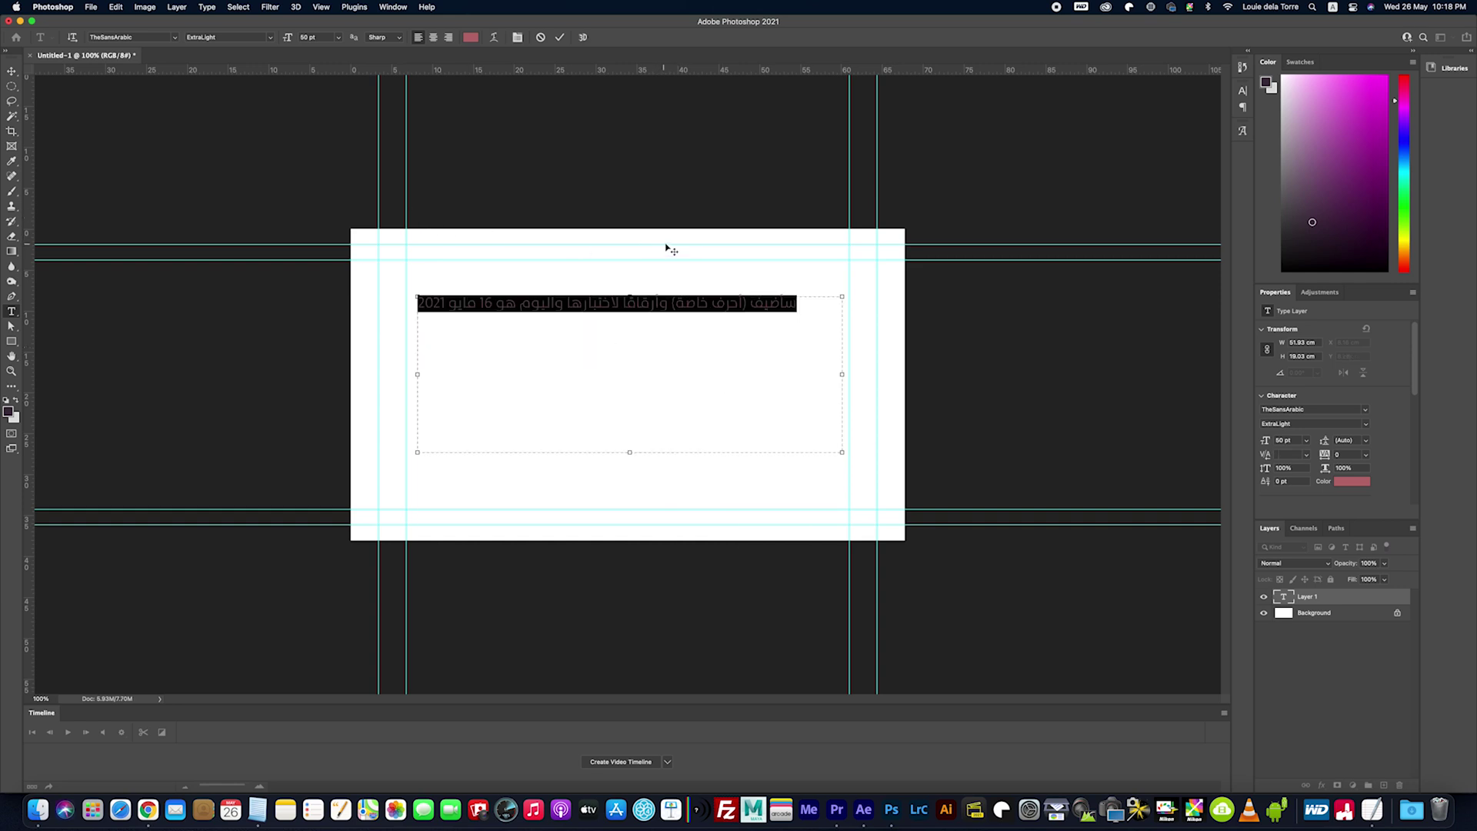
{"action": "left_click", "coordinate": [1342, 482]}
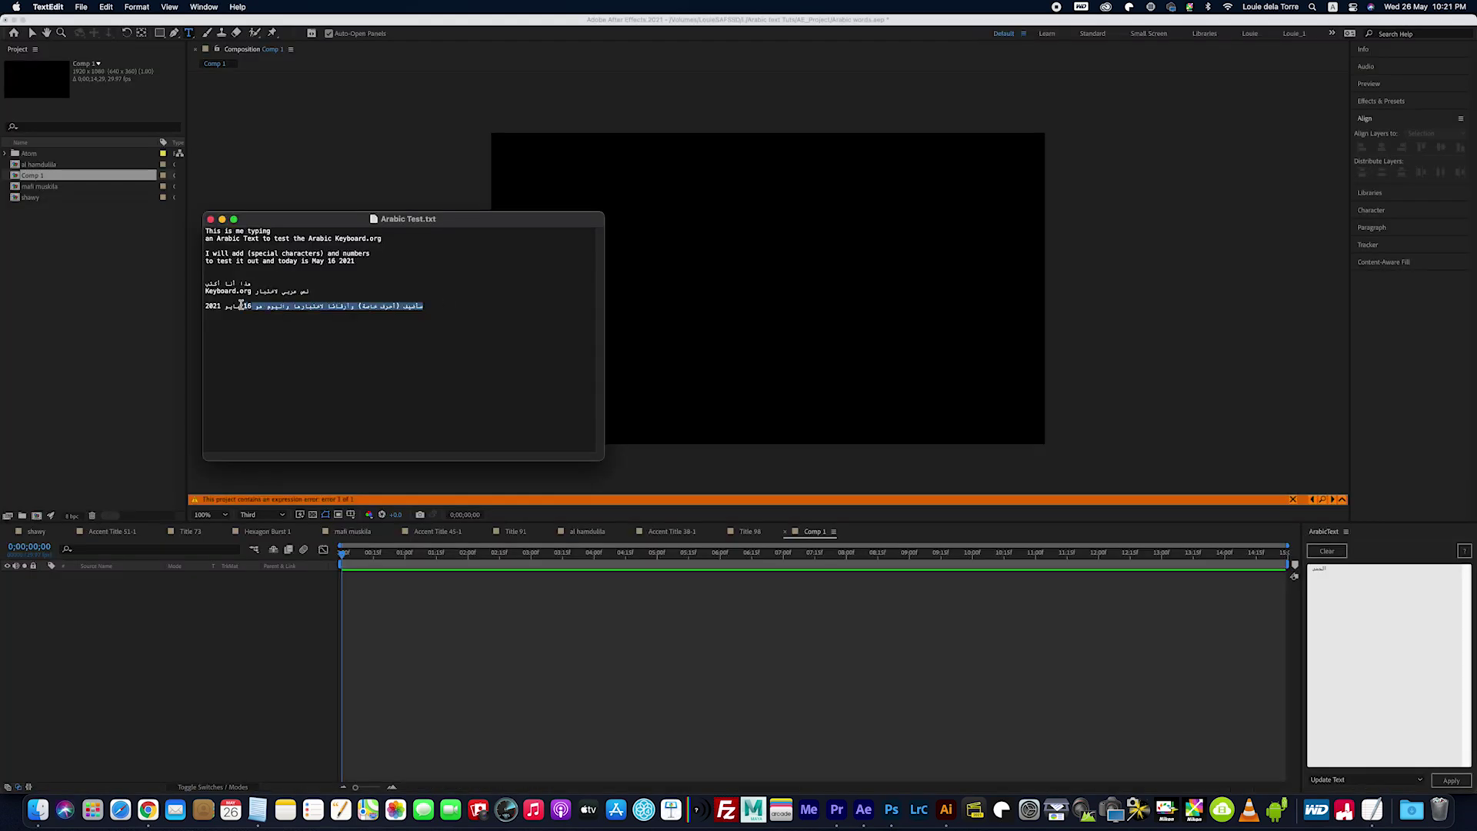
Step: Copy the Arabic text and paste it into a new After Effects text layer
{"action": "right_click", "coordinate": [243, 311]}
{"action": "left_click", "coordinate": [261, 366]}
{"action": "left_click", "coordinate": [281, 621]}
{"action": "right_click", "coordinate": [179, 601]}
{"action": "mouse_move", "coordinate": [192, 607]}
{"action": "left_click", "coordinate": [346, 623]}
{"action": "right_click", "coordinate": [770, 283]}
{"action": "left_click", "coordinate": [797, 353]}
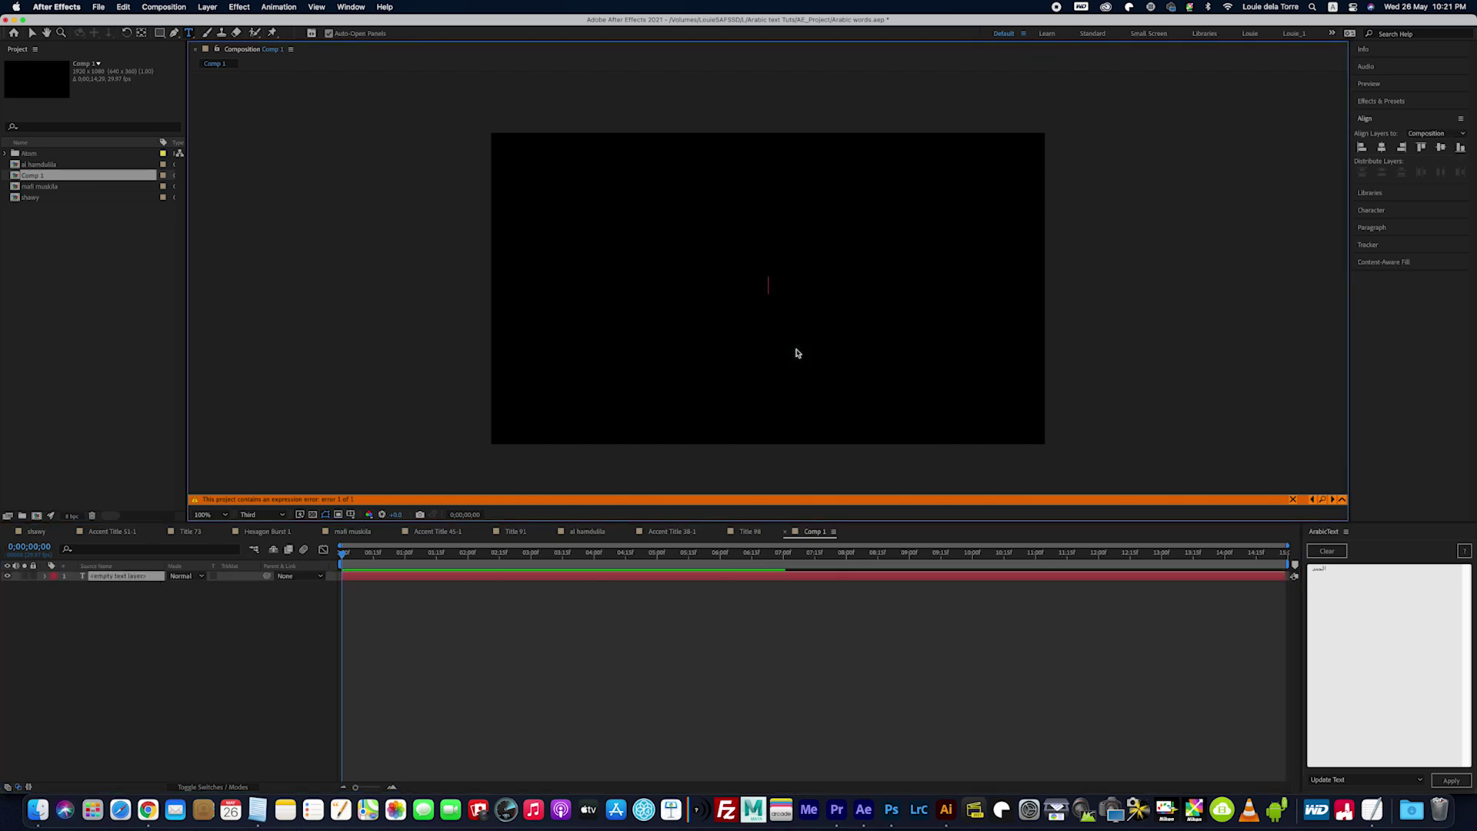
Step: Centre the Arabic text layer horizontally and vertically in the composition
{"action": "key", "text": "super+a"}
{"action": "left_click", "coordinate": [1381, 147]}
{"action": "left_click", "coordinate": [1441, 147]}
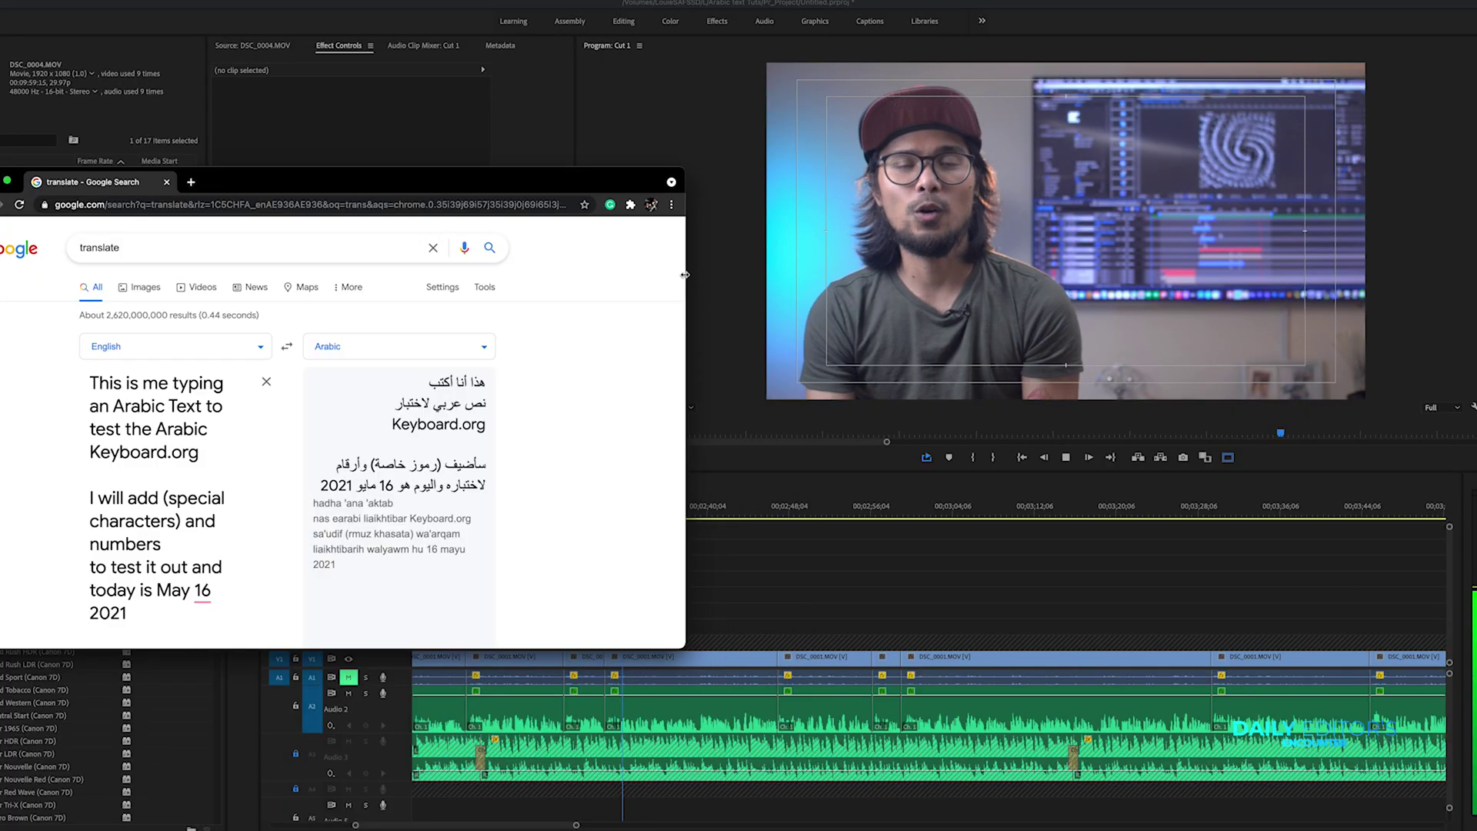
Step: Enlarge the Google Translate window and select the Arabic translation
{"action": "left_click_drag", "start_coordinate": [683, 649], "coordinate": [731, 714]}
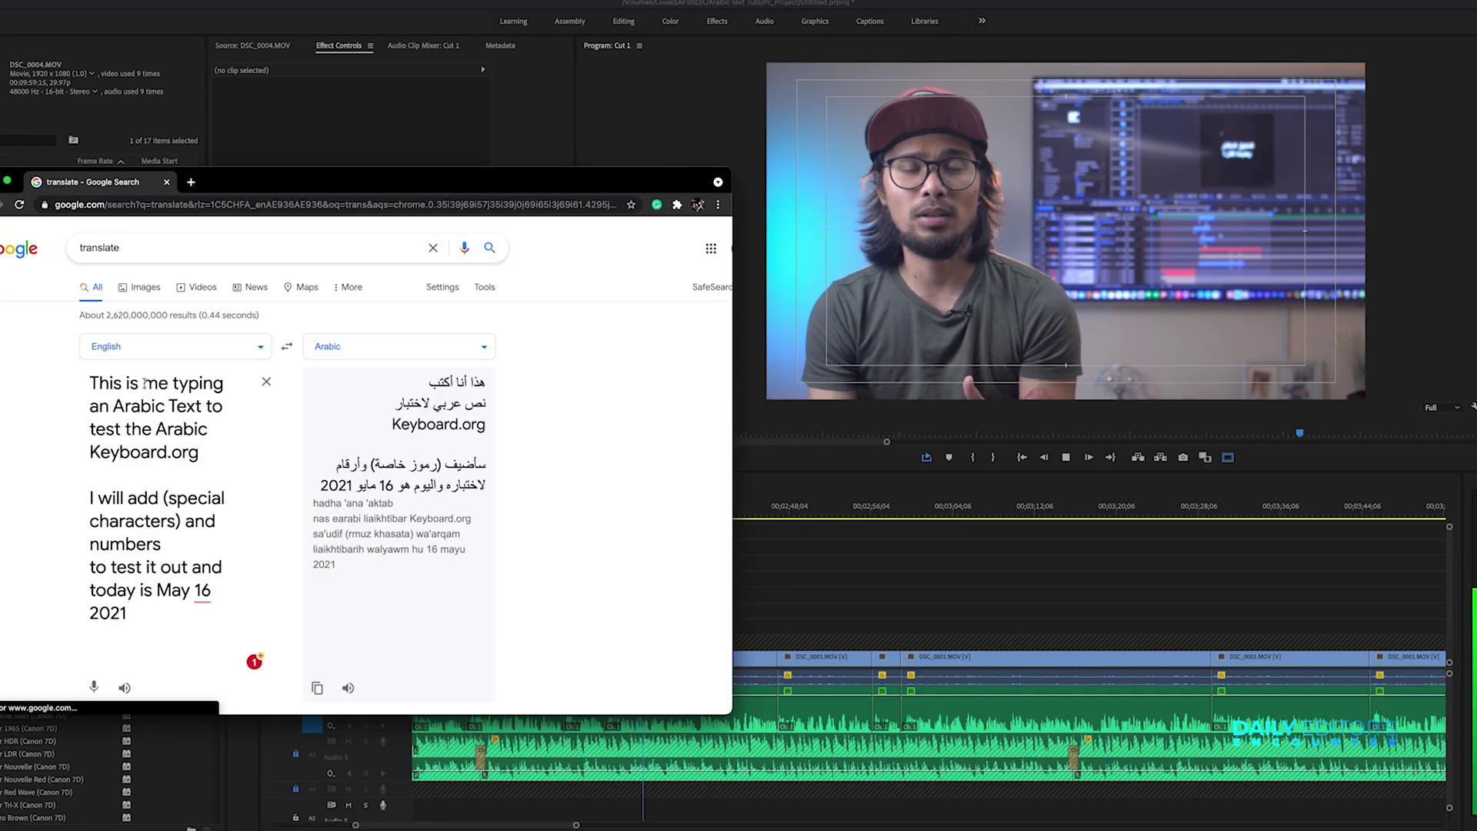
{"action": "left_click_drag", "start_coordinate": [89, 383], "coordinate": [128, 615]}
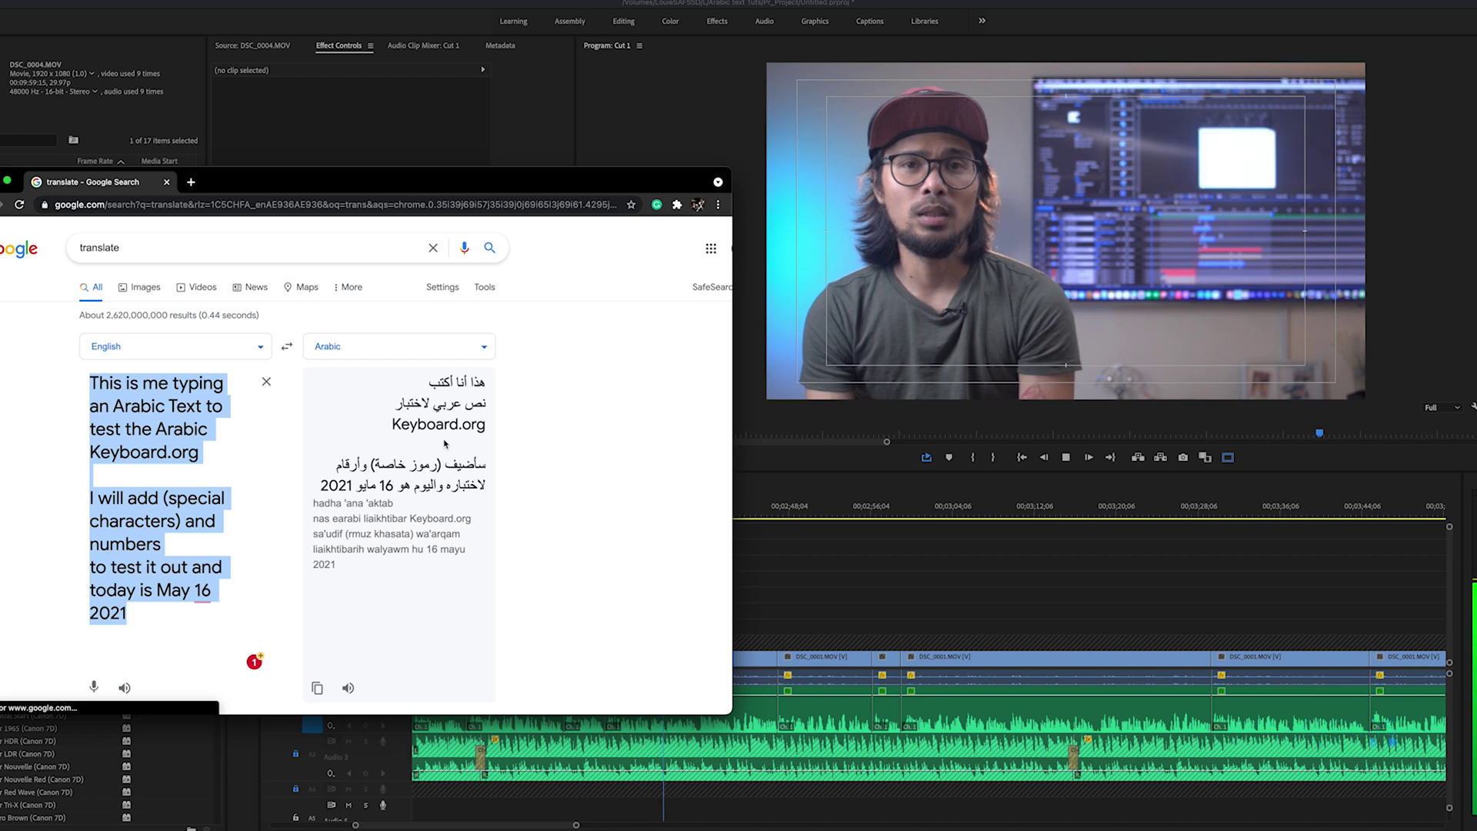
{"action": "left_click", "coordinate": [428, 382]}
{"action": "left_click_drag", "start_coordinate": [429, 382], "coordinate": [393, 484]}
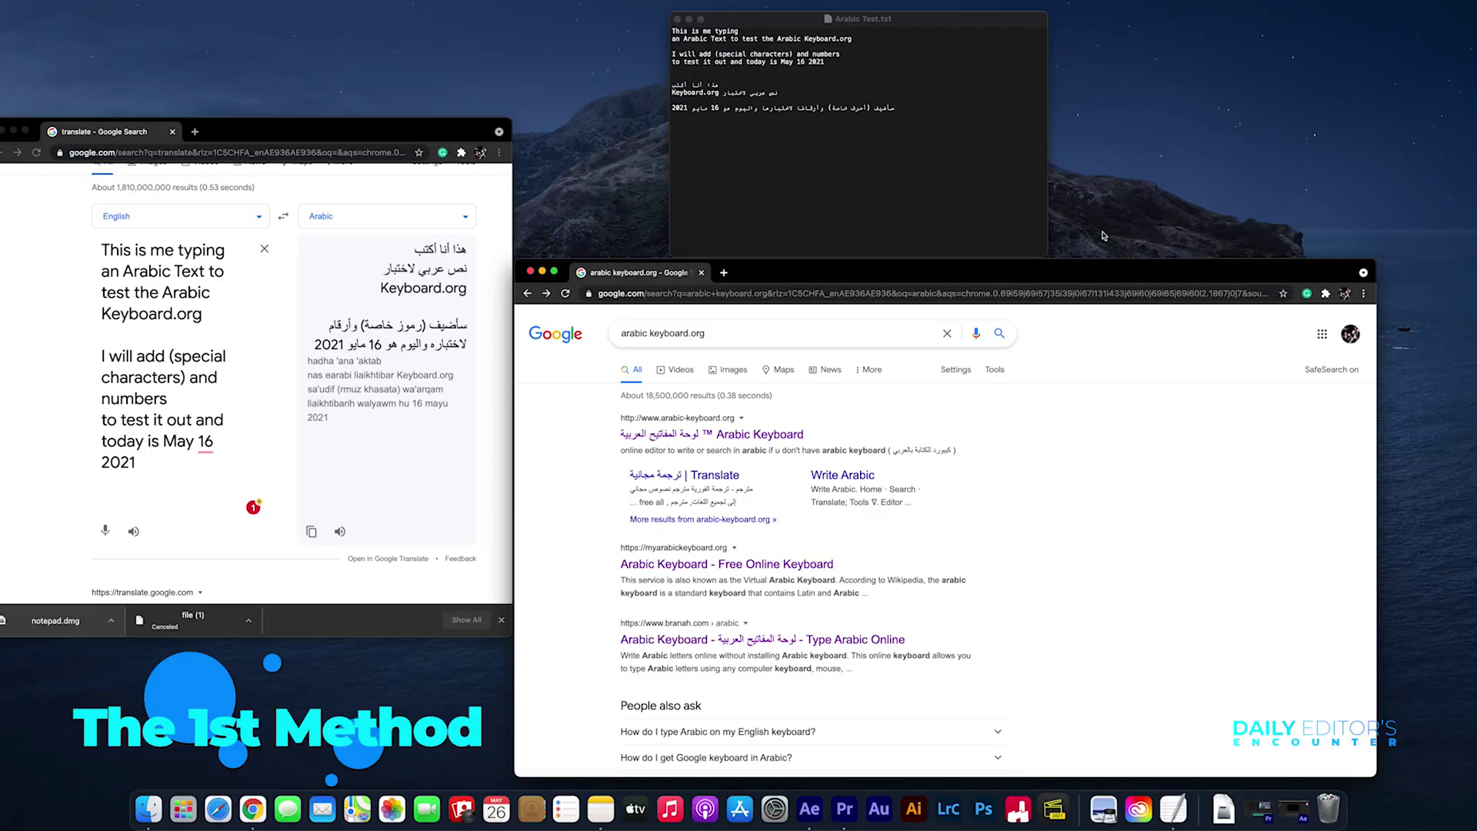
Step: Open arabic-keyboard.org's Photoshop Arabic page and copy the Arabic lines from the note
{"action": "left_click", "coordinate": [754, 436]}
{"action": "mouse_move", "coordinate": [844, 313]}
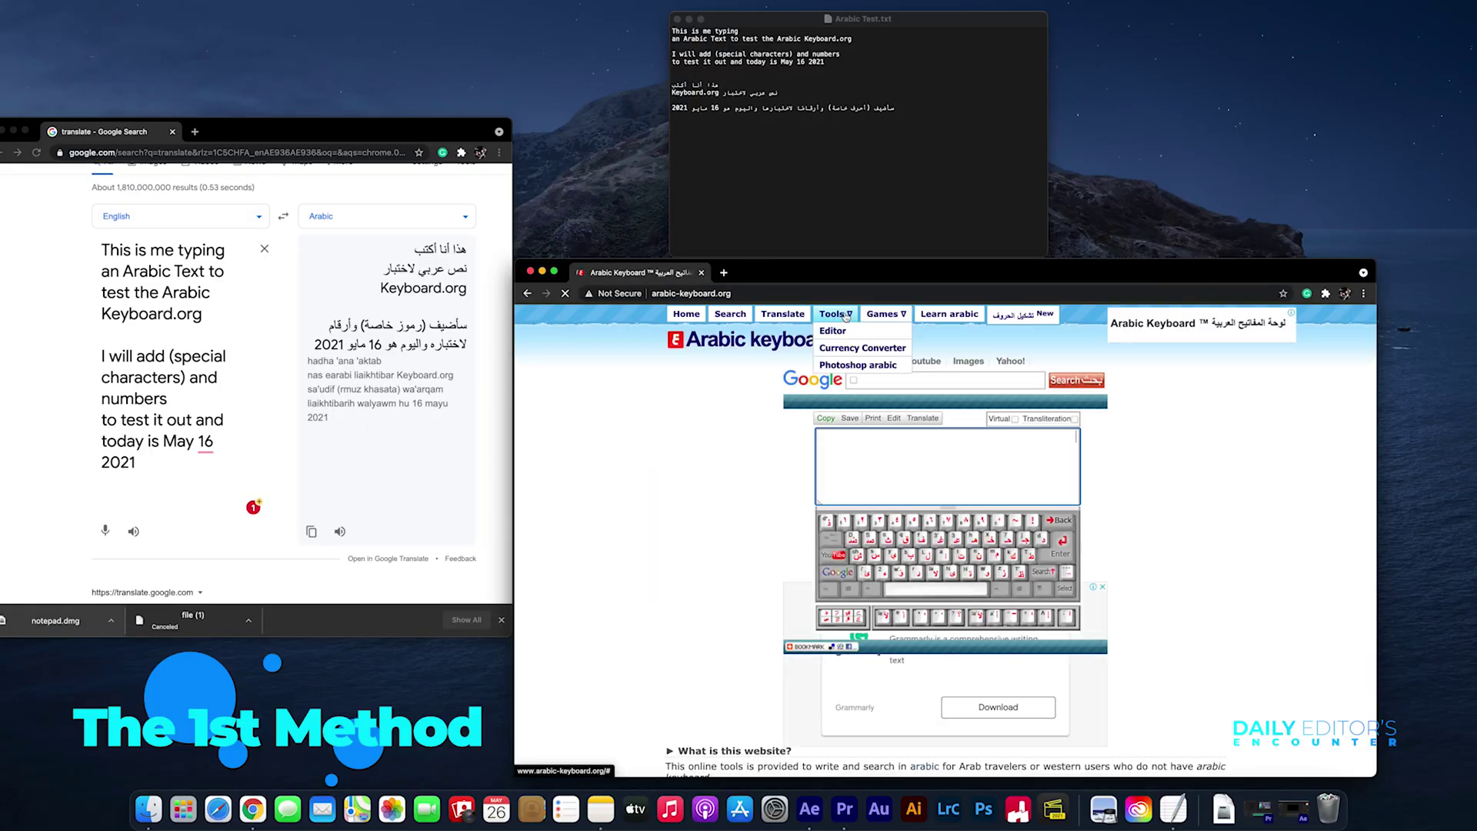
{"action": "left_click", "coordinate": [858, 366]}
{"action": "left_click_drag", "start_coordinate": [671, 82], "coordinate": [723, 110]}
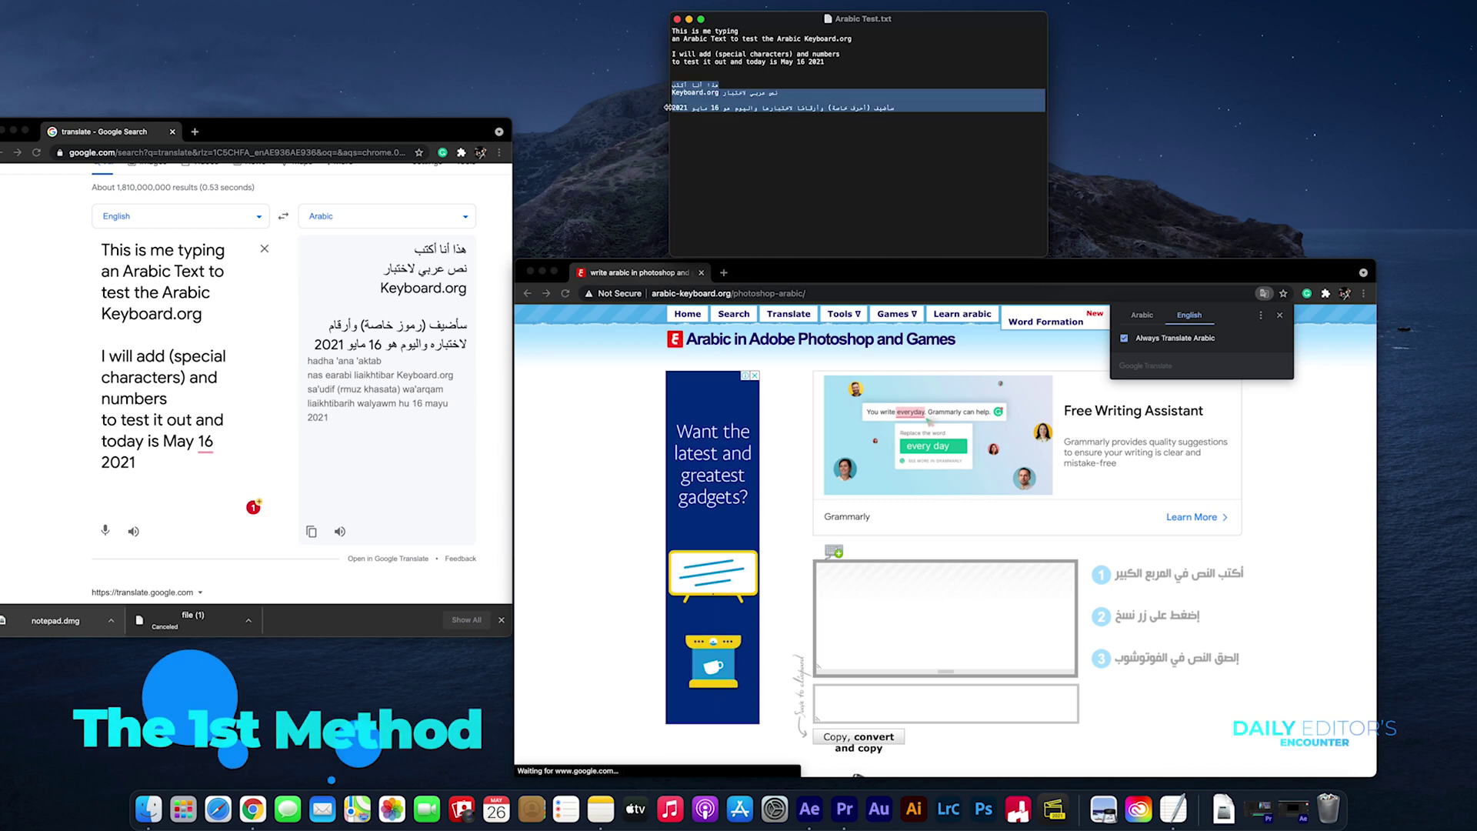
{"action": "right_click", "coordinate": [723, 110]}
{"action": "left_click", "coordinate": [737, 151]}
Step: Paste the lines into the converter, convert them, and copy the converted text
{"action": "right_click", "coordinate": [936, 593]}
{"action": "left_click", "coordinate": [962, 676]}
{"action": "left_click", "coordinate": [858, 742]}
{"action": "right_click", "coordinate": [939, 710]}
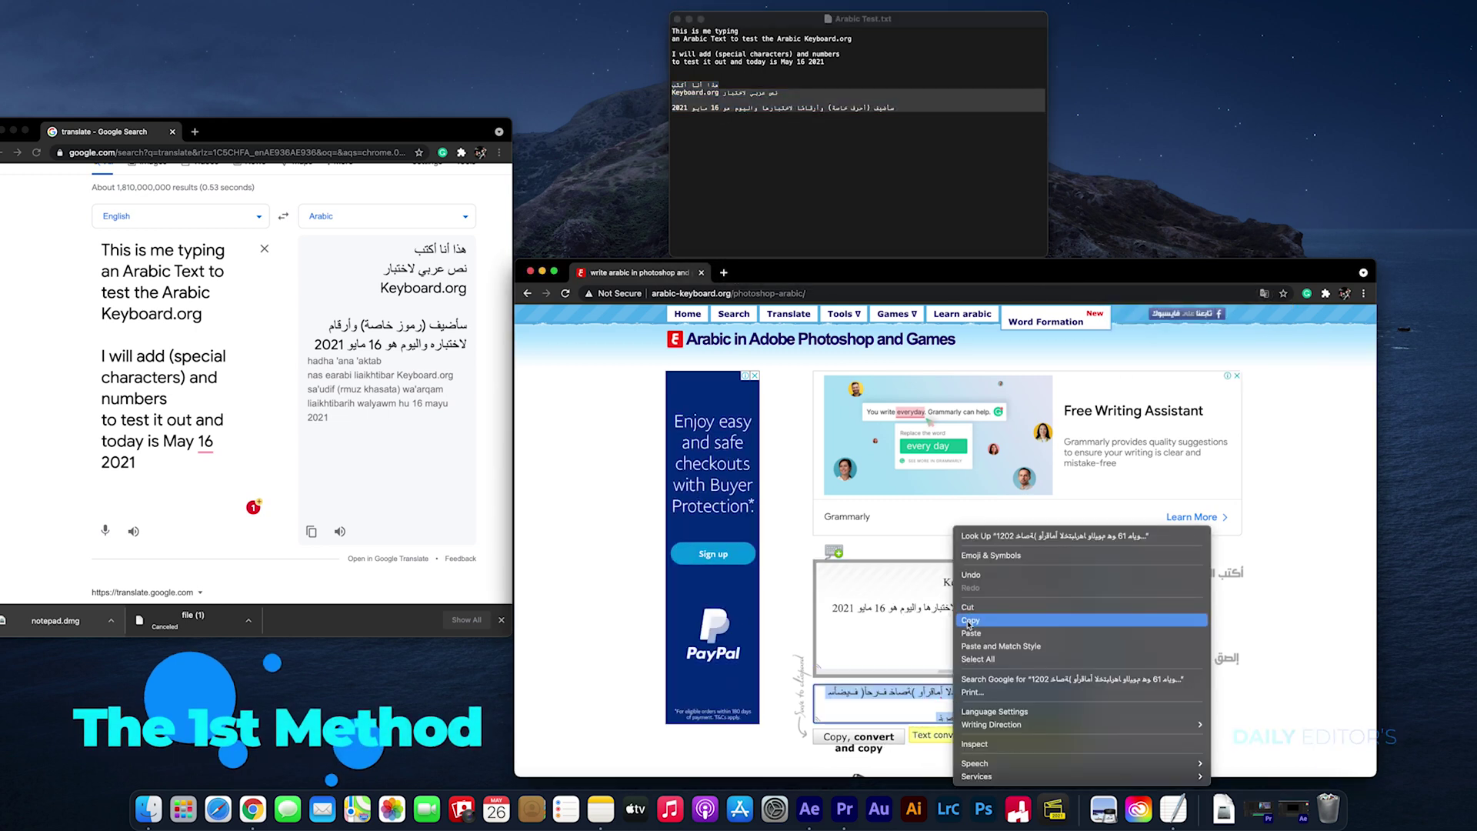
{"action": "left_click", "coordinate": [992, 613]}
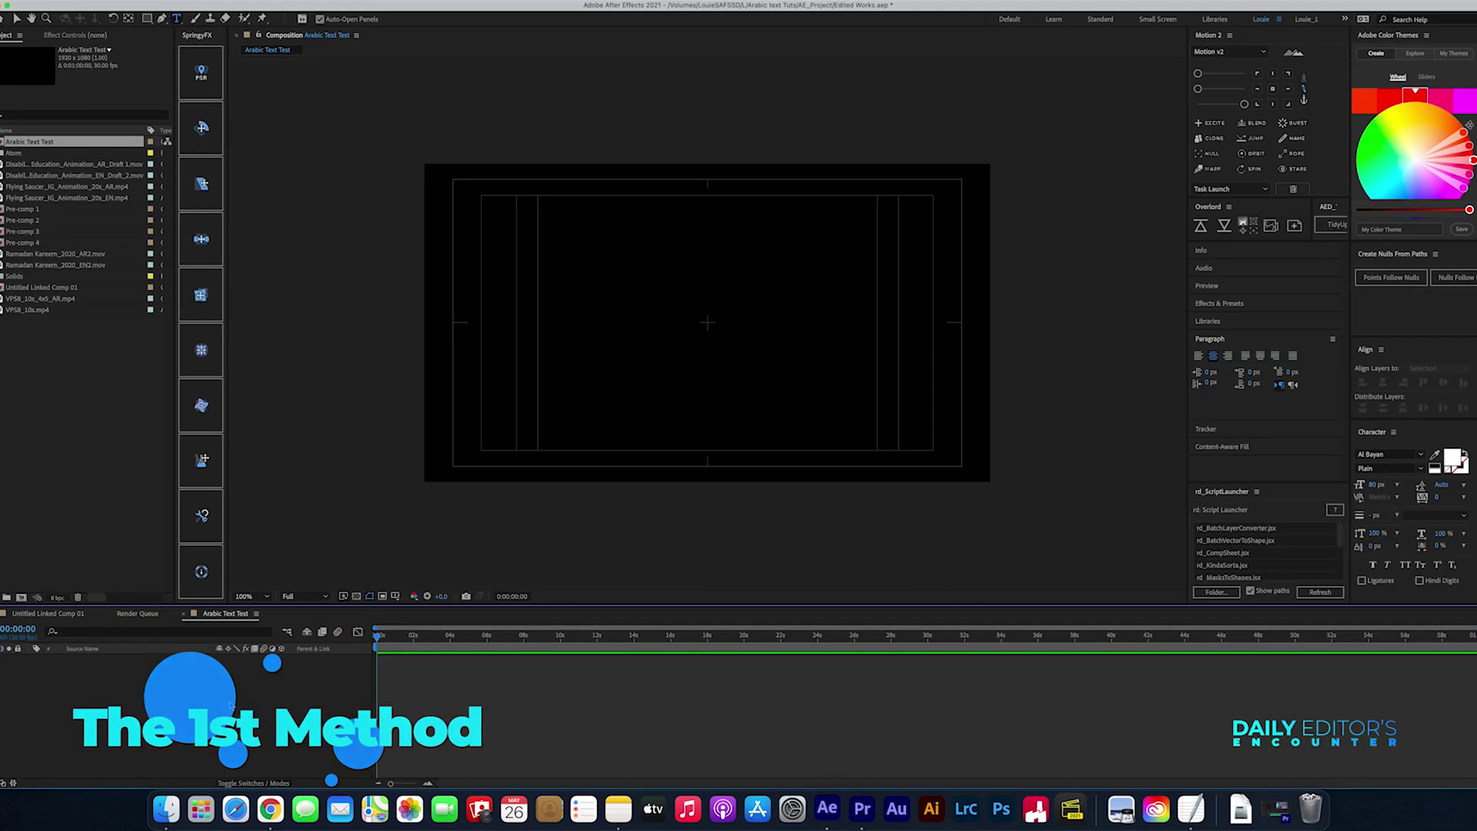
{"action": "right_click", "coordinate": [197, 627]}
Step: Add a new text layer containing the pasted converted Arabic text
{"action": "mouse_move", "coordinate": [254, 633]}
{"action": "left_click", "coordinate": [348, 652]}
{"action": "right_click", "coordinate": [707, 323]}
{"action": "left_click", "coordinate": [725, 383]}
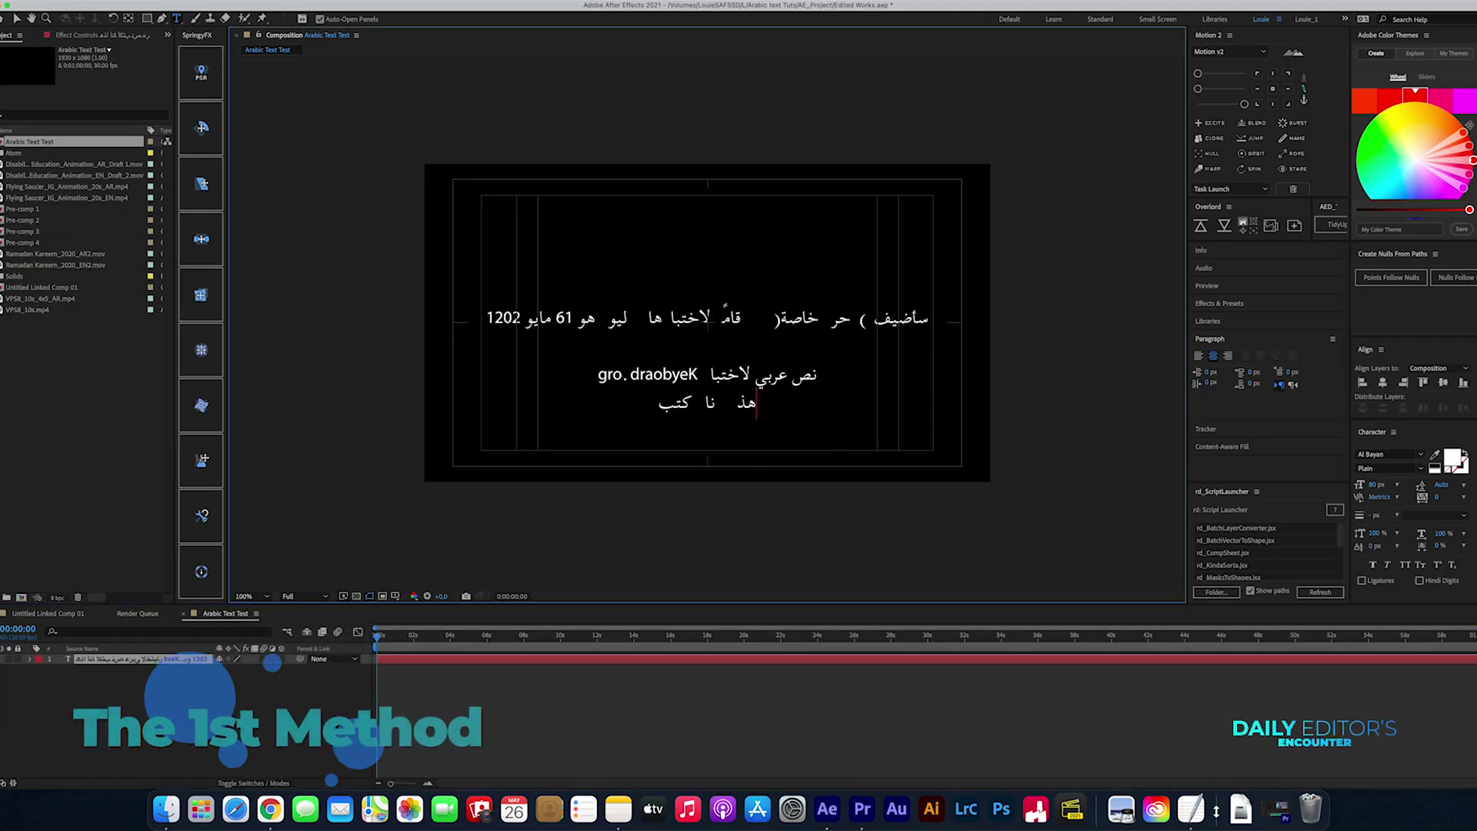
Step: Move the Arabic Test note aside and select the first two lines of the layer text
{"action": "left_click", "coordinate": [1191, 809]}
{"action": "left_click_drag", "start_coordinate": [927, 6], "coordinate": [250, 228]}
{"action": "key", "text": "super+Tab"}
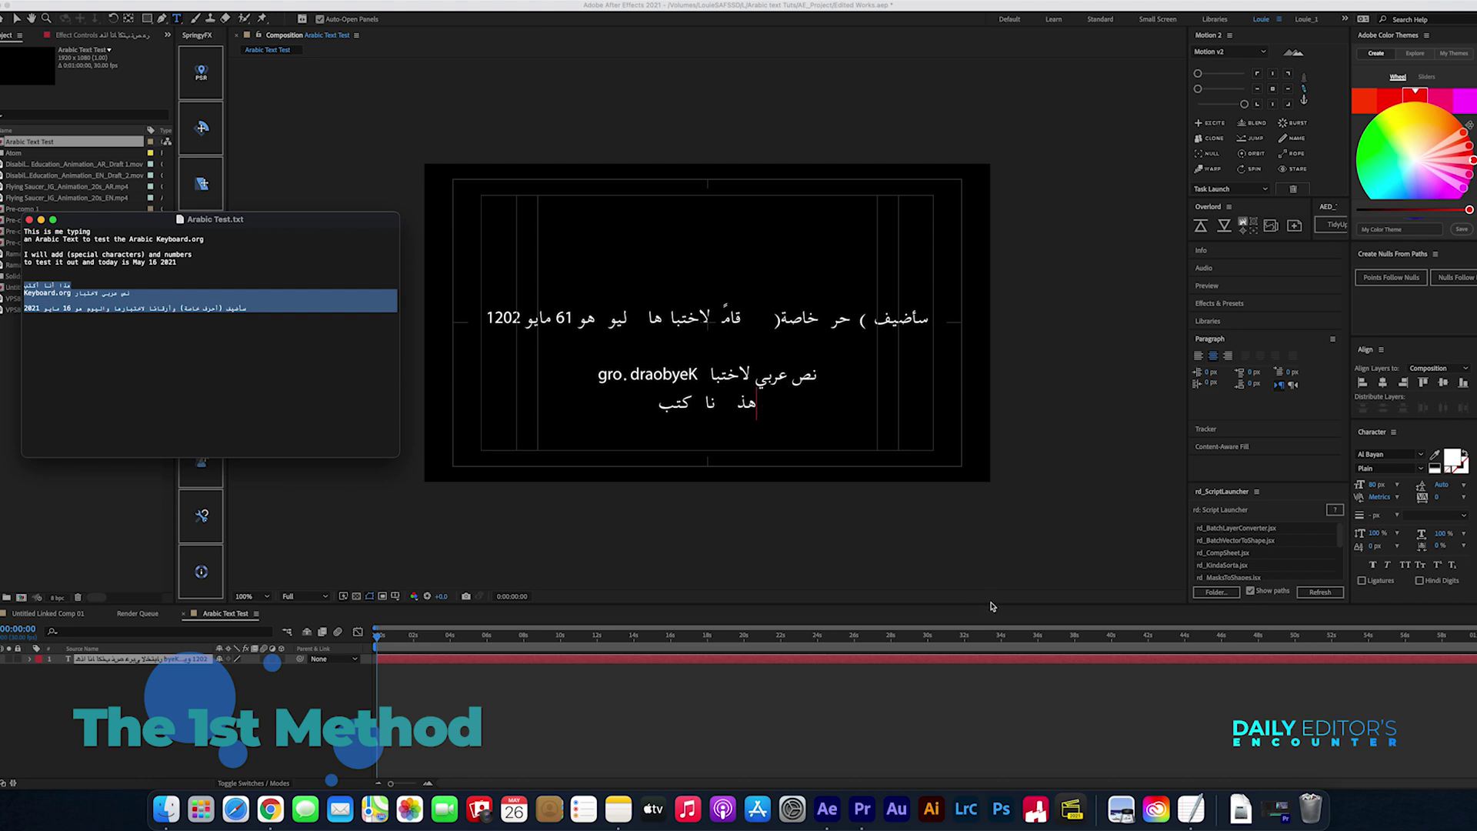
{"action": "left_click_drag", "start_coordinate": [754, 408], "coordinate": [630, 377]}
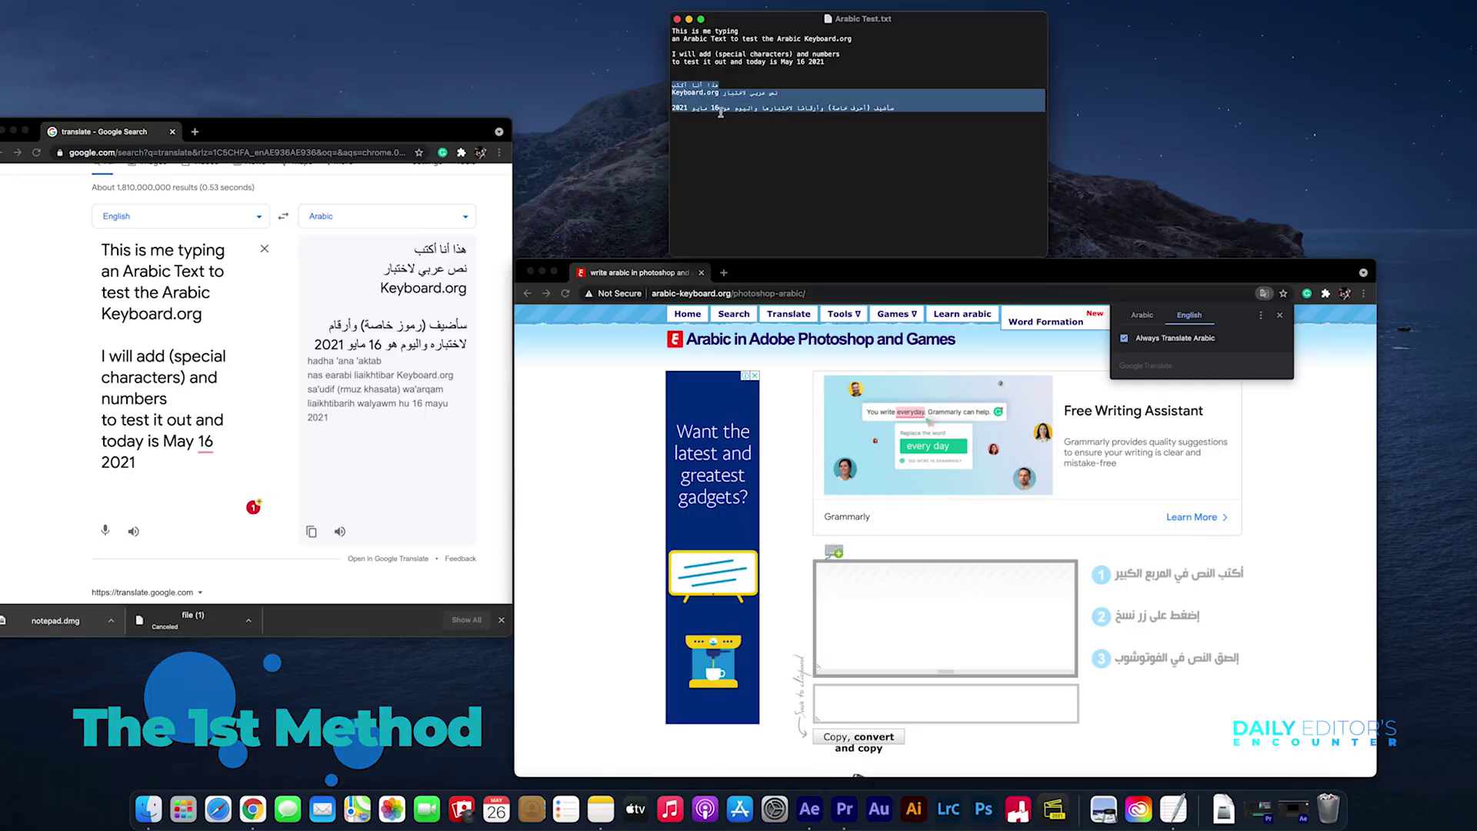
Step: Paste the note's Arabic lines into the converter input and copy the converted output
{"action": "right_click", "coordinate": [721, 109]}
{"action": "left_click", "coordinate": [740, 150]}
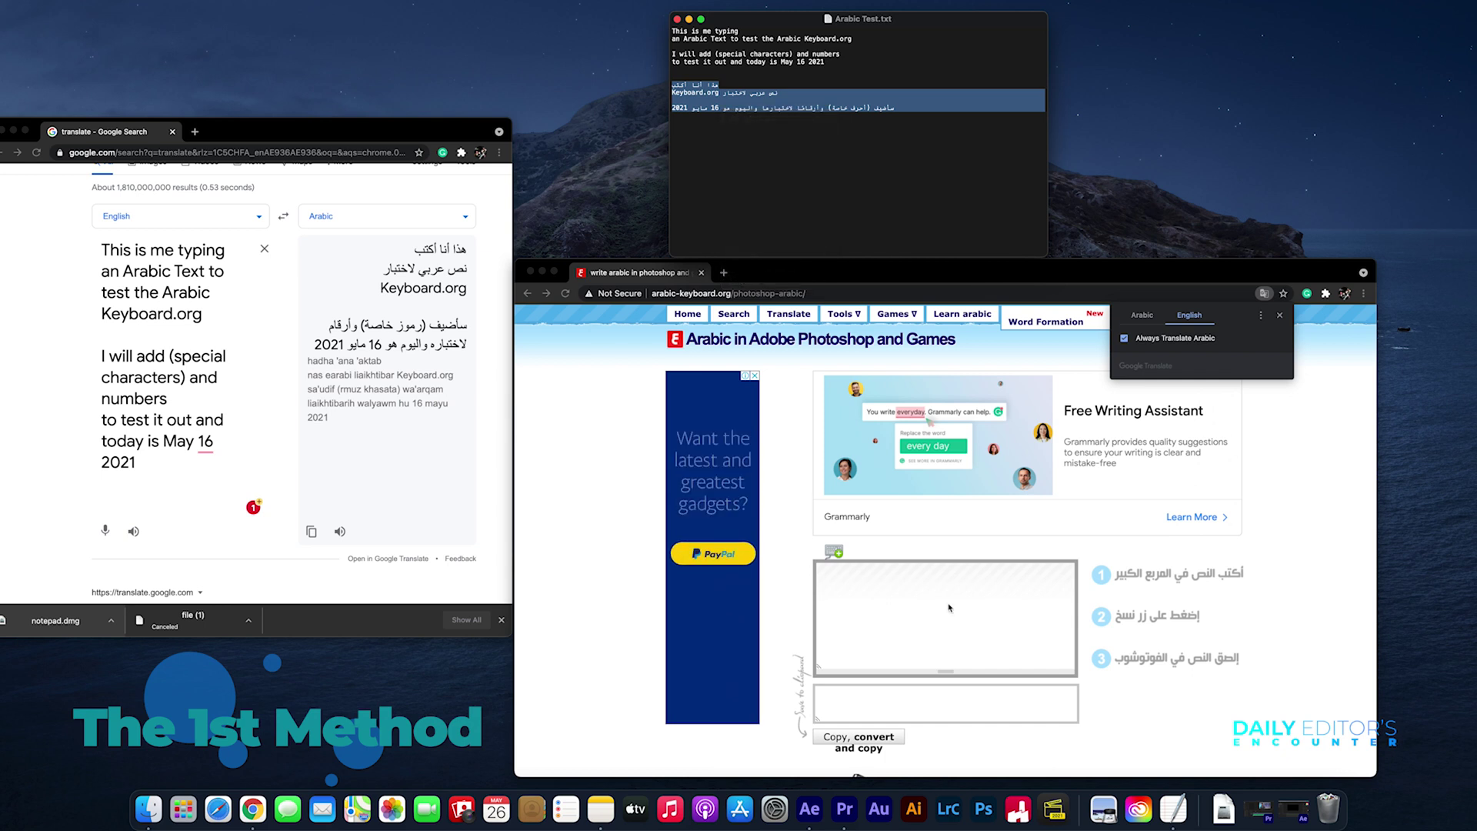
{"action": "left_click", "coordinate": [949, 607]}
{"action": "right_click", "coordinate": [930, 593]}
{"action": "left_click", "coordinate": [949, 680]}
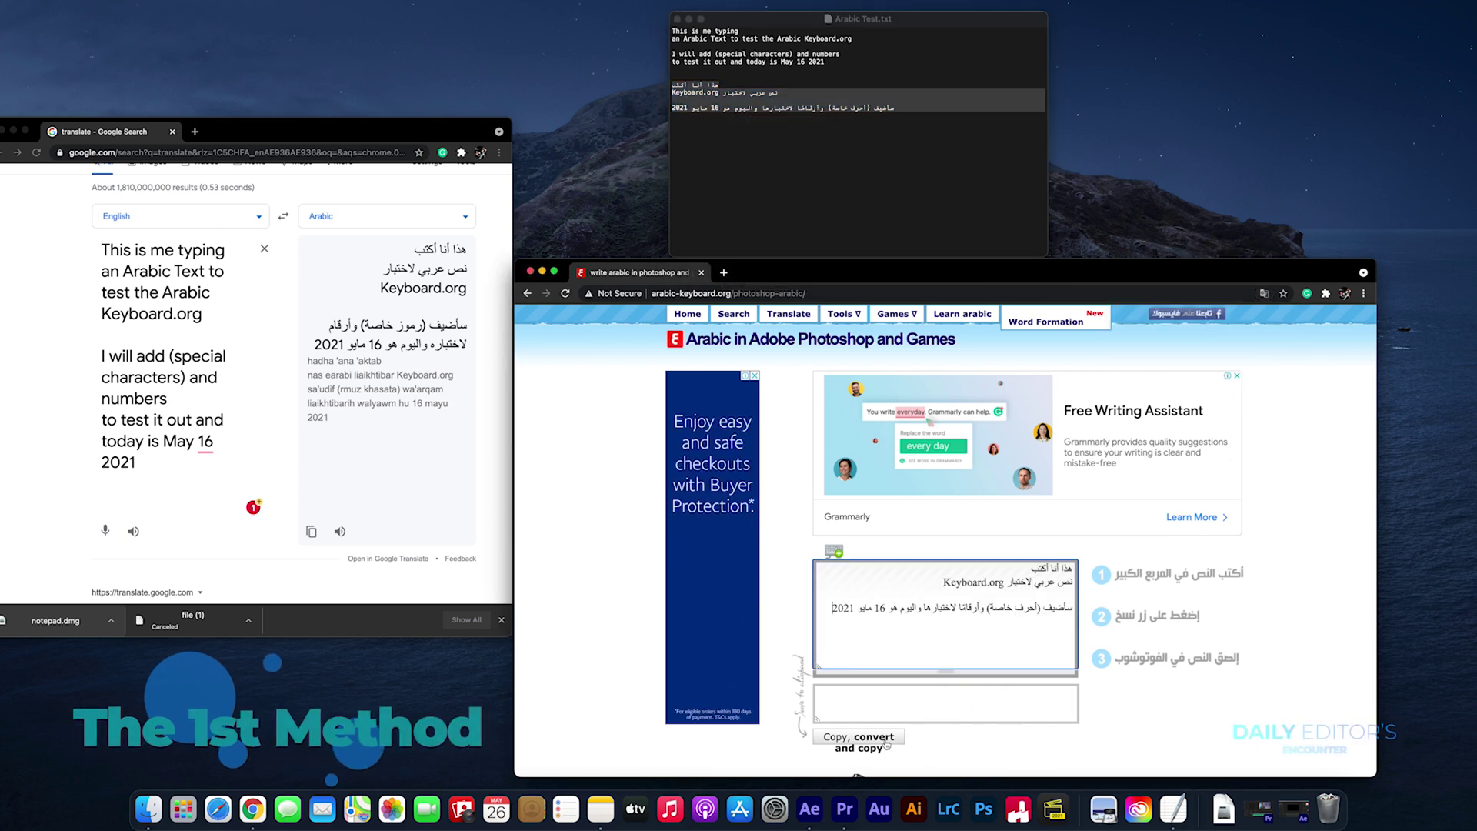
{"action": "right_click", "coordinate": [954, 697]}
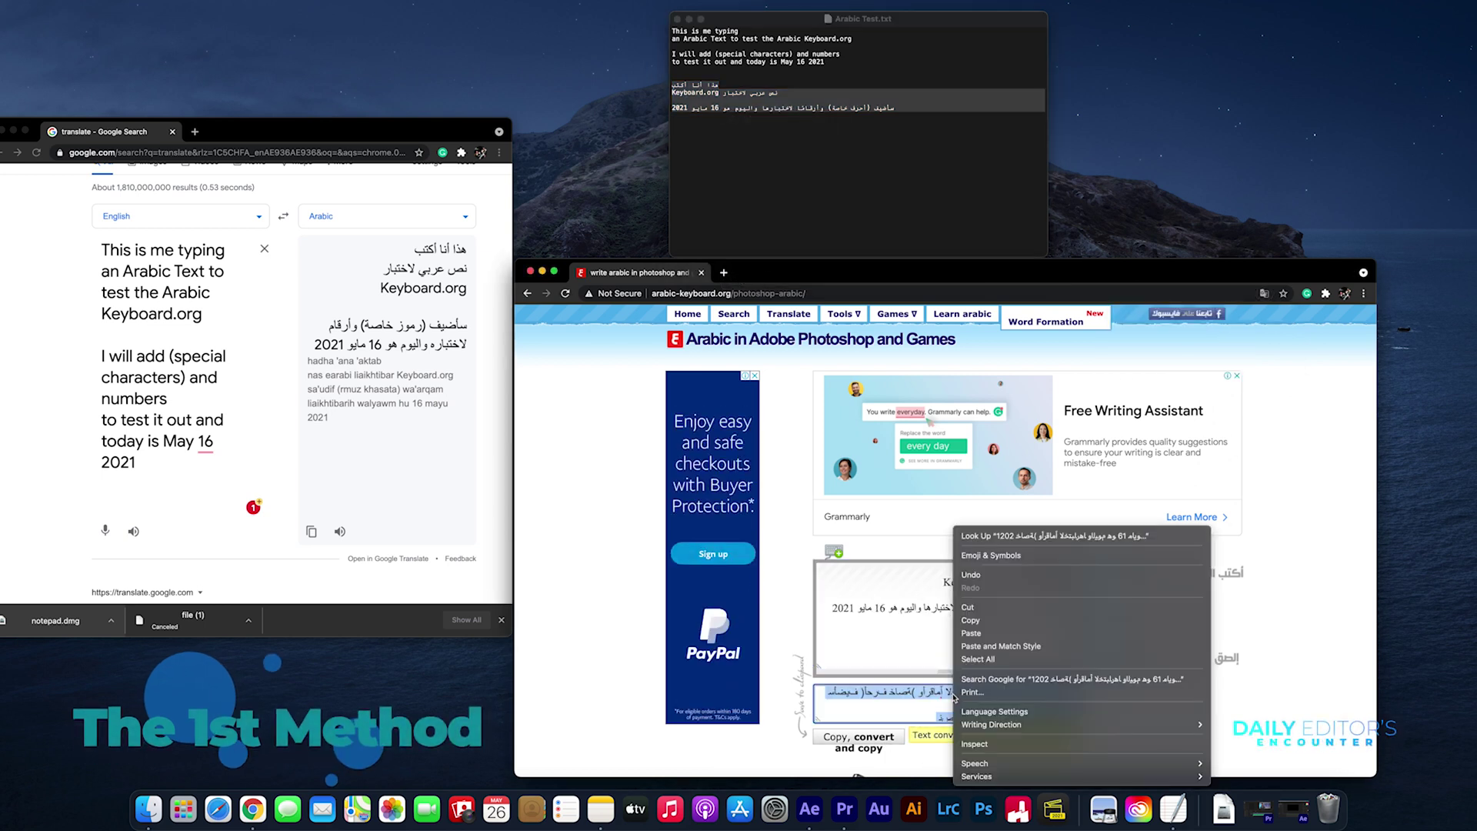
{"action": "left_click", "coordinate": [970, 621]}
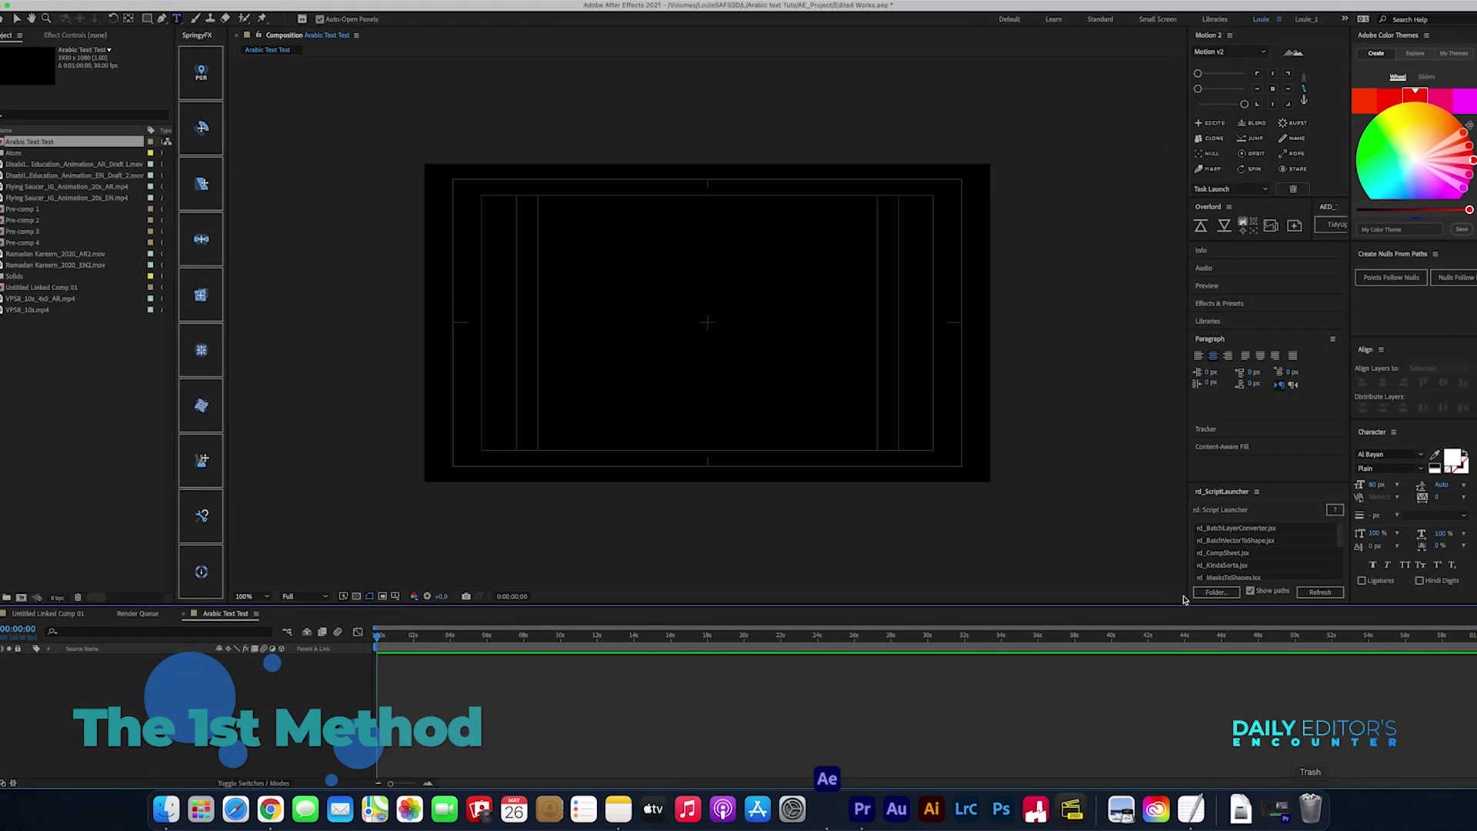
Step: Add another text layer and paste the reconverted Arabic lines into it
{"action": "right_click", "coordinate": [196, 627]}
{"action": "mouse_move", "coordinate": [223, 633]}
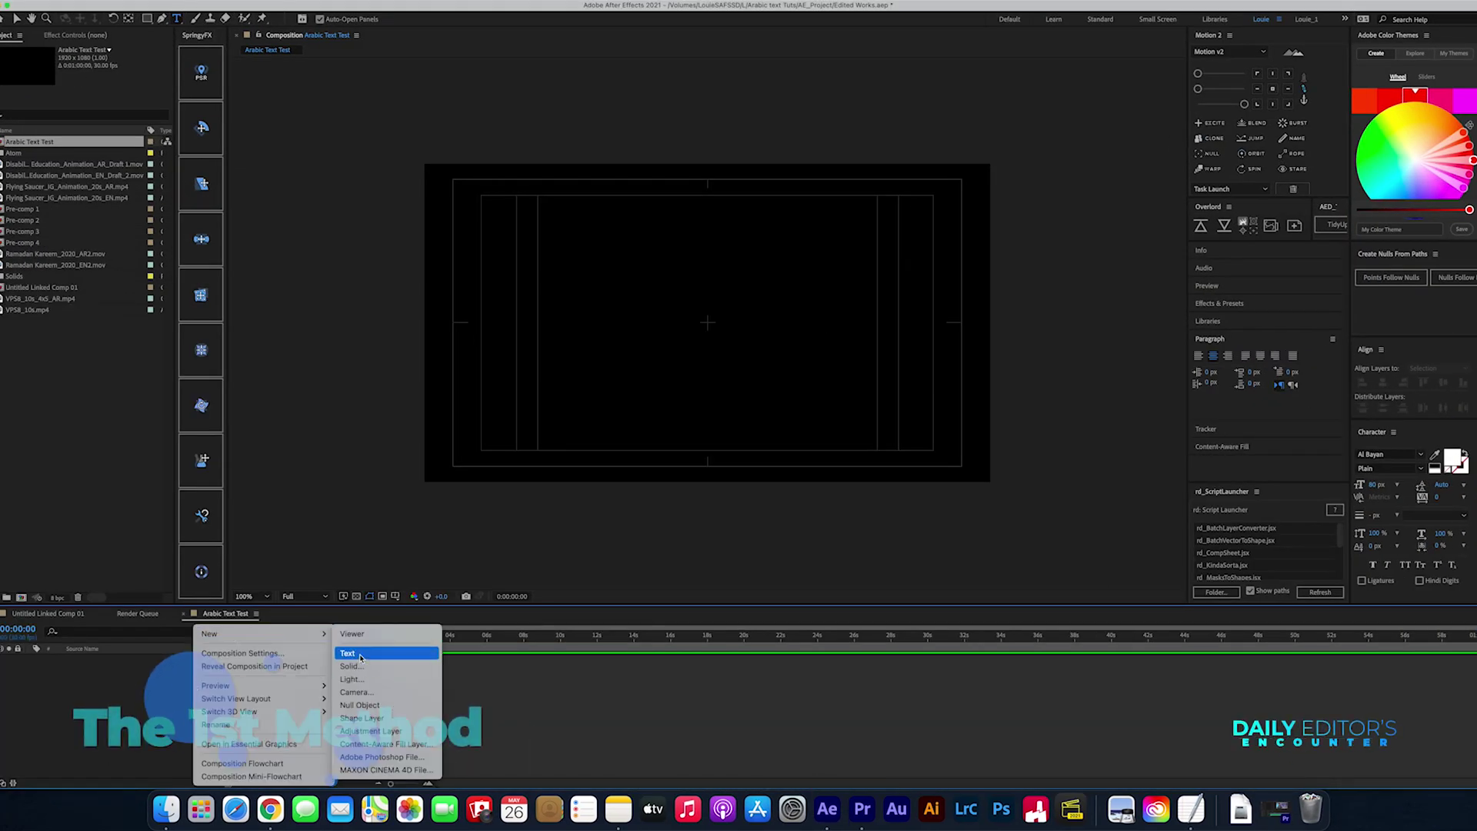
{"action": "left_click", "coordinate": [360, 656]}
{"action": "right_click", "coordinate": [707, 323]}
{"action": "left_click", "coordinate": [725, 381]}
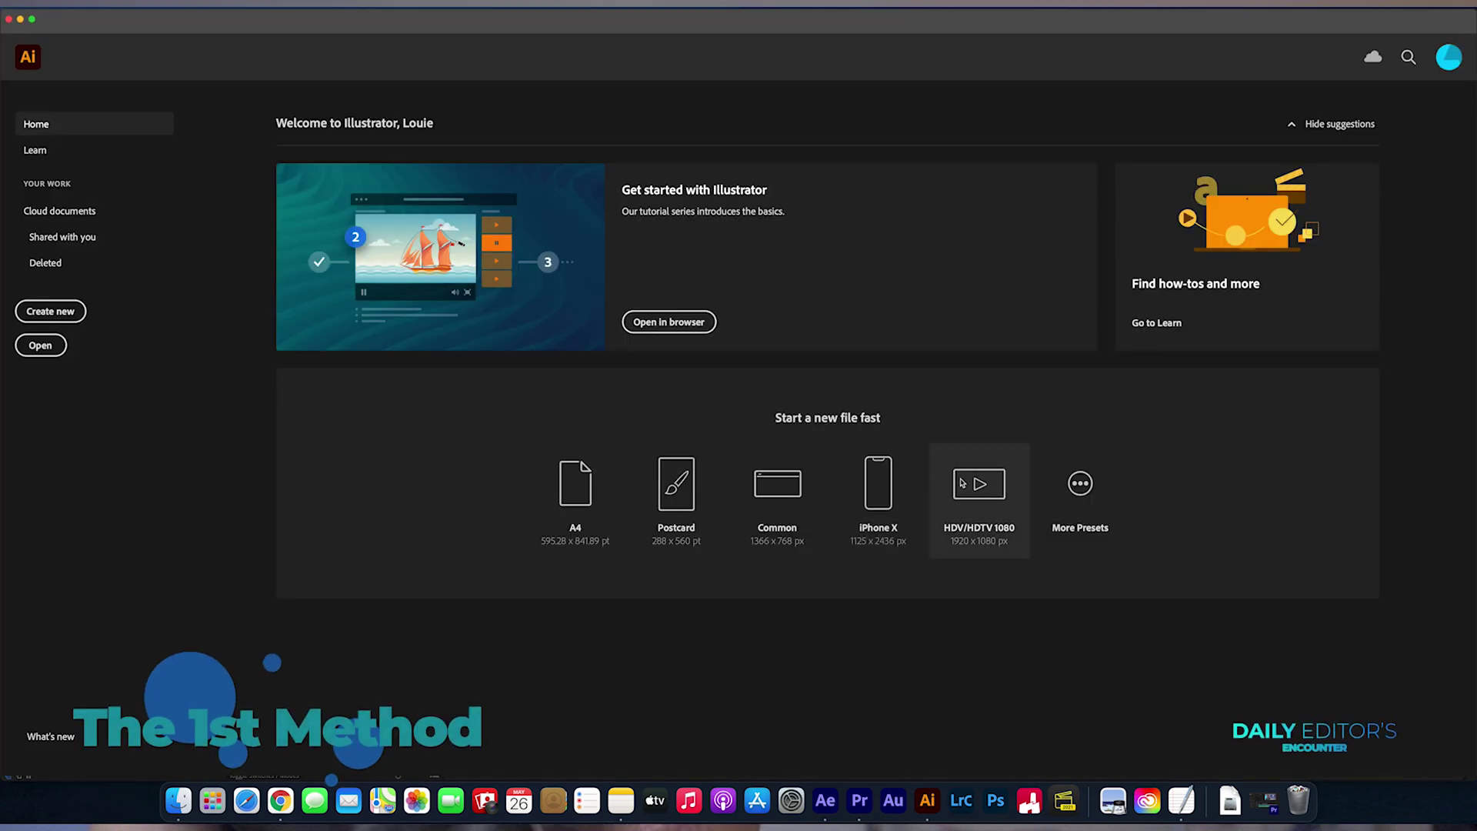
Step: Paste the Arabic lines into a new HDV 1080 Illustrator document with LTR Arabic digits
{"action": "left_click", "coordinate": [962, 482]}
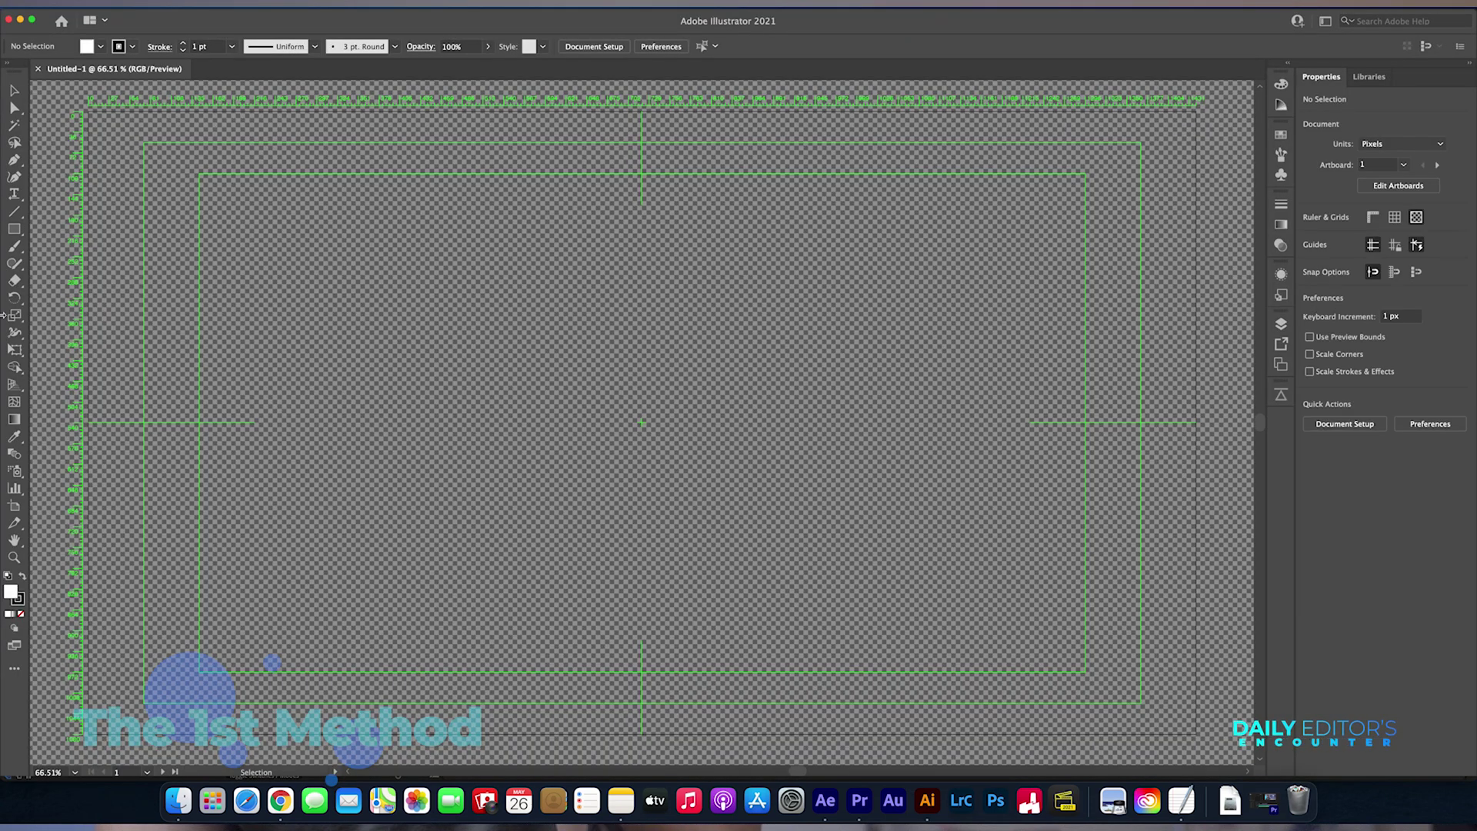
{"action": "left_click", "coordinate": [212, 358]}
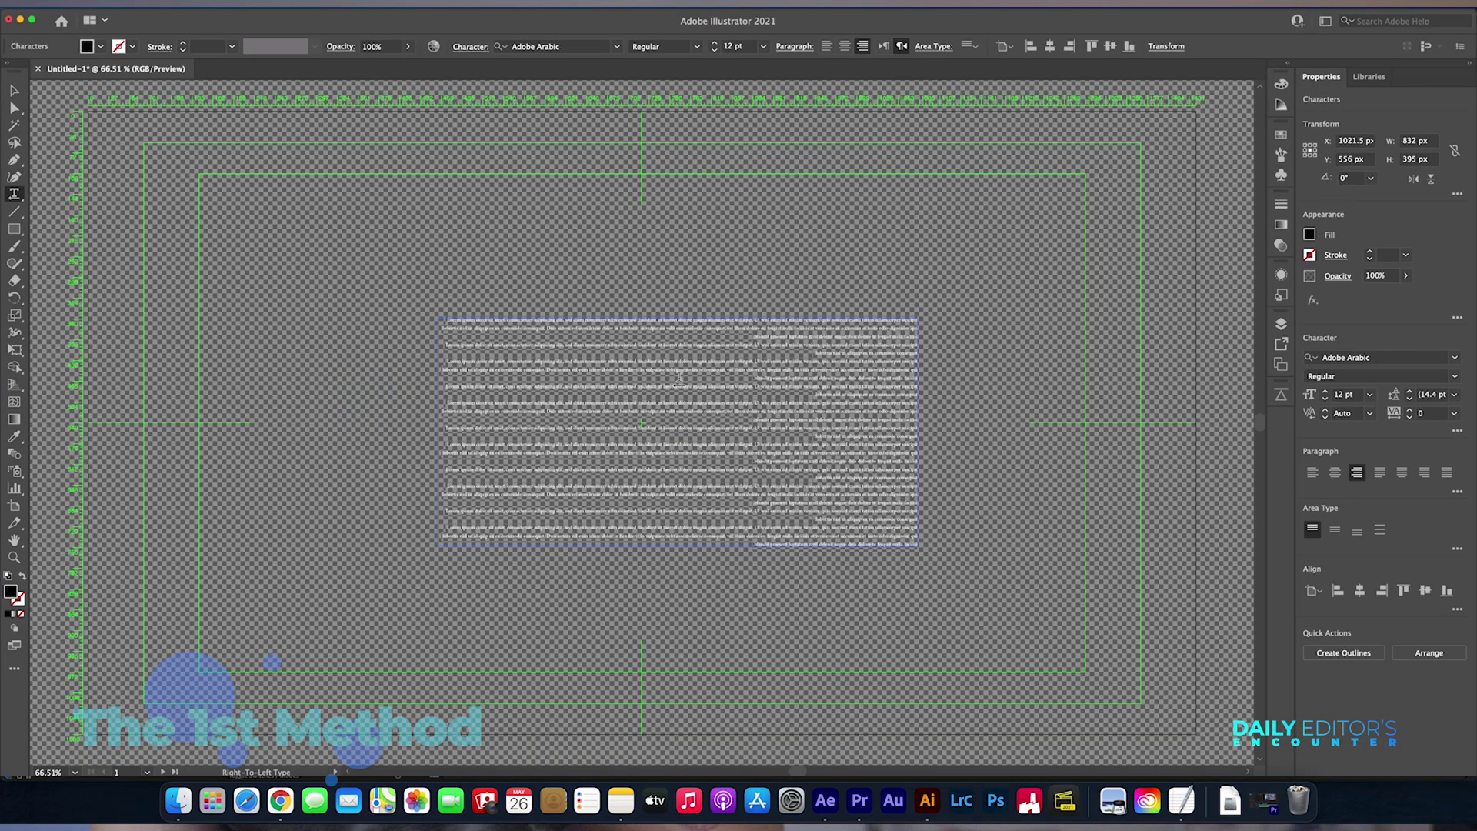
{"action": "right_click", "coordinate": [699, 372]}
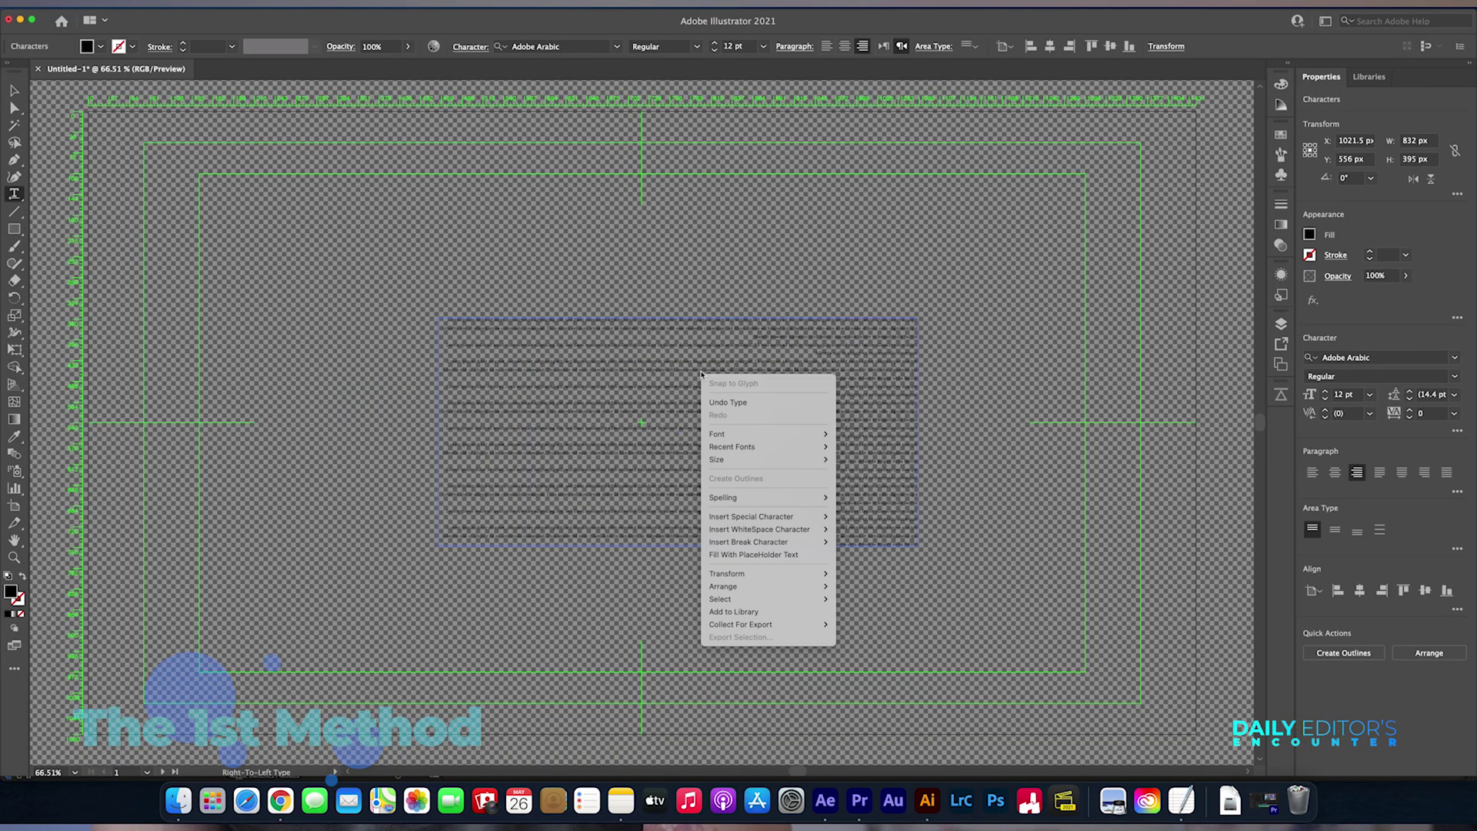
{"action": "left_click", "coordinate": [739, 412]}
{"action": "left_click", "coordinate": [1389, 626]}
{"action": "left_click", "coordinate": [1377, 641]}
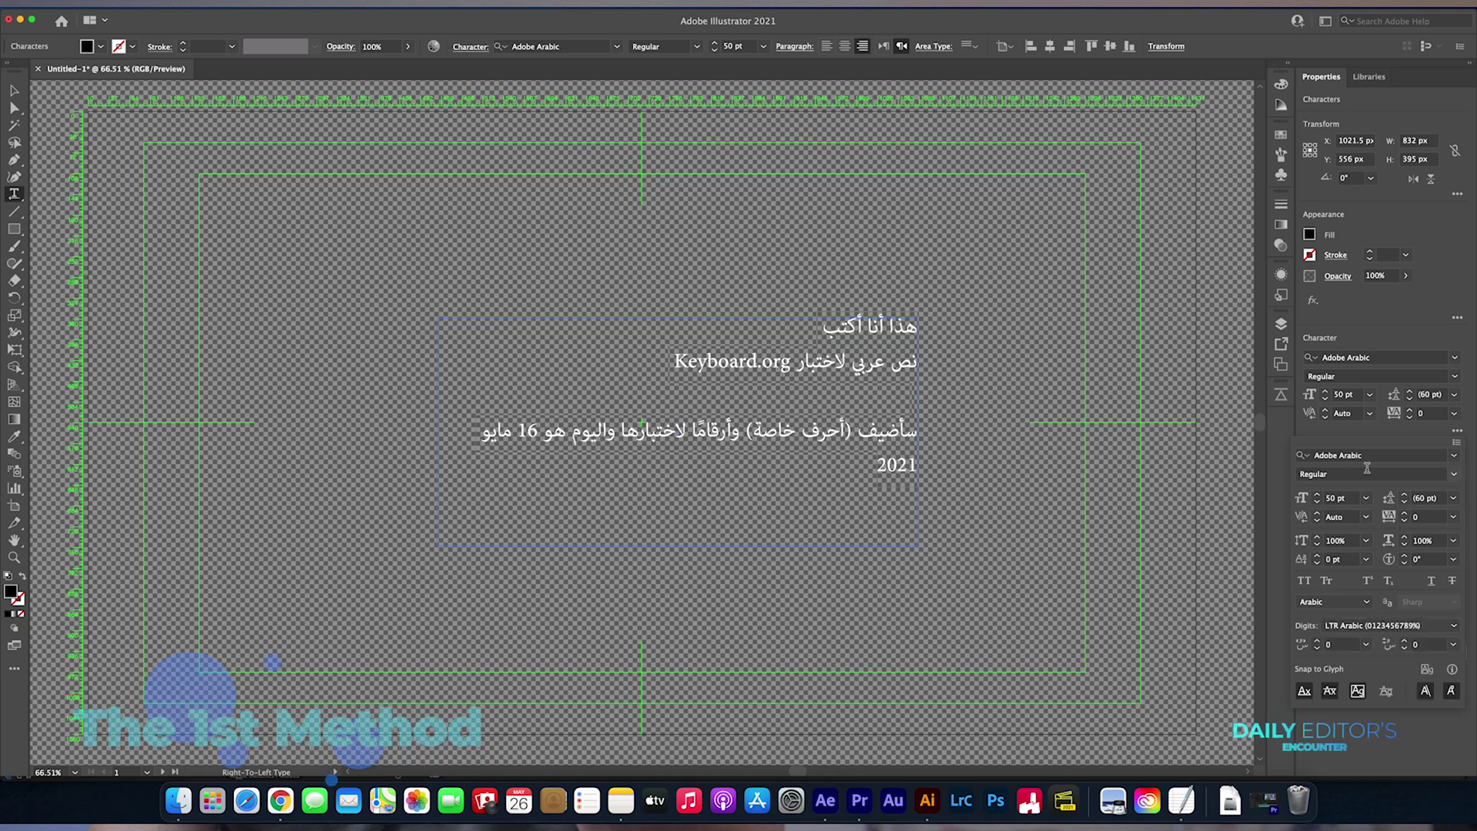
{"action": "left_click", "coordinate": [1355, 395]}
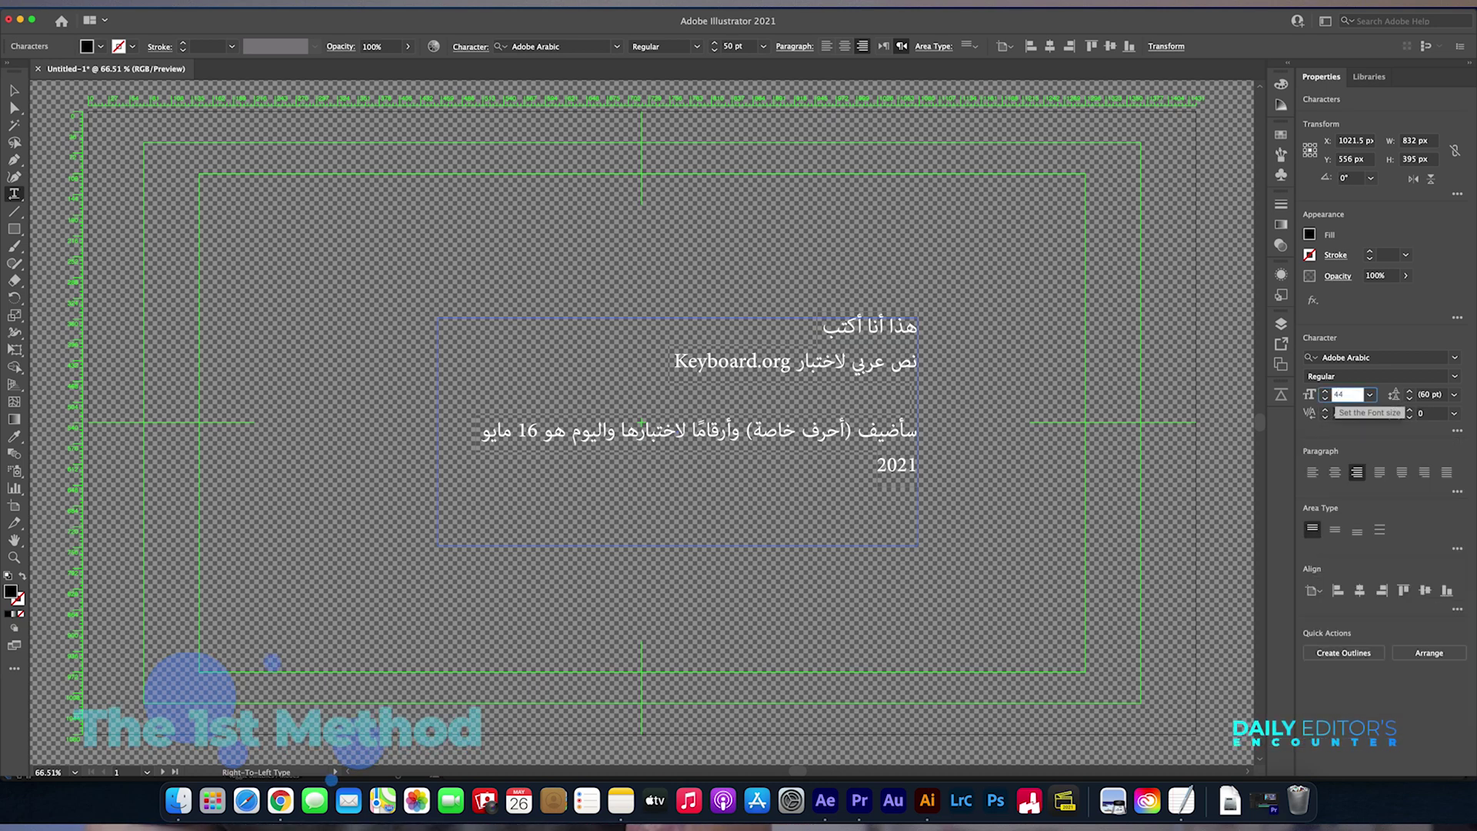
Step: Set the Arabic text to 44 pt, copy it all, and edit the After Effects text layer
{"action": "type", "text": "44"}
{"action": "key", "text": "Return"}
{"action": "left_click", "coordinate": [775, 422]}
{"action": "key", "text": "super+a"}
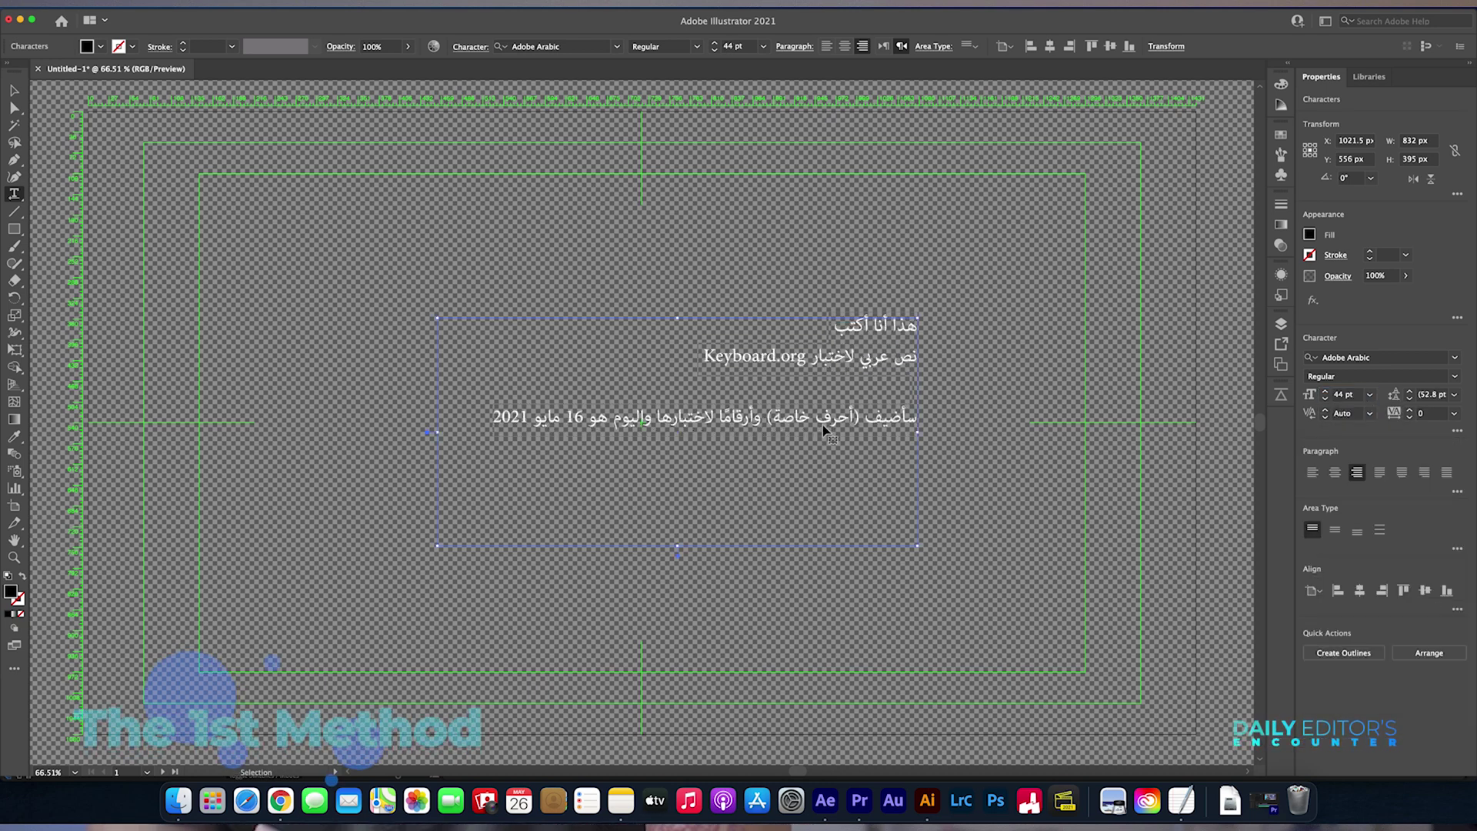
{"action": "right_click", "coordinate": [810, 423]}
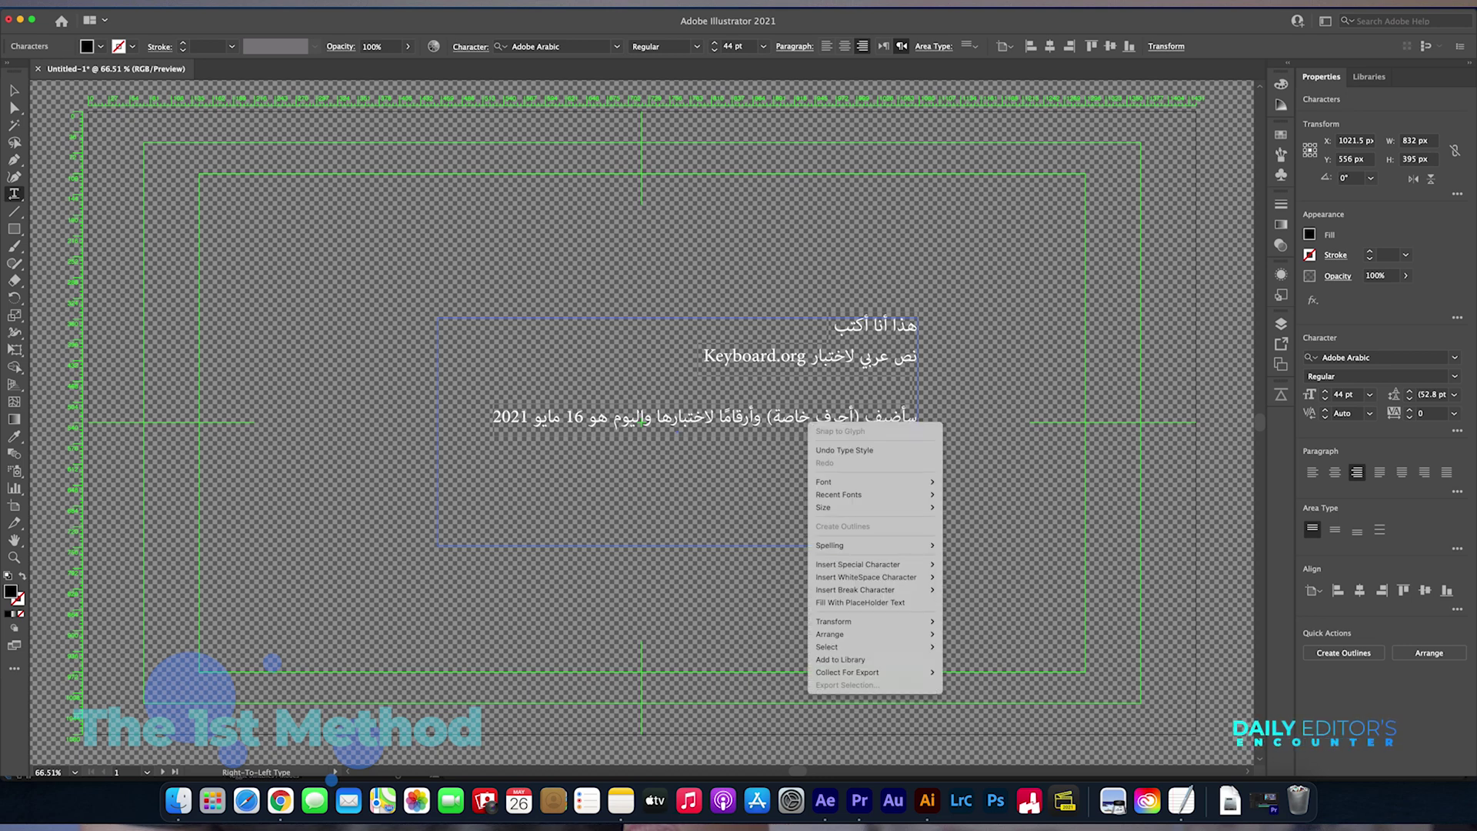
{"action": "left_click", "coordinate": [85, 4]}
{"action": "mouse_move", "coordinate": [109, 4]}
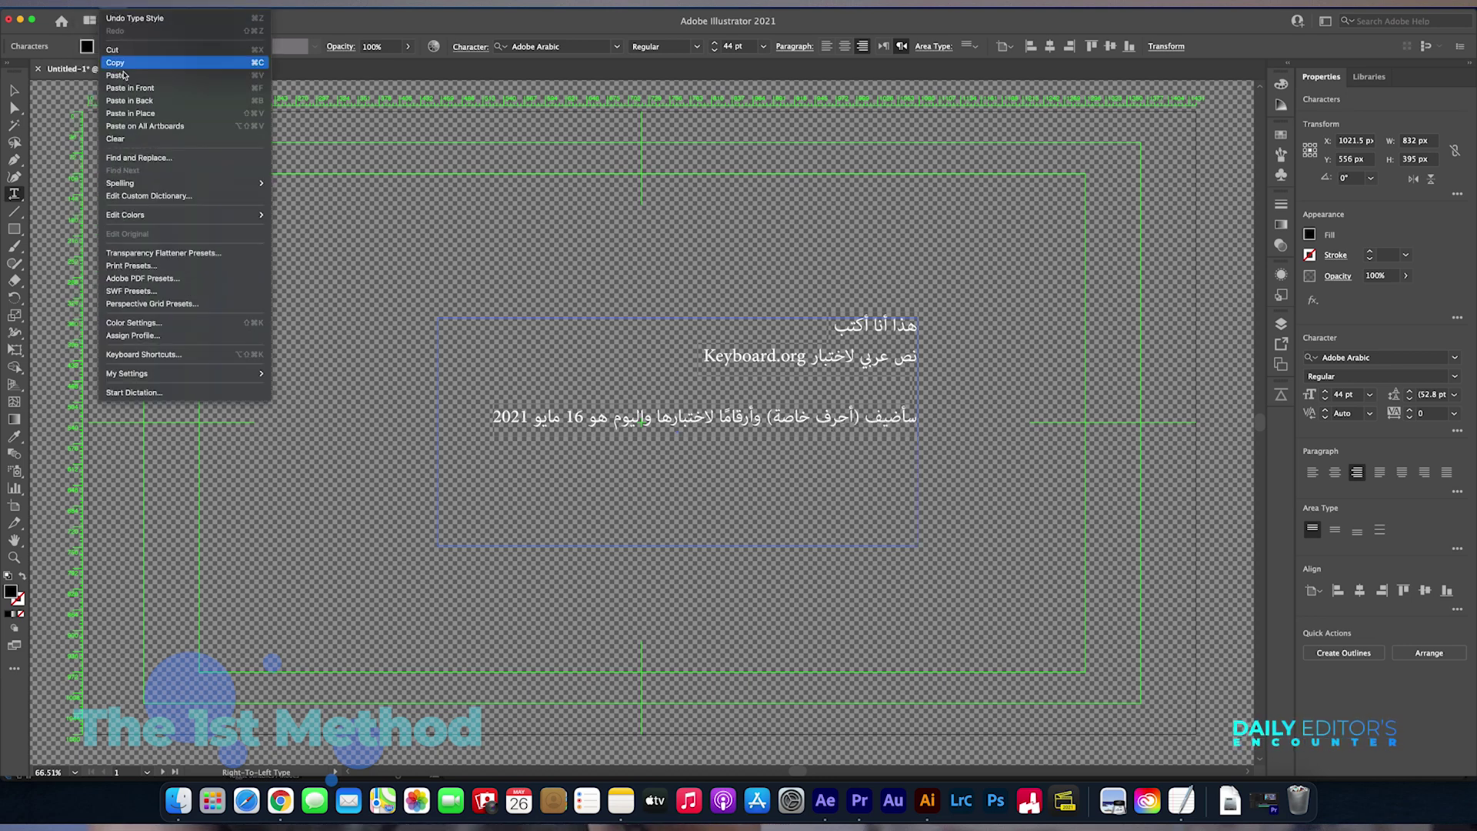
{"action": "left_click", "coordinate": [116, 62]}
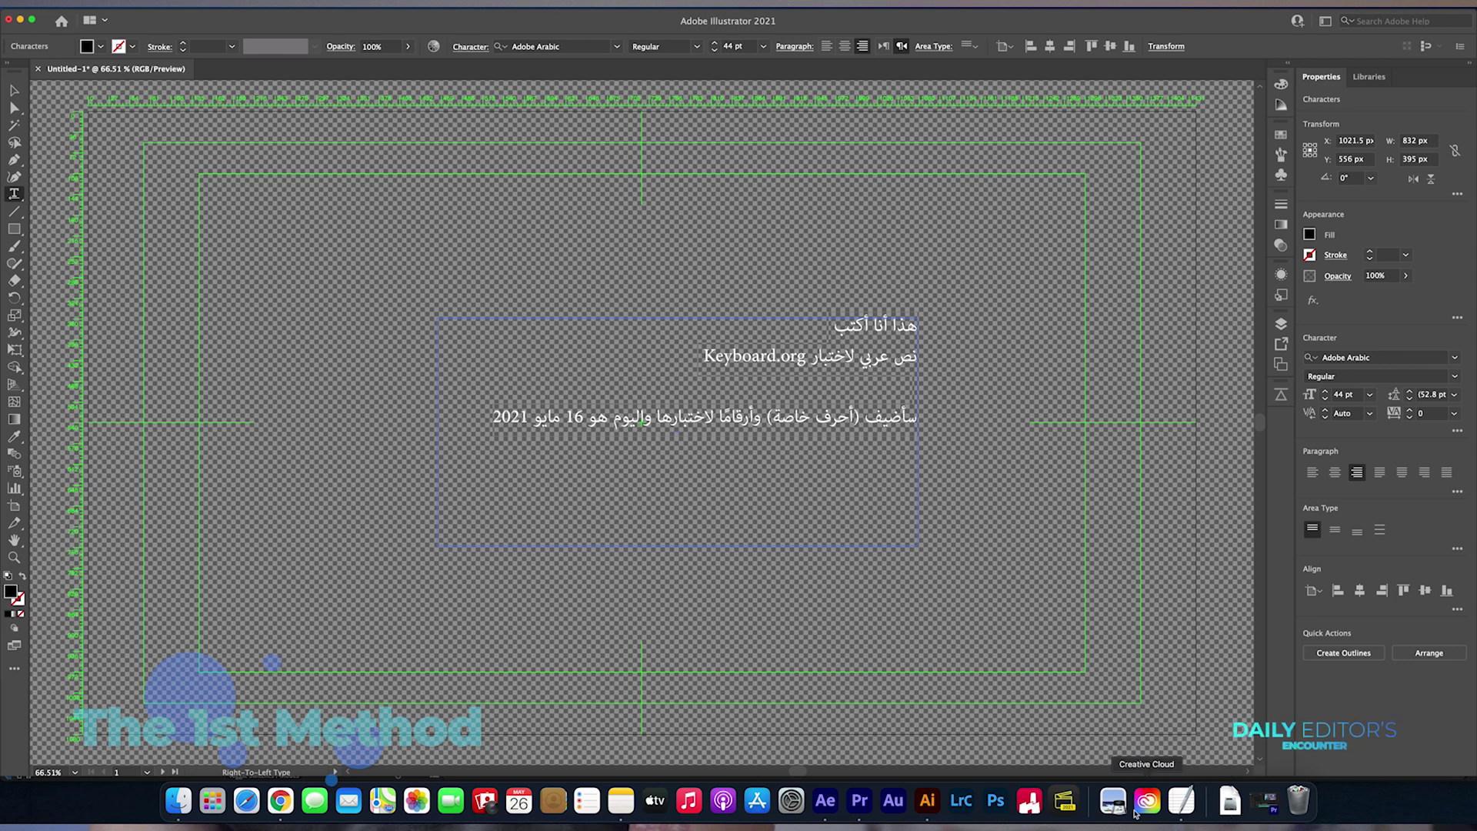
{"action": "left_click", "coordinate": [828, 802]}
{"action": "double_click", "coordinate": [680, 380]}
Step: Paste the Illustrator Arabic text over the old layer text and colour it white (FFFFFF)
{"action": "right_click", "coordinate": [698, 375]}
{"action": "left_click", "coordinate": [744, 431]}
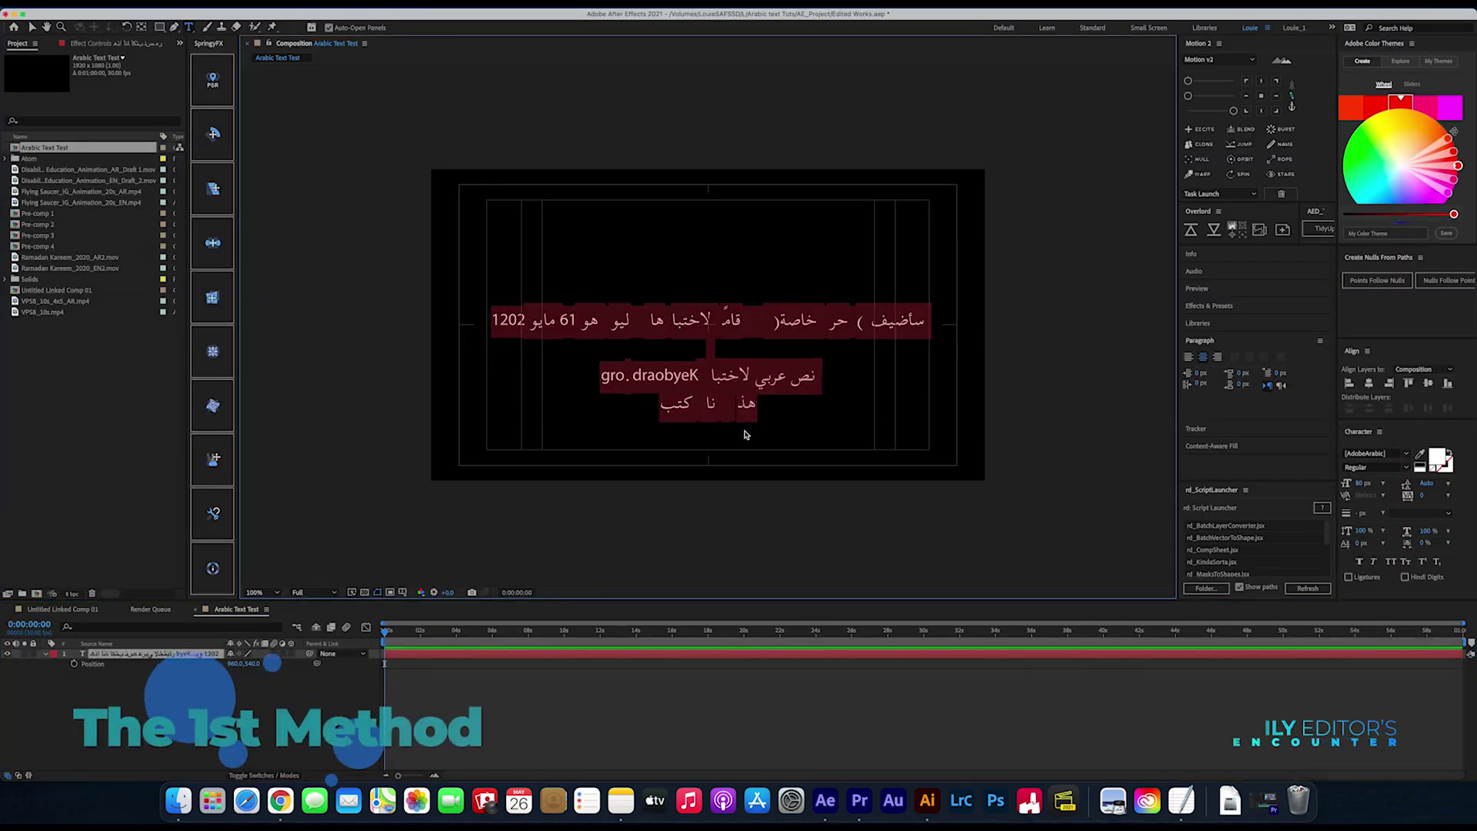
{"action": "key", "text": "super+a"}
{"action": "left_click", "coordinate": [1436, 457]}
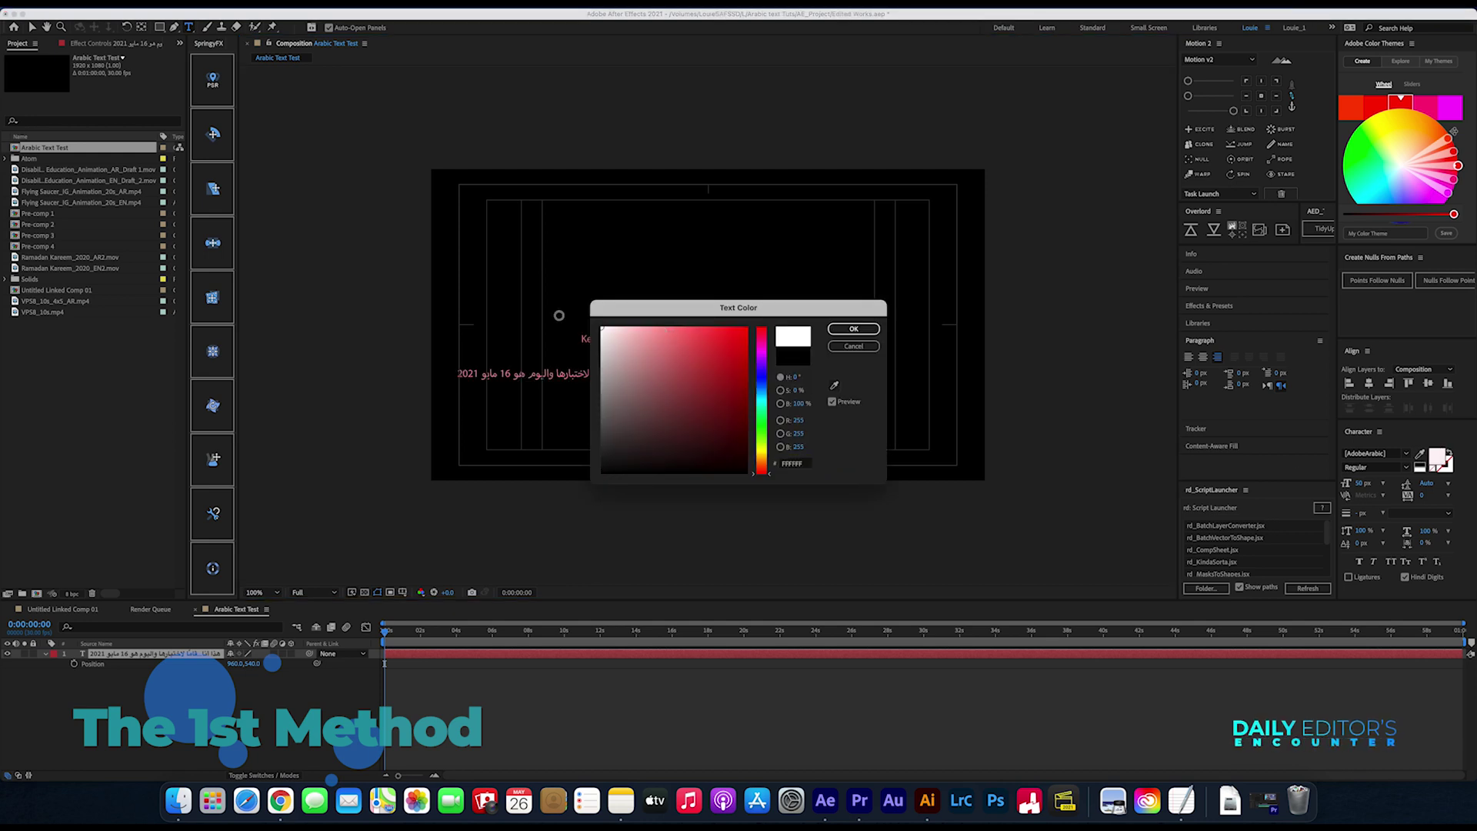
{"action": "left_click", "coordinate": [854, 330]}
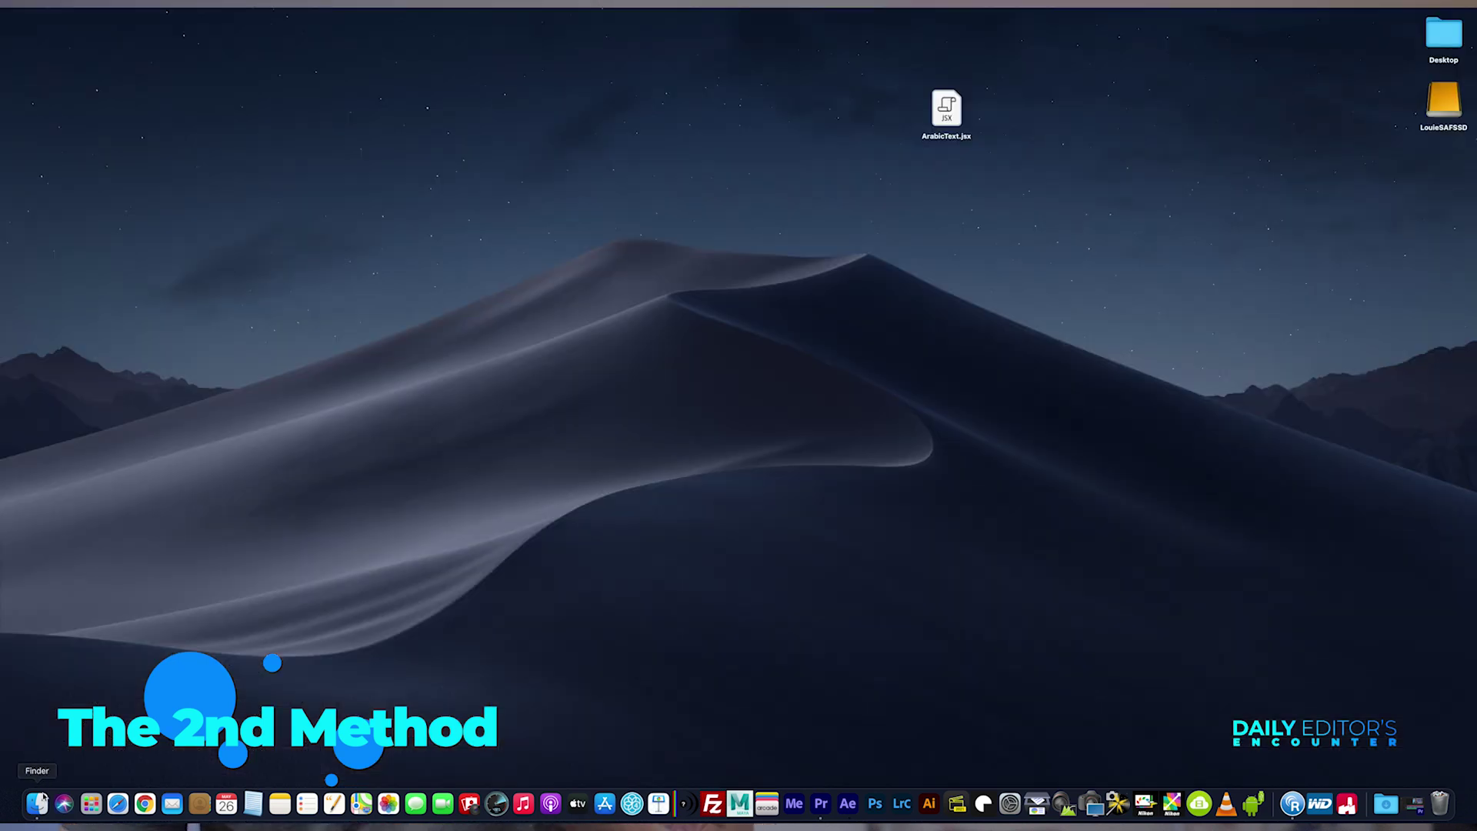
Step: Move ArabicText.jsx into Adobe After Effects 2021 > Scripts > ScriptUI Panels
{"action": "left_click", "coordinate": [36, 804]}
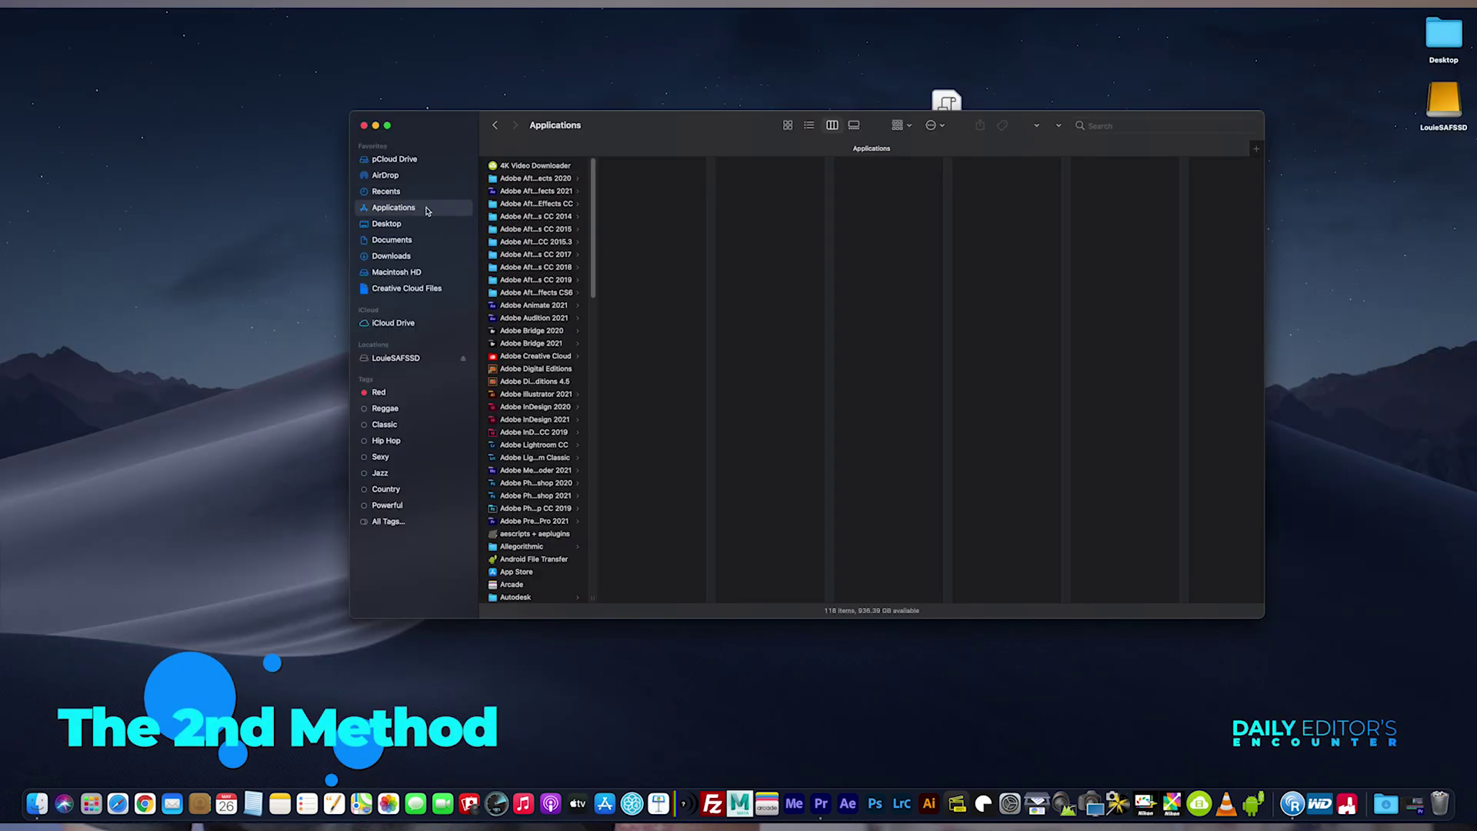
{"action": "left_click", "coordinate": [564, 193]}
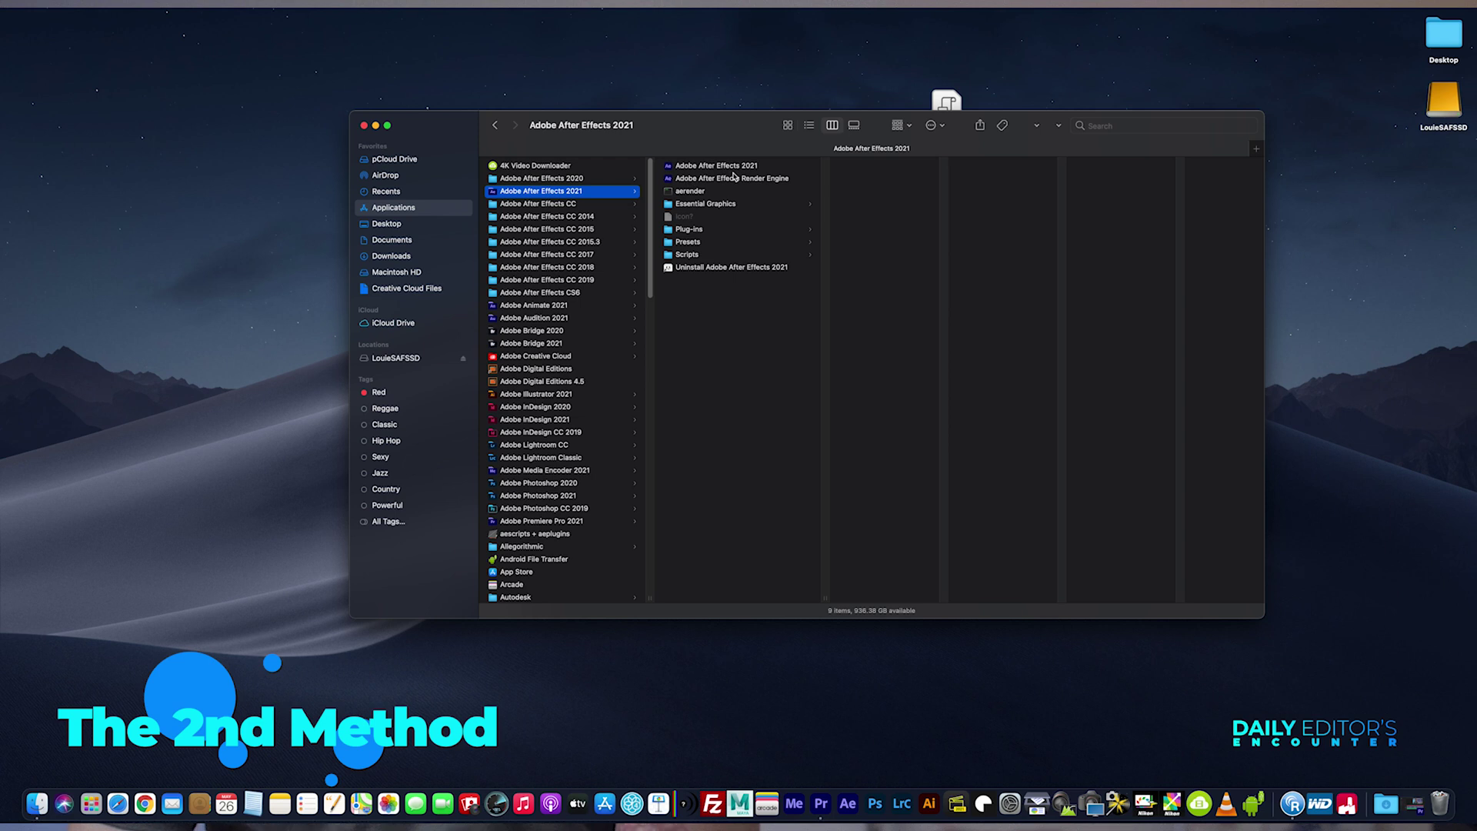
{"action": "left_click", "coordinate": [687, 255]}
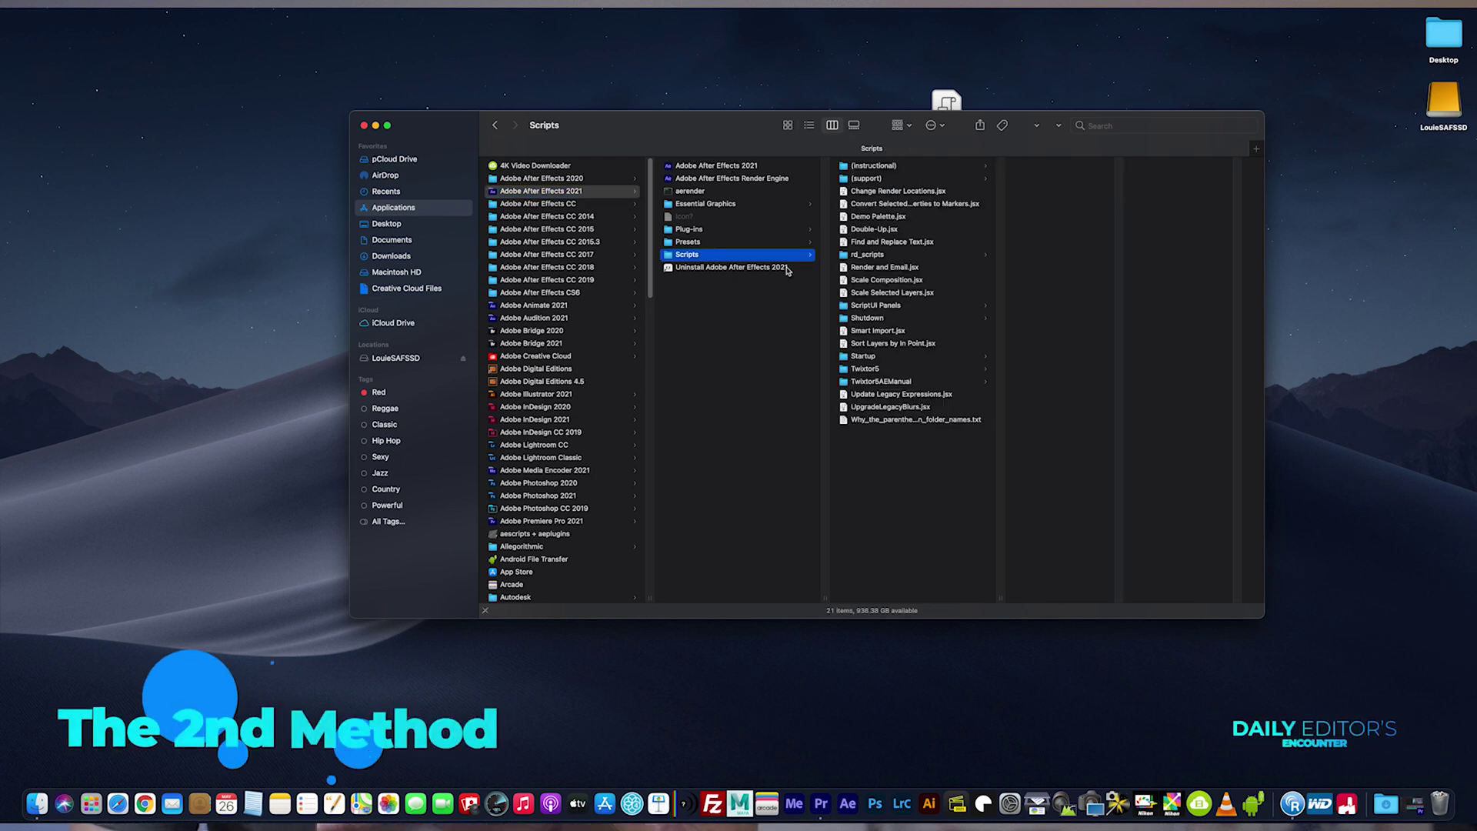
{"action": "left_click", "coordinate": [899, 306]}
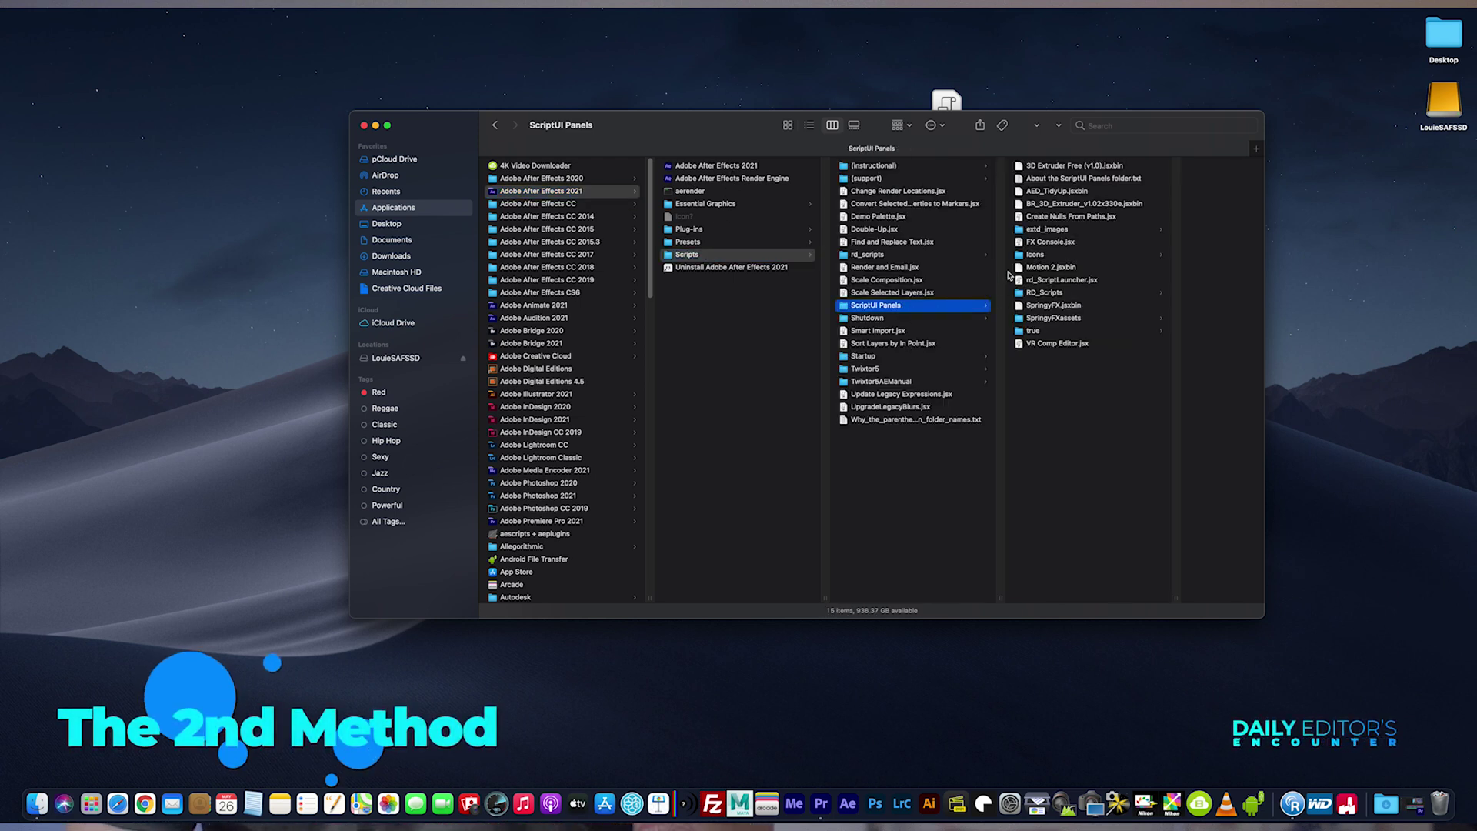
{"action": "left_click_drag", "start_coordinate": [963, 120], "coordinate": [1016, 498]}
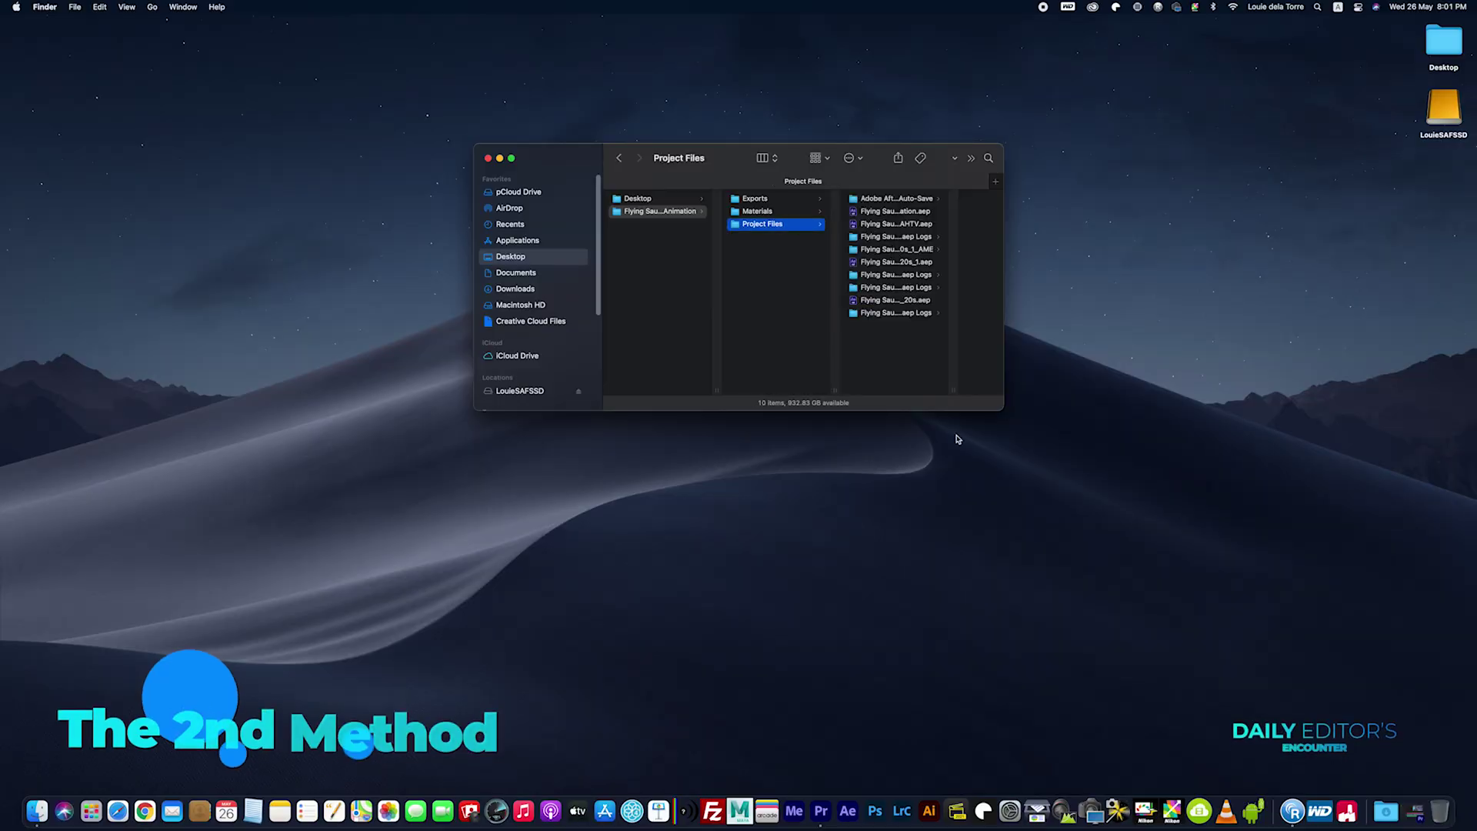
Step: Select and open Flying Saucer Animation.aep from the Project Files folder
{"action": "double_click", "coordinate": [954, 390]}
{"action": "left_click", "coordinate": [908, 212]}
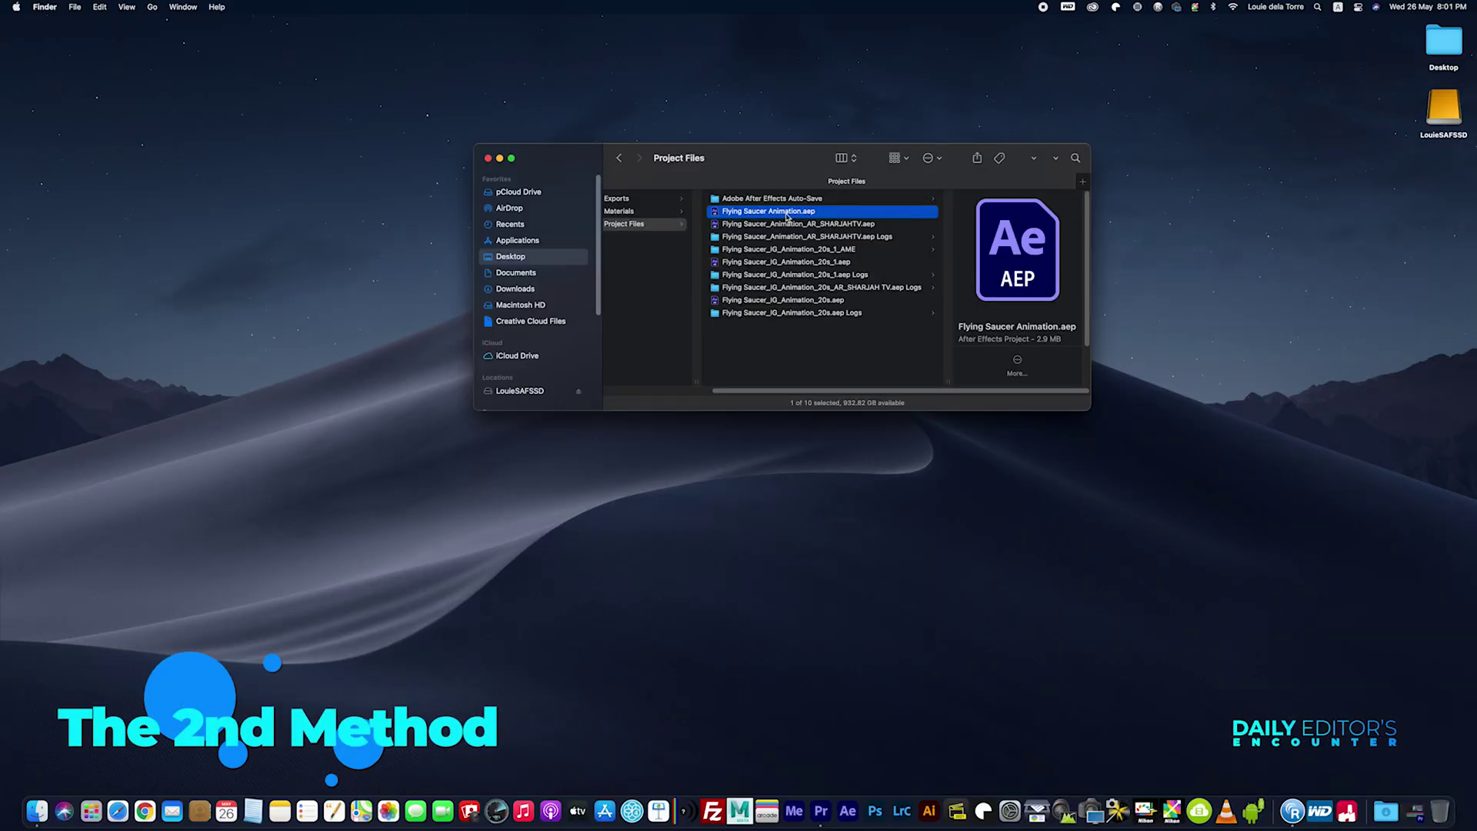
{"action": "double_click", "coordinate": [787, 212]}
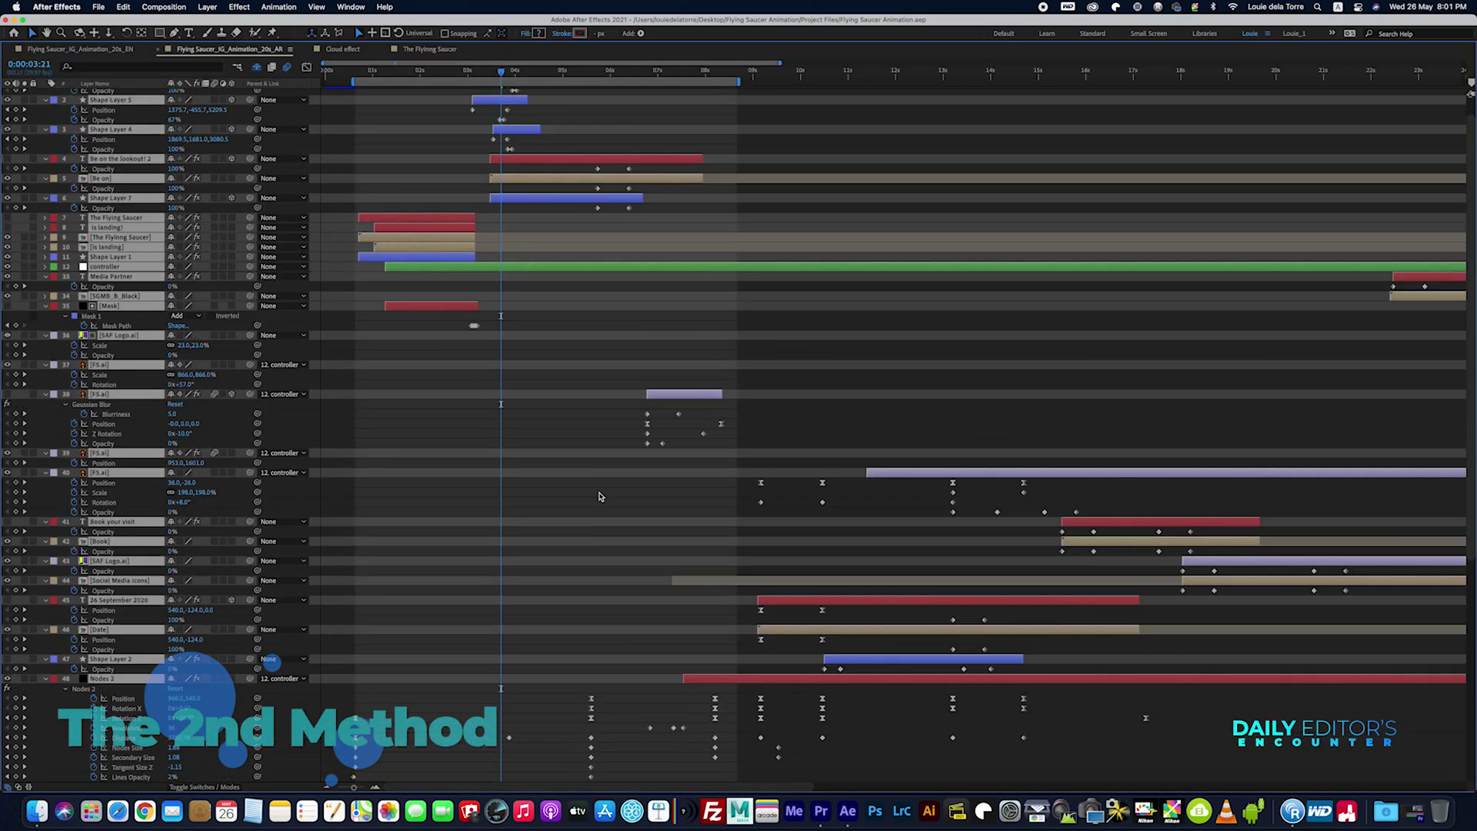
Step: Restore the full workspace and open a widened ArabicText.jsx panel over the Flying Saucer comp
{"action": "scroll", "coordinate": [600, 496], "scroll_direction": "up", "scroll_amount": 2}
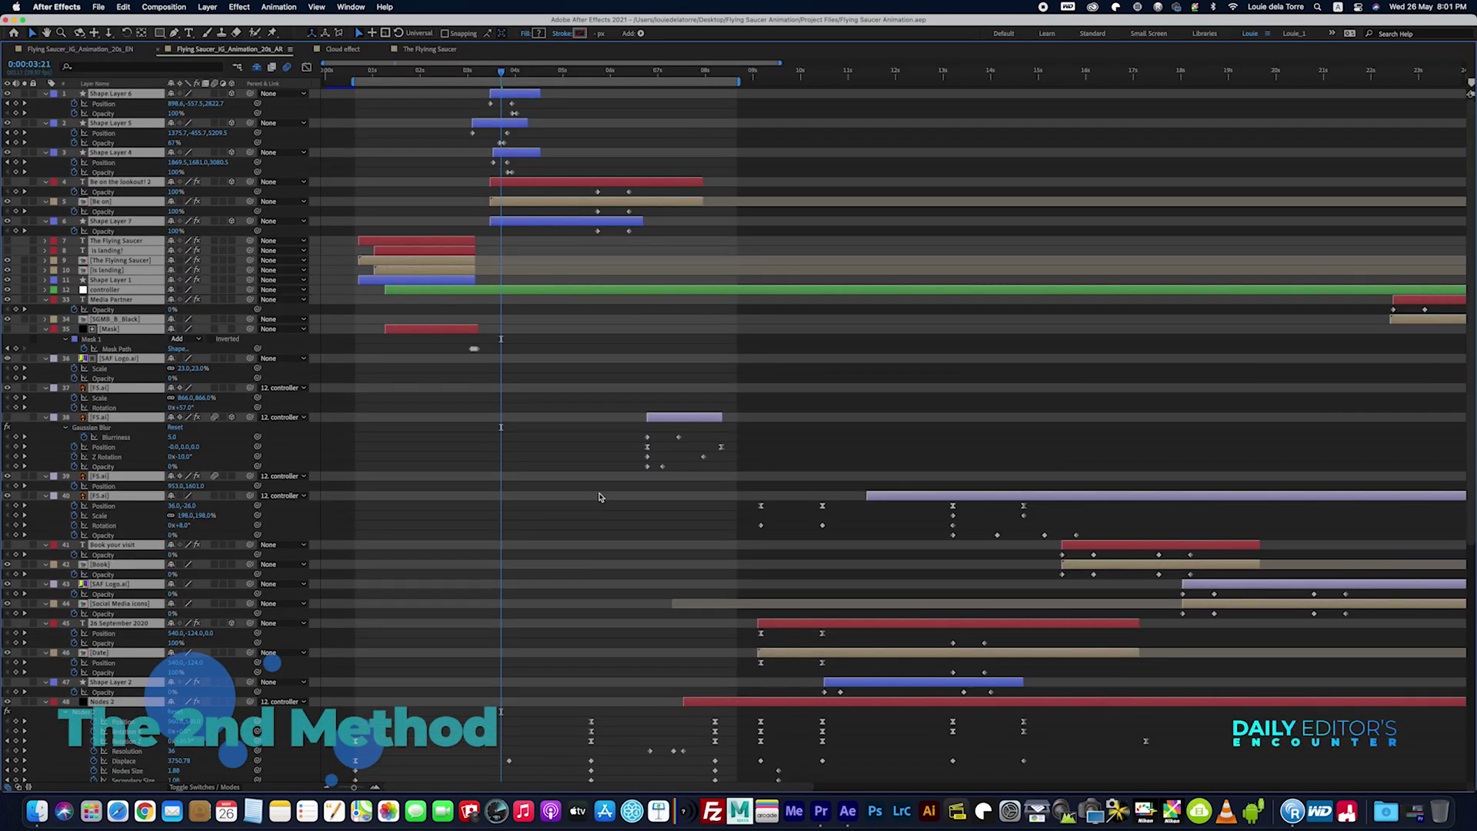
{"action": "key", "text": "grave"}
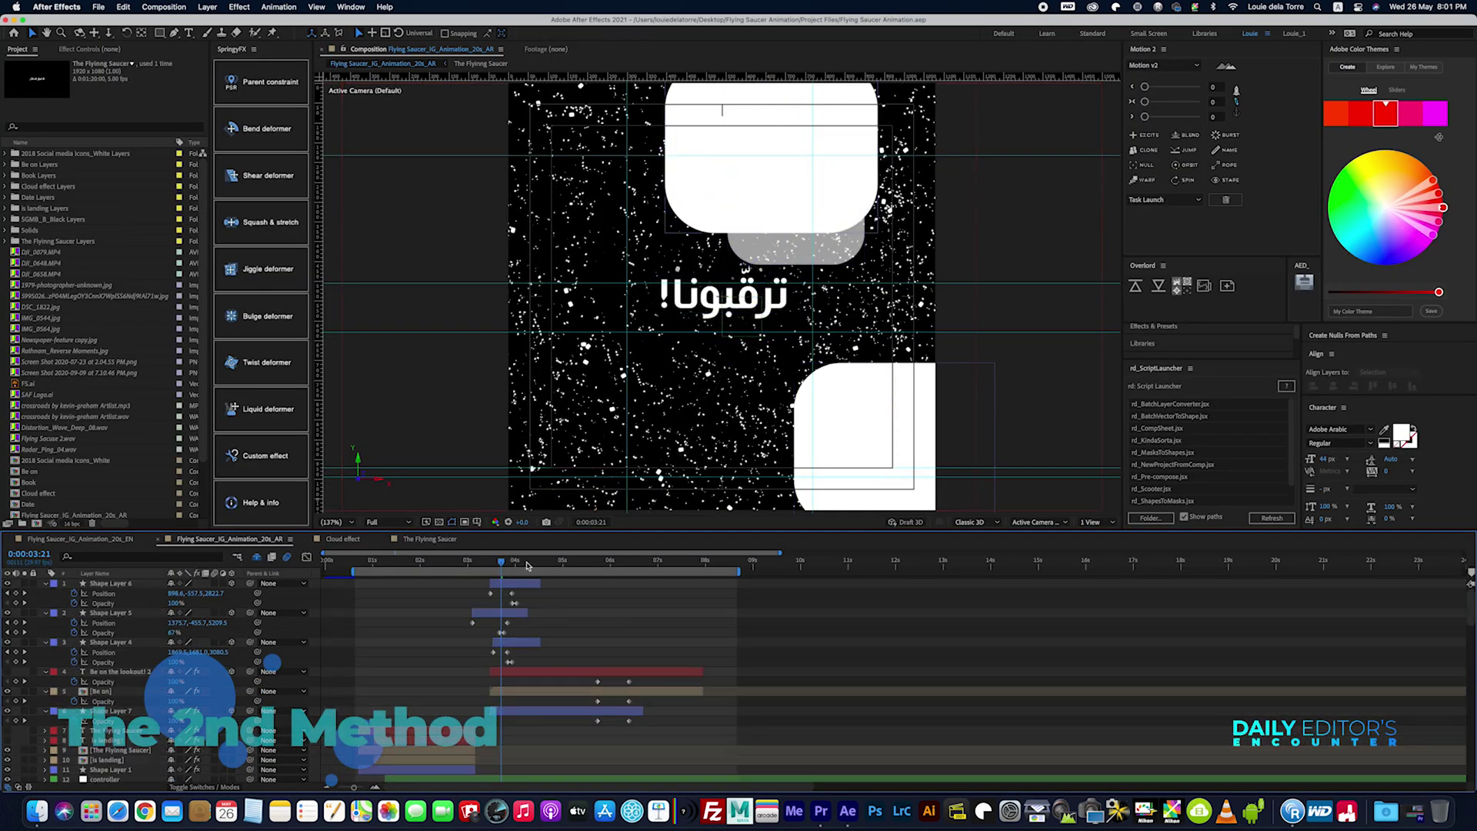
{"action": "left_click", "coordinate": [351, 7]}
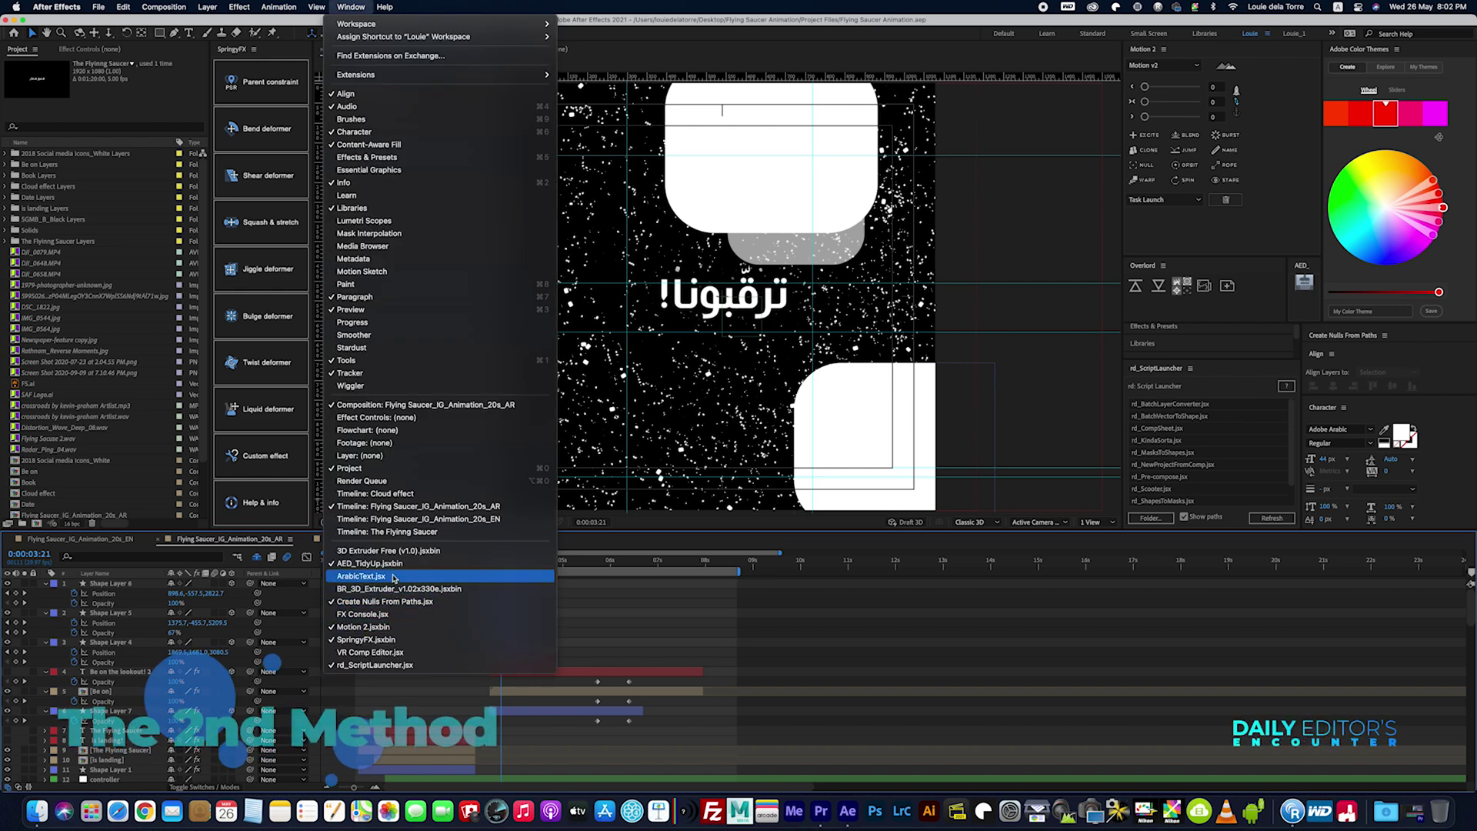
{"action": "left_click", "coordinate": [362, 577]}
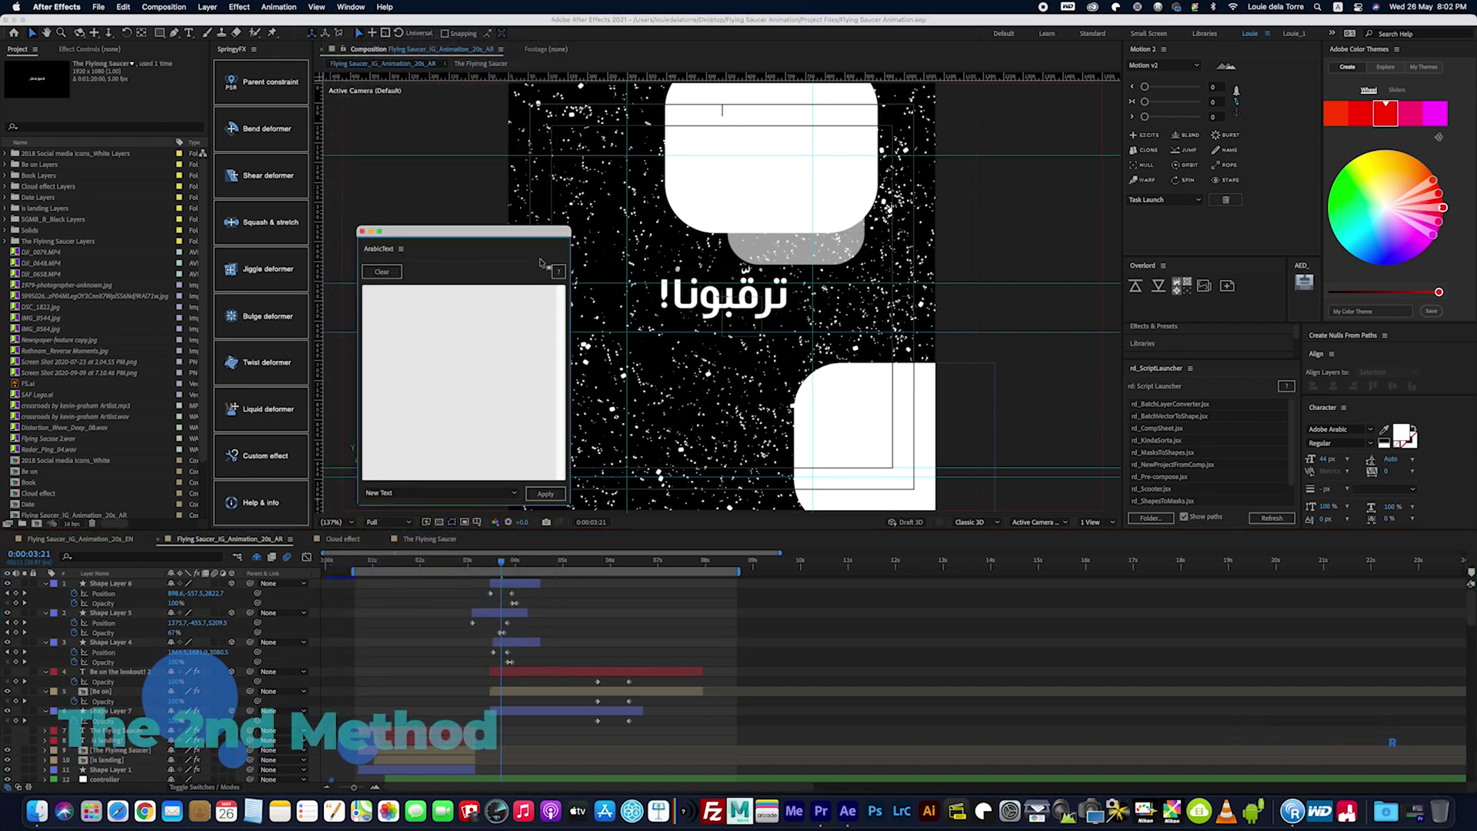
{"action": "left_click_drag", "start_coordinate": [570, 283], "coordinate": [748, 283]}
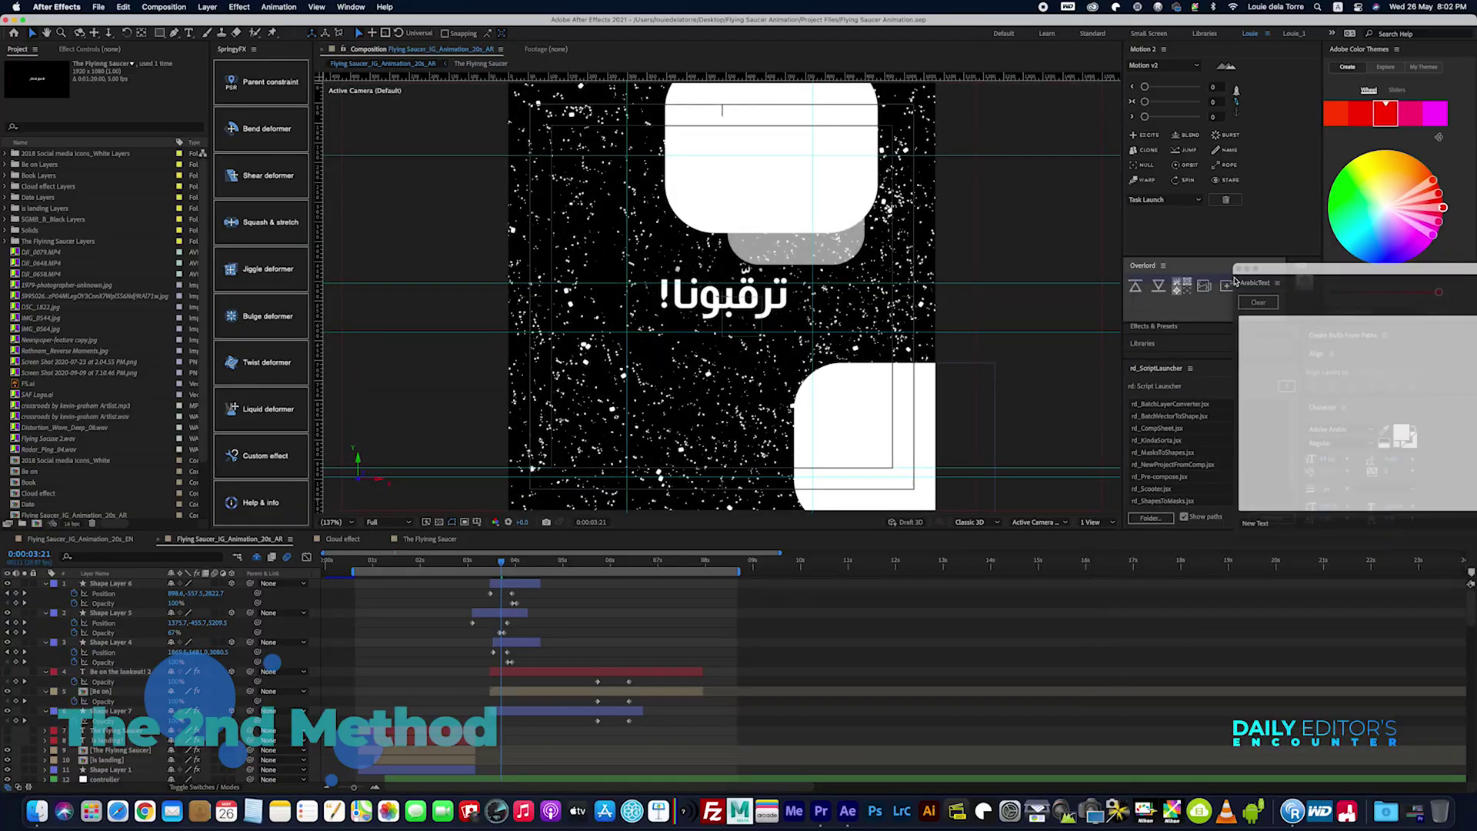
Step: Dock the ArabicText panel beside the Timeline and narrow it to fit
{"action": "left_click_drag", "start_coordinate": [1154, 320], "coordinate": [1097, 631]}
{"action": "left_click_drag", "start_coordinate": [739, 546], "coordinate": [1274, 575]}
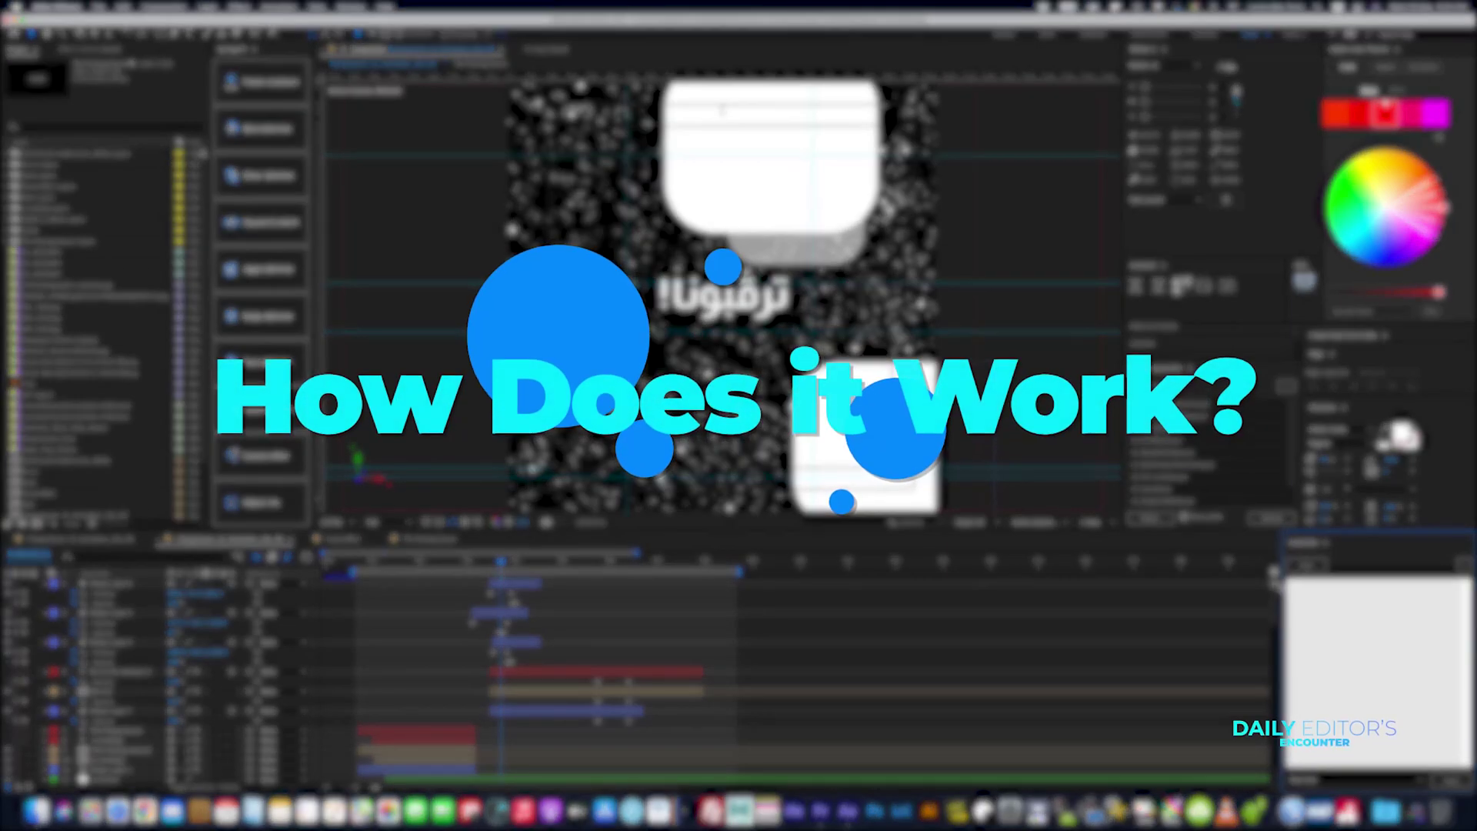
{"action": "left_click", "coordinate": [838, 650]}
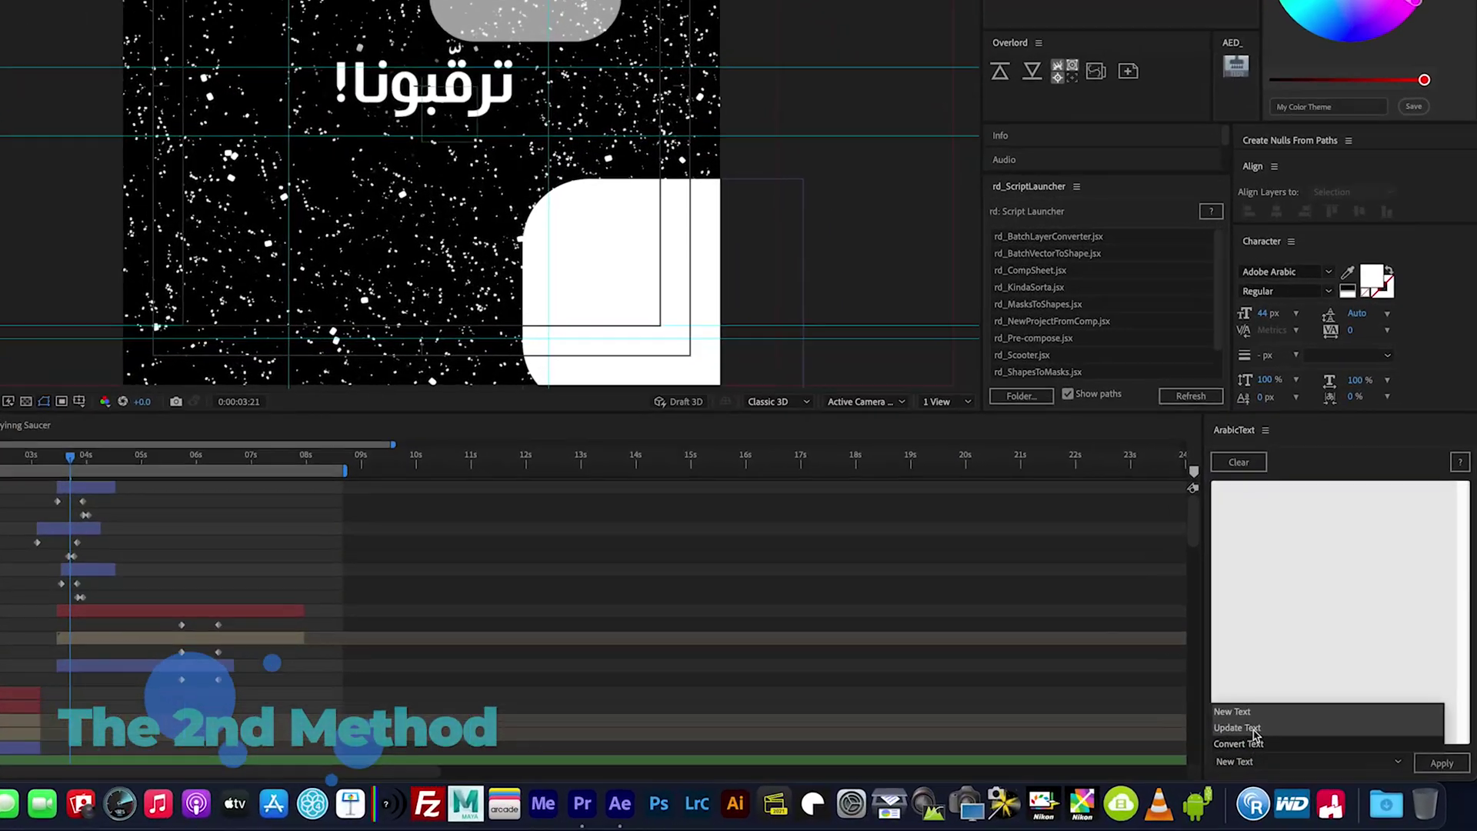
Step: Cycle the ArabicText mode dropdown through Update Text and Convert Text
{"action": "left_click", "coordinate": [1311, 755]}
{"action": "left_click", "coordinate": [1186, 742]}
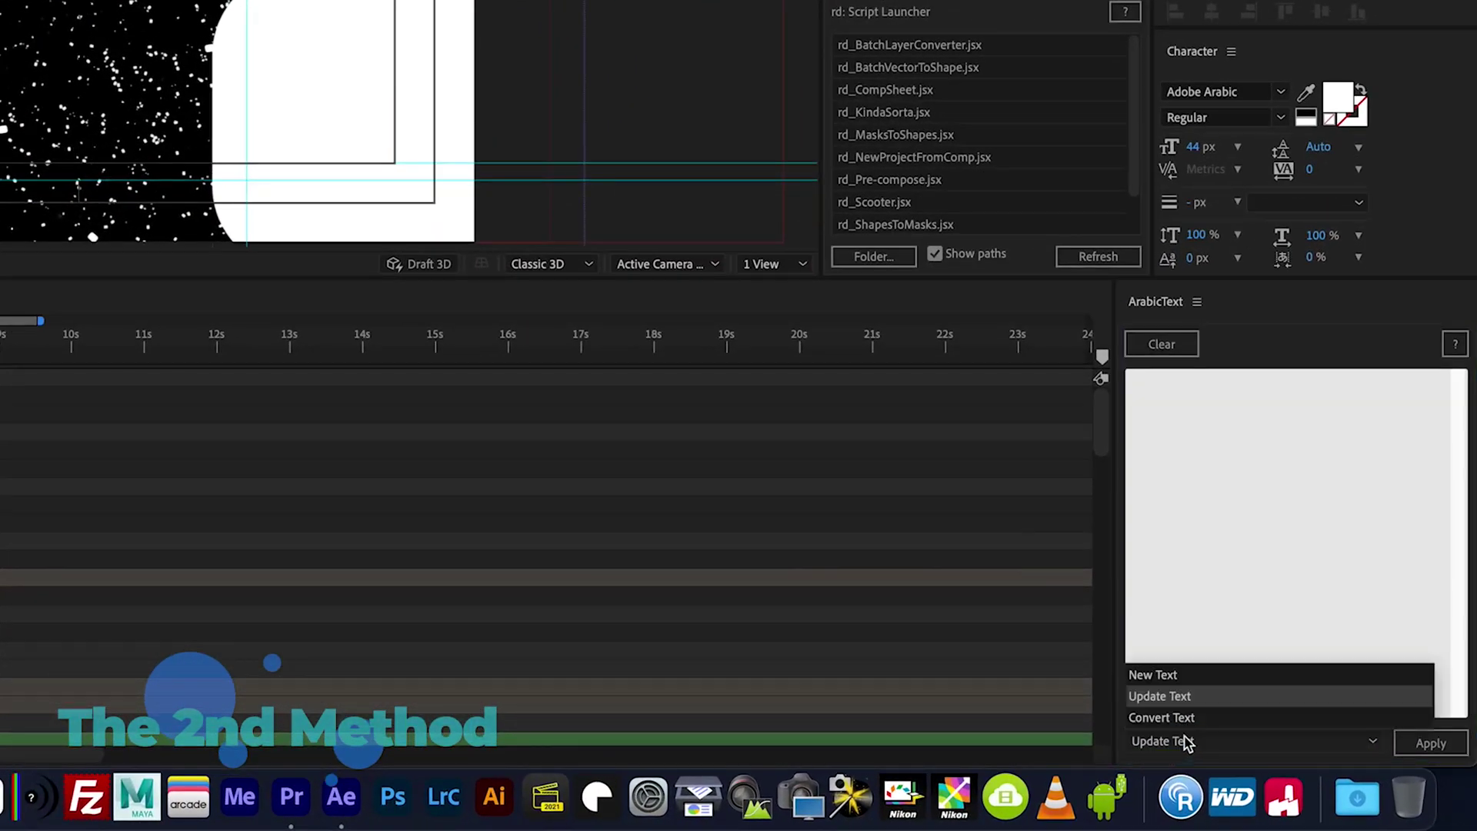
{"action": "left_click", "coordinate": [1187, 717]}
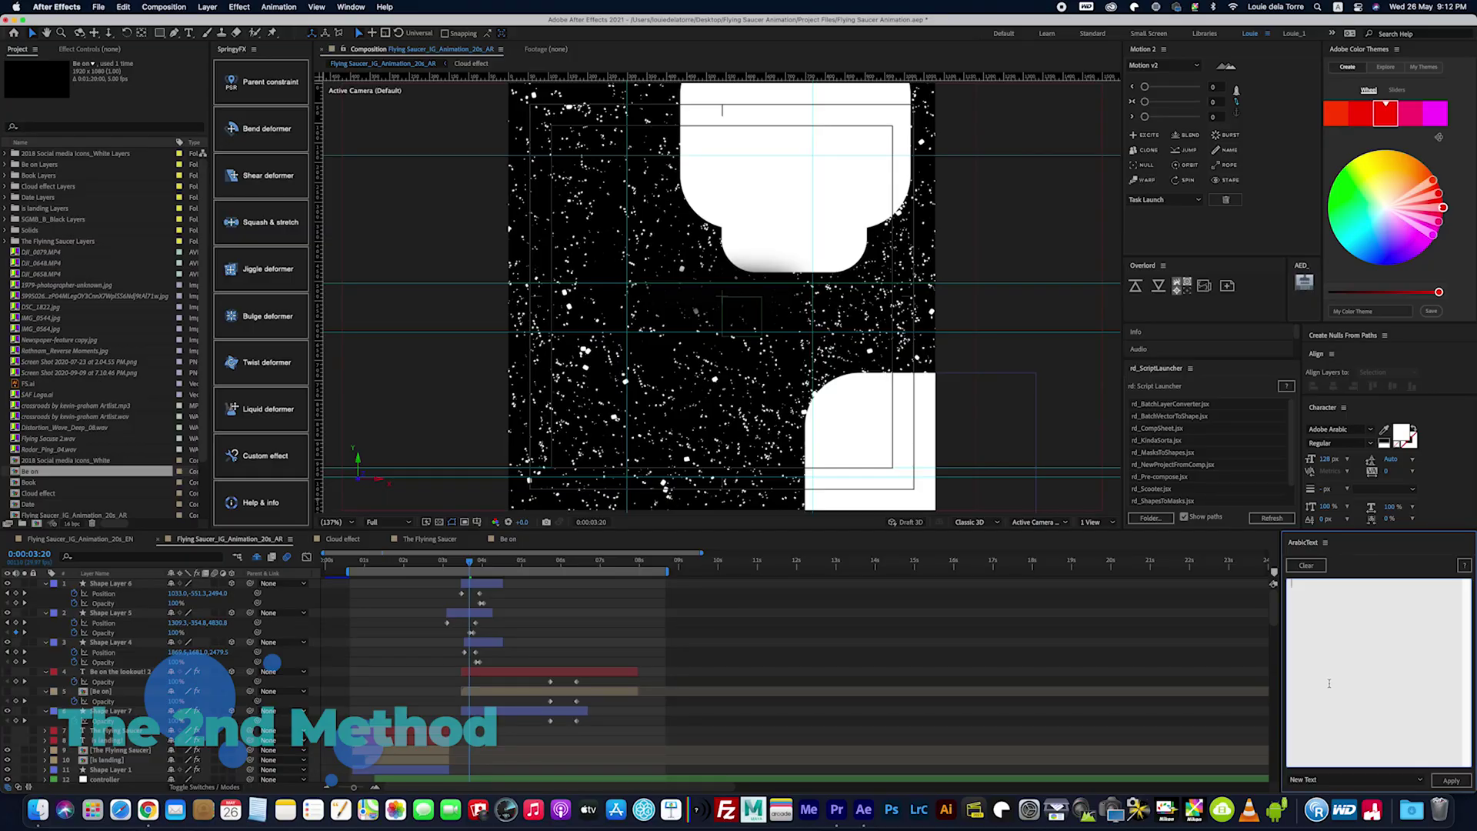
Step: Paste the Arabic title into the ArabicText input area
{"action": "left_click", "coordinate": [1326, 681]}
{"action": "right_click", "coordinate": [1316, 612]}
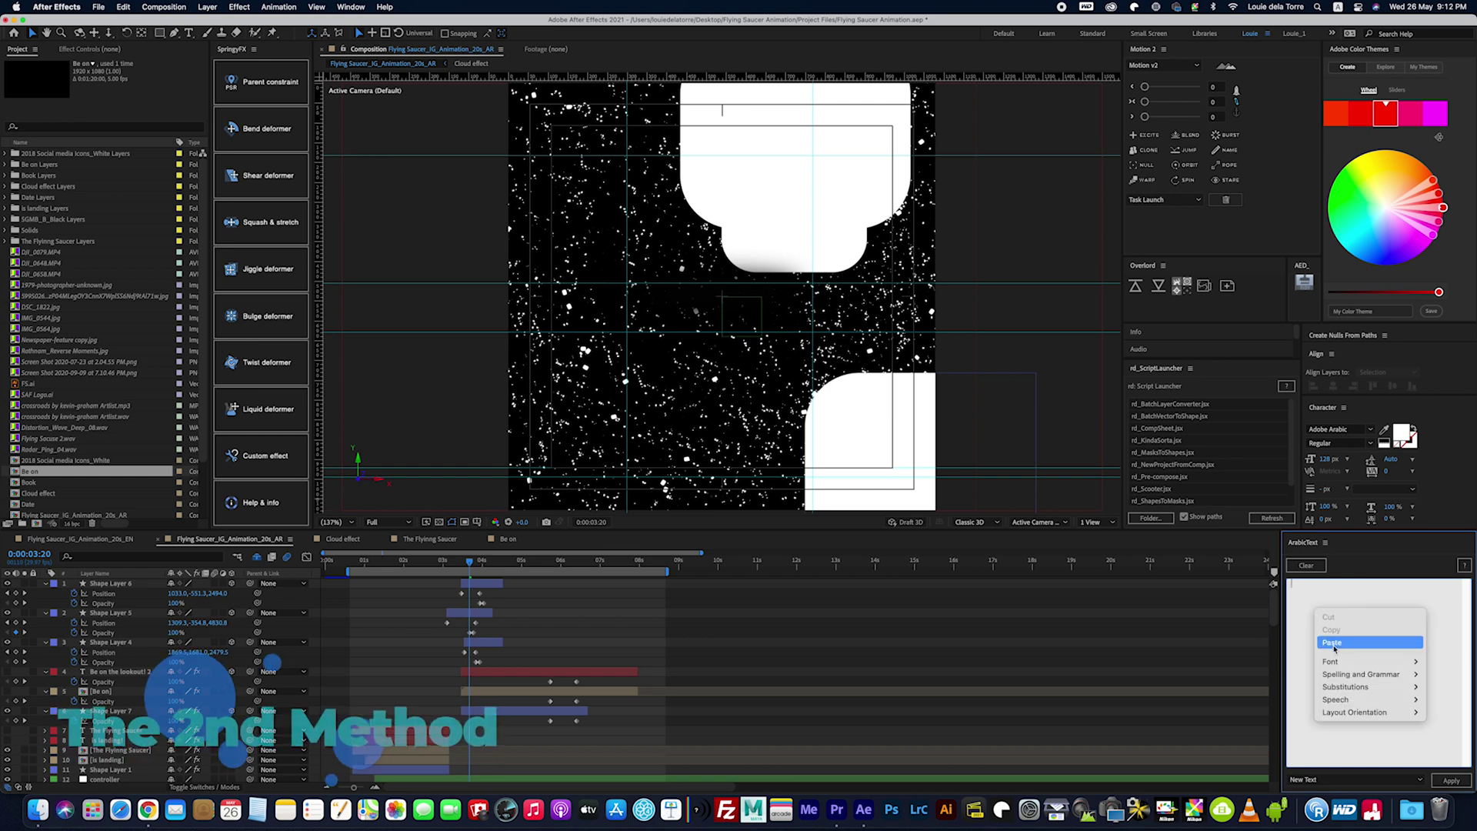
{"action": "left_click", "coordinate": [1334, 643]}
Step: Apply it in New Text mode to create a new Arabic text layer and select it
{"action": "left_click", "coordinate": [1356, 781]}
{"action": "left_click", "coordinate": [1351, 752]}
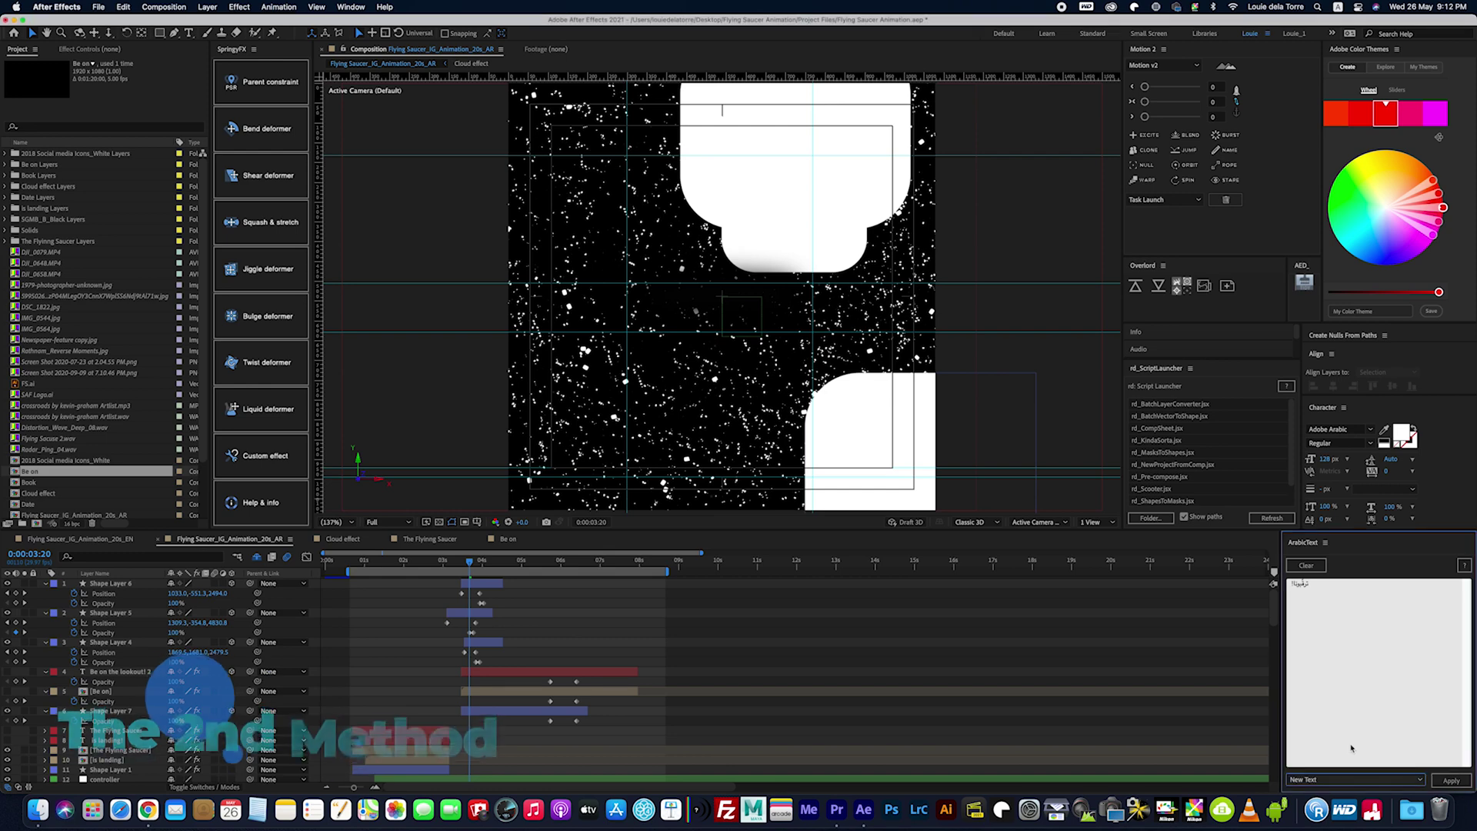
{"action": "left_click", "coordinate": [1454, 781]}
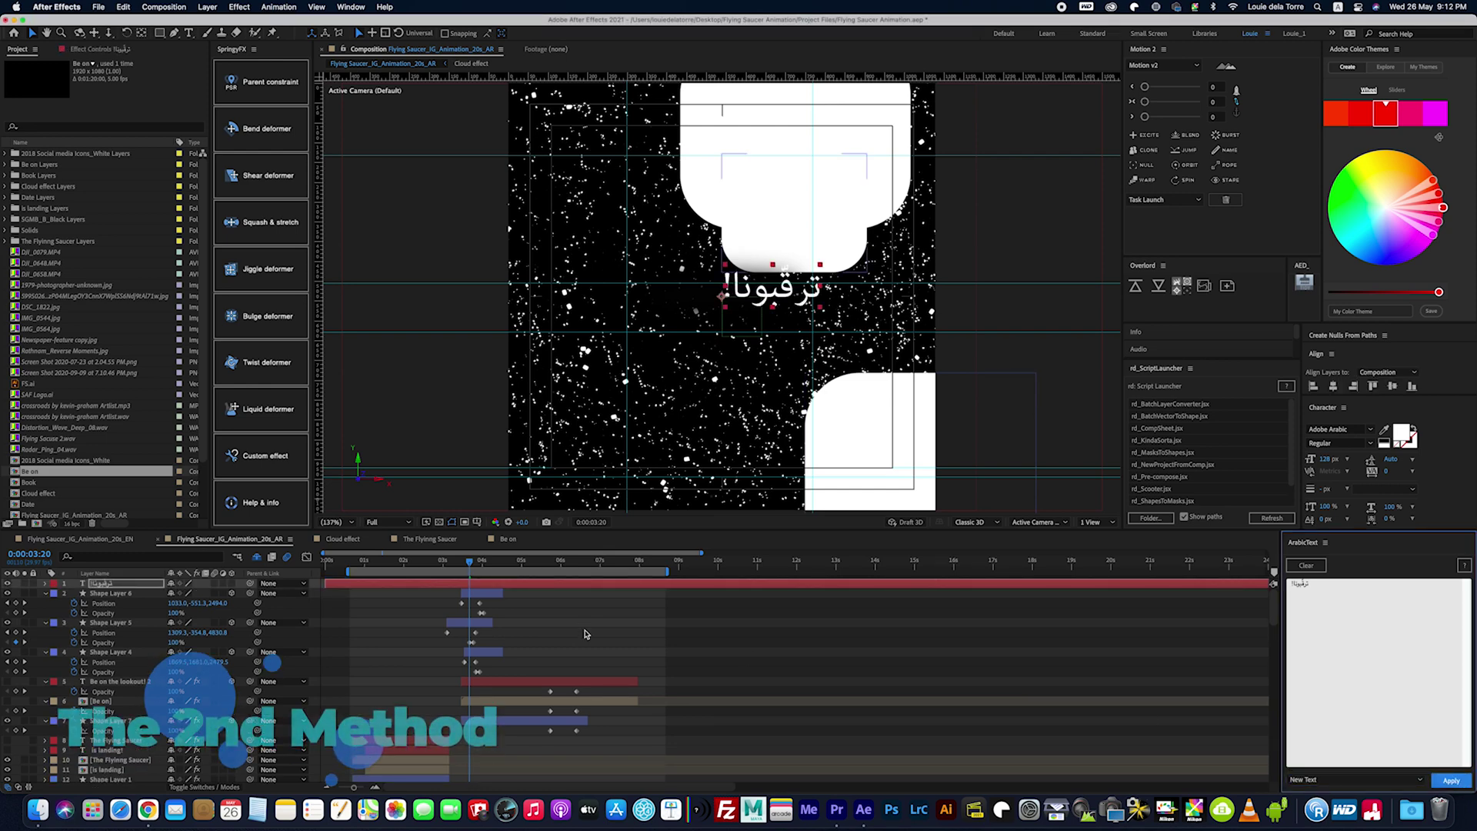
{"action": "left_click", "coordinate": [409, 585]}
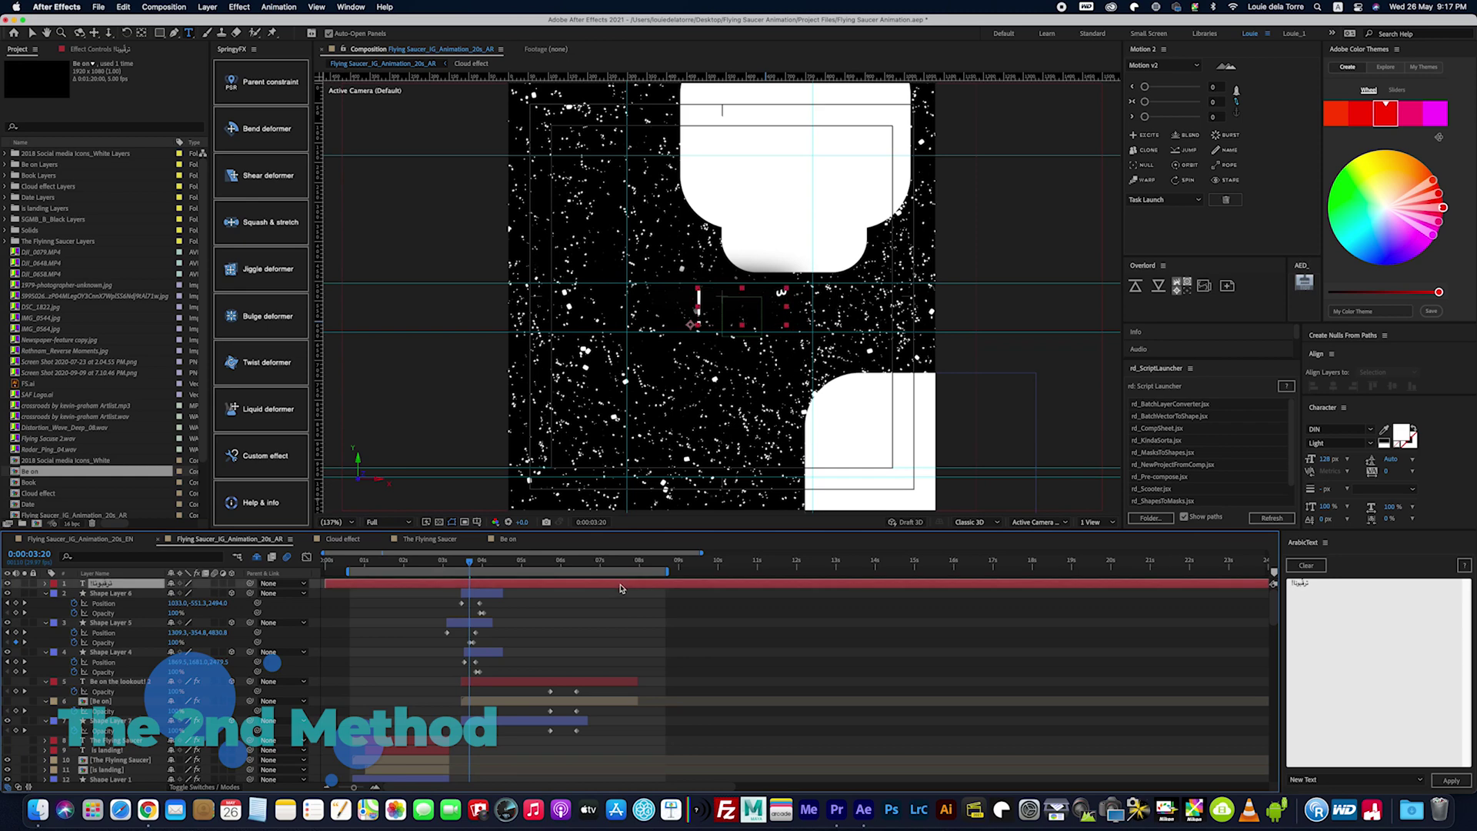
Step: Set the title's font to Al Bayan by searching 'al ba', then select the title text
{"action": "left_click", "coordinate": [1362, 429]}
{"action": "type", "text": "al ba"}
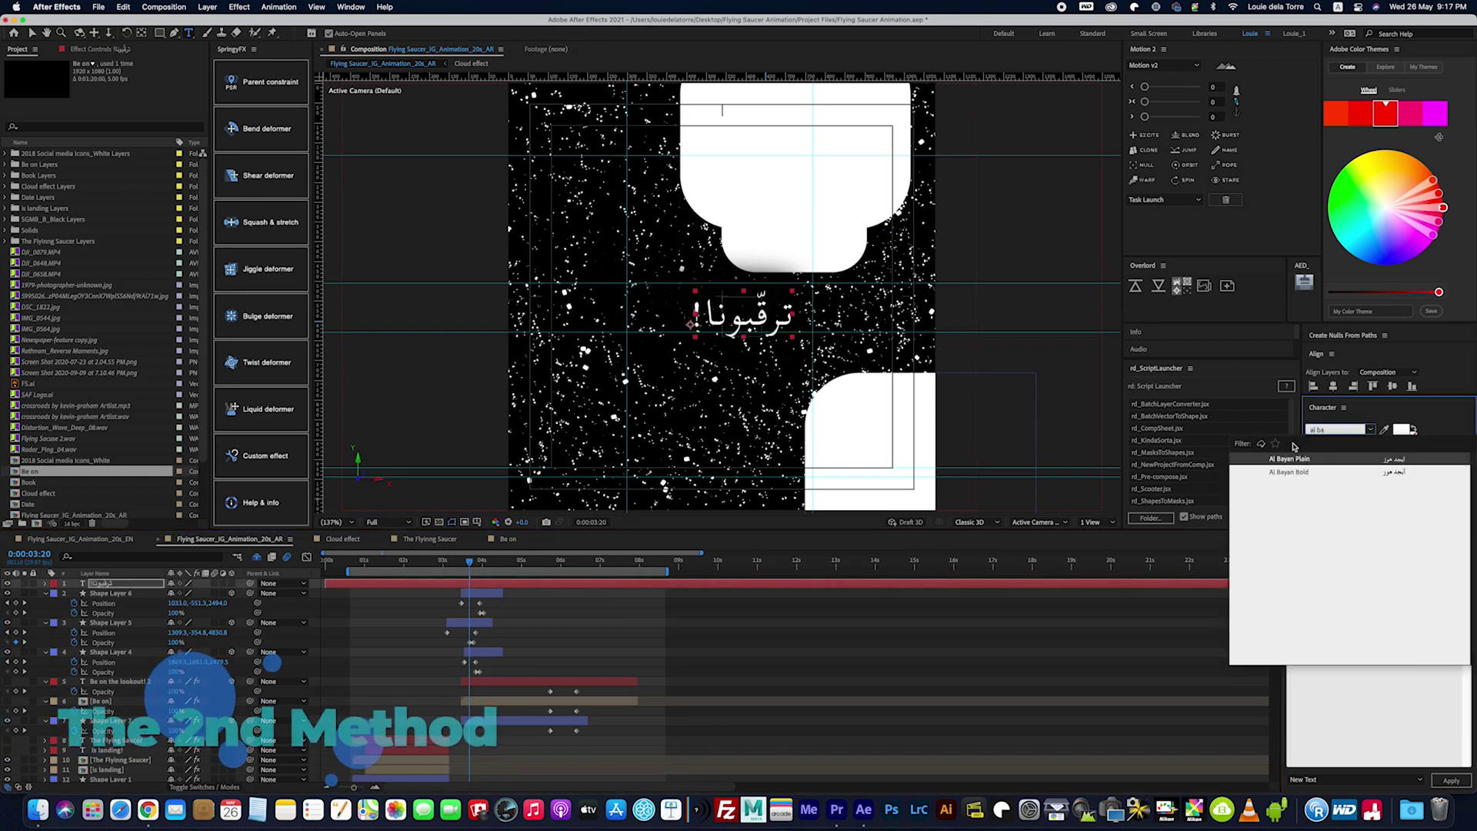
{"action": "left_click", "coordinate": [1300, 462]}
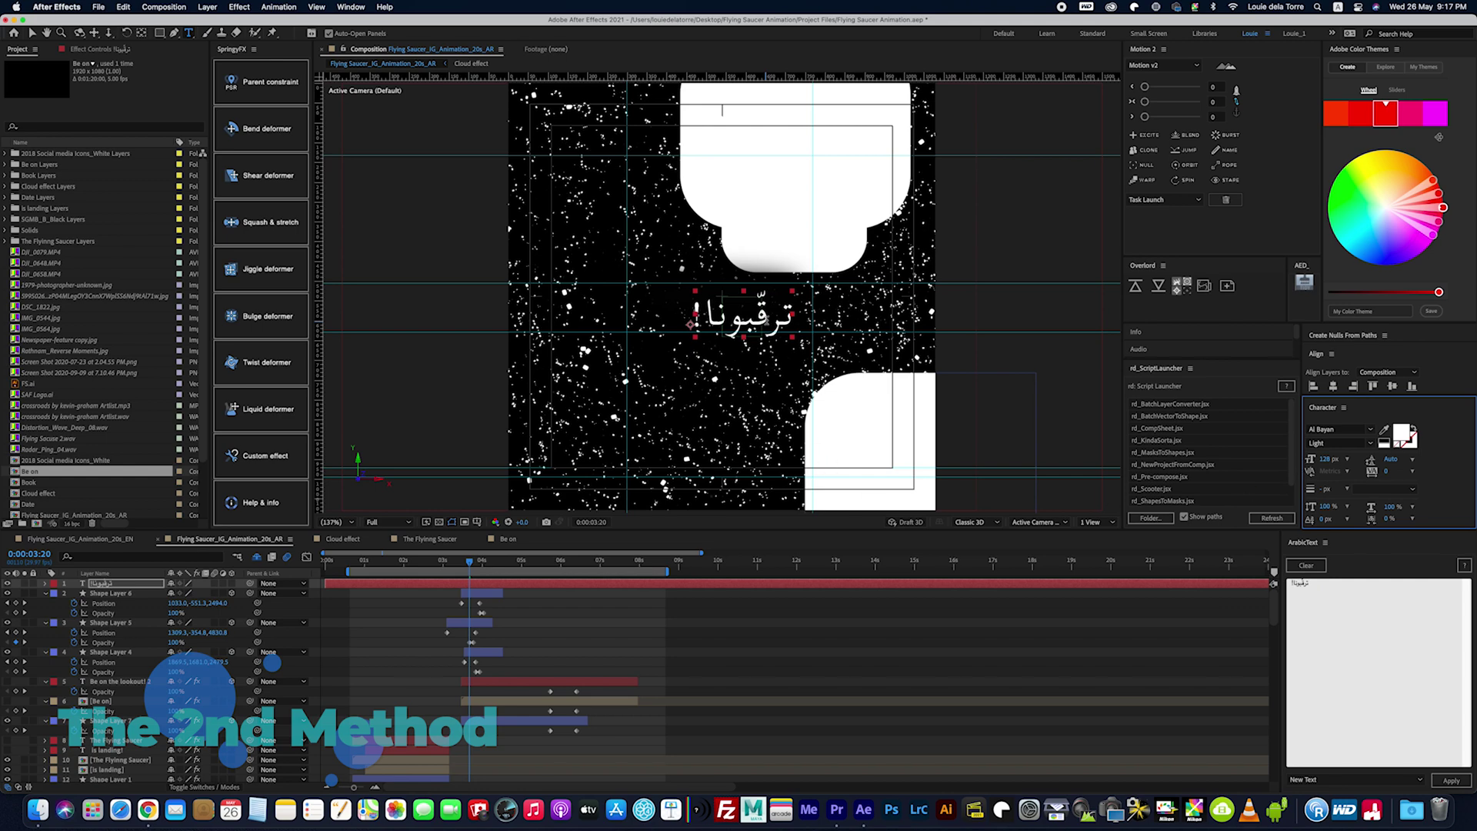
{"action": "left_click_drag", "start_coordinate": [796, 316], "coordinate": [649, 312]}
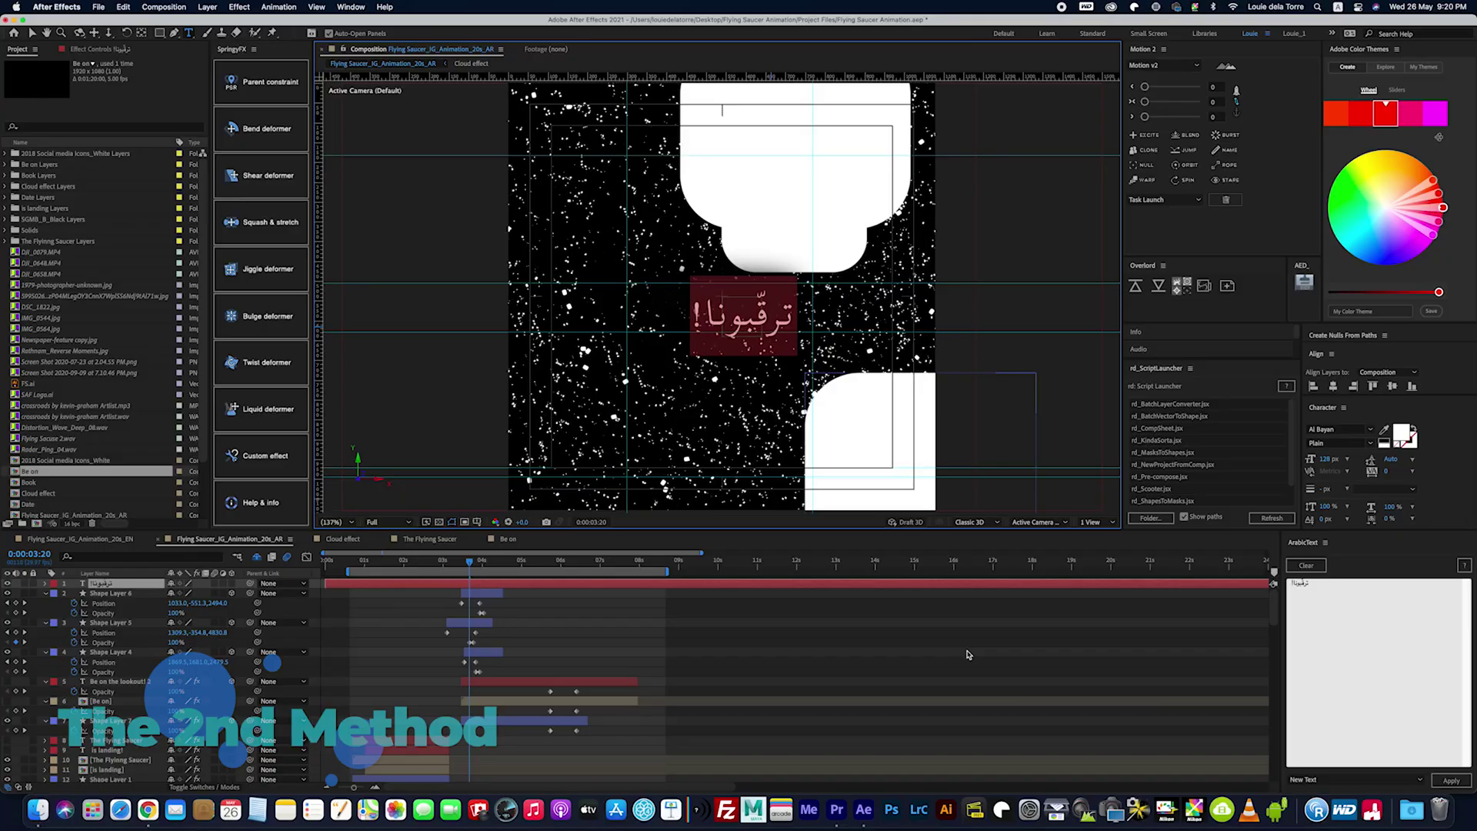
Step: Duplicate the Arabic title layer and set its font style to Bold
{"action": "left_click", "coordinate": [968, 655]}
{"action": "left_click", "coordinate": [966, 585]}
{"action": "left_click", "coordinate": [1411, 780]}
{"action": "left_click", "coordinate": [1416, 746]}
{"action": "key", "text": "super+d"}
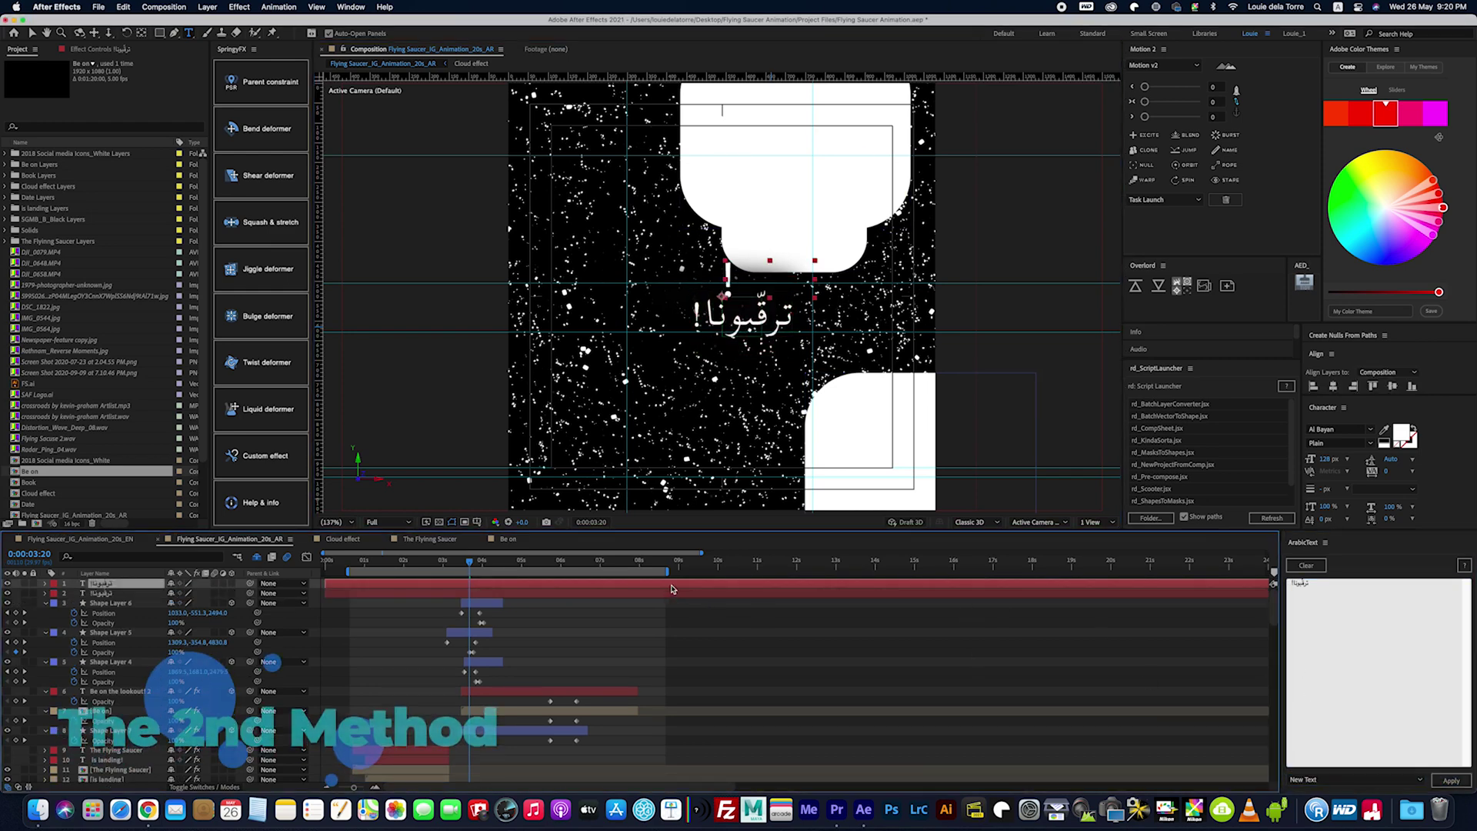
{"action": "left_click", "coordinate": [1371, 429]}
{"action": "left_click", "coordinate": [1346, 486]}
Step: Run ArabicText Apply several times, dismissing the no-input-text warnings
{"action": "left_click", "coordinate": [1452, 781]}
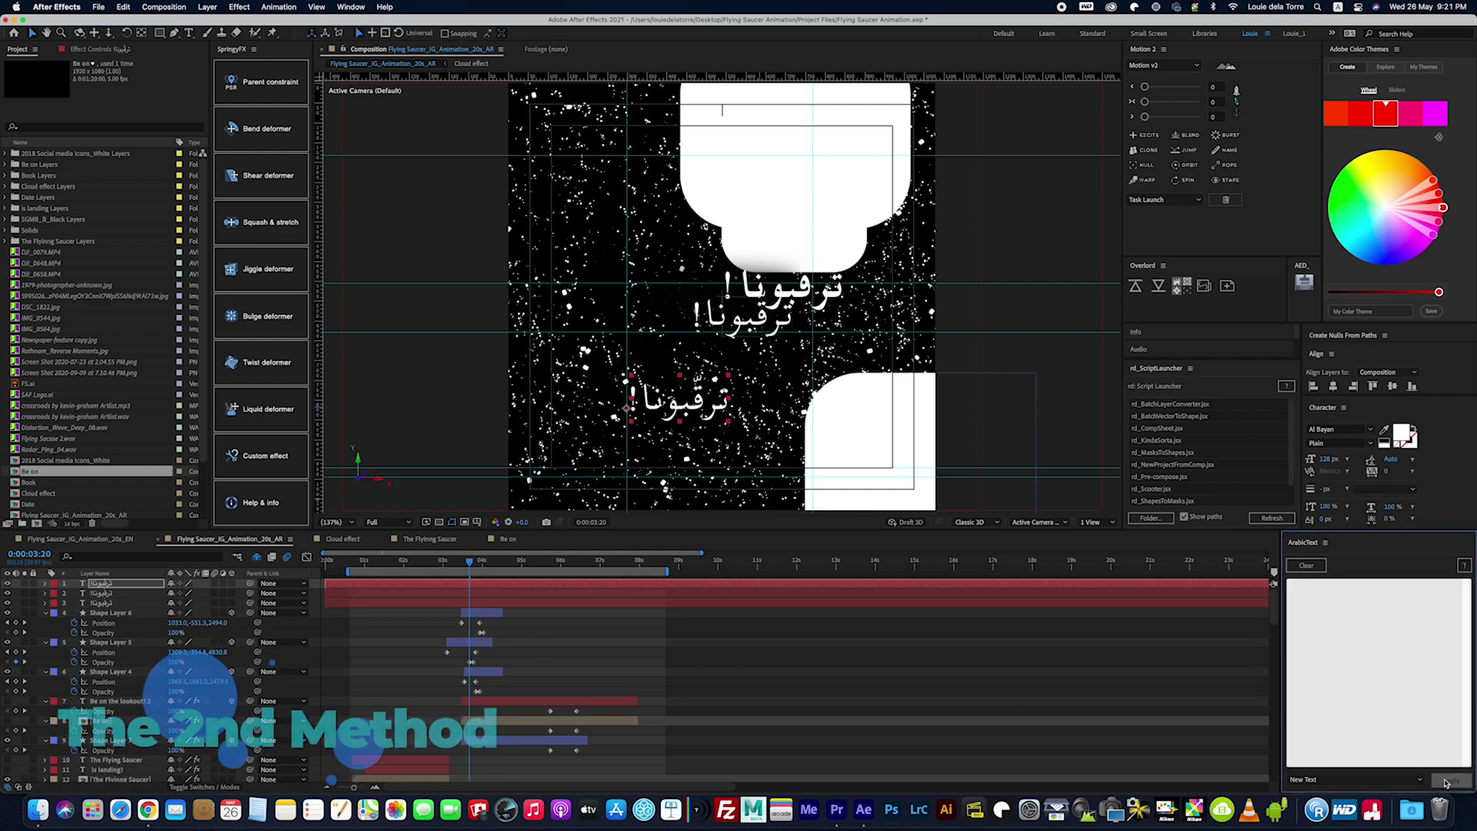
{"action": "left_click", "coordinate": [1452, 781]}
{"action": "left_click", "coordinate": [738, 270]}
{"action": "left_click", "coordinate": [1451, 781]}
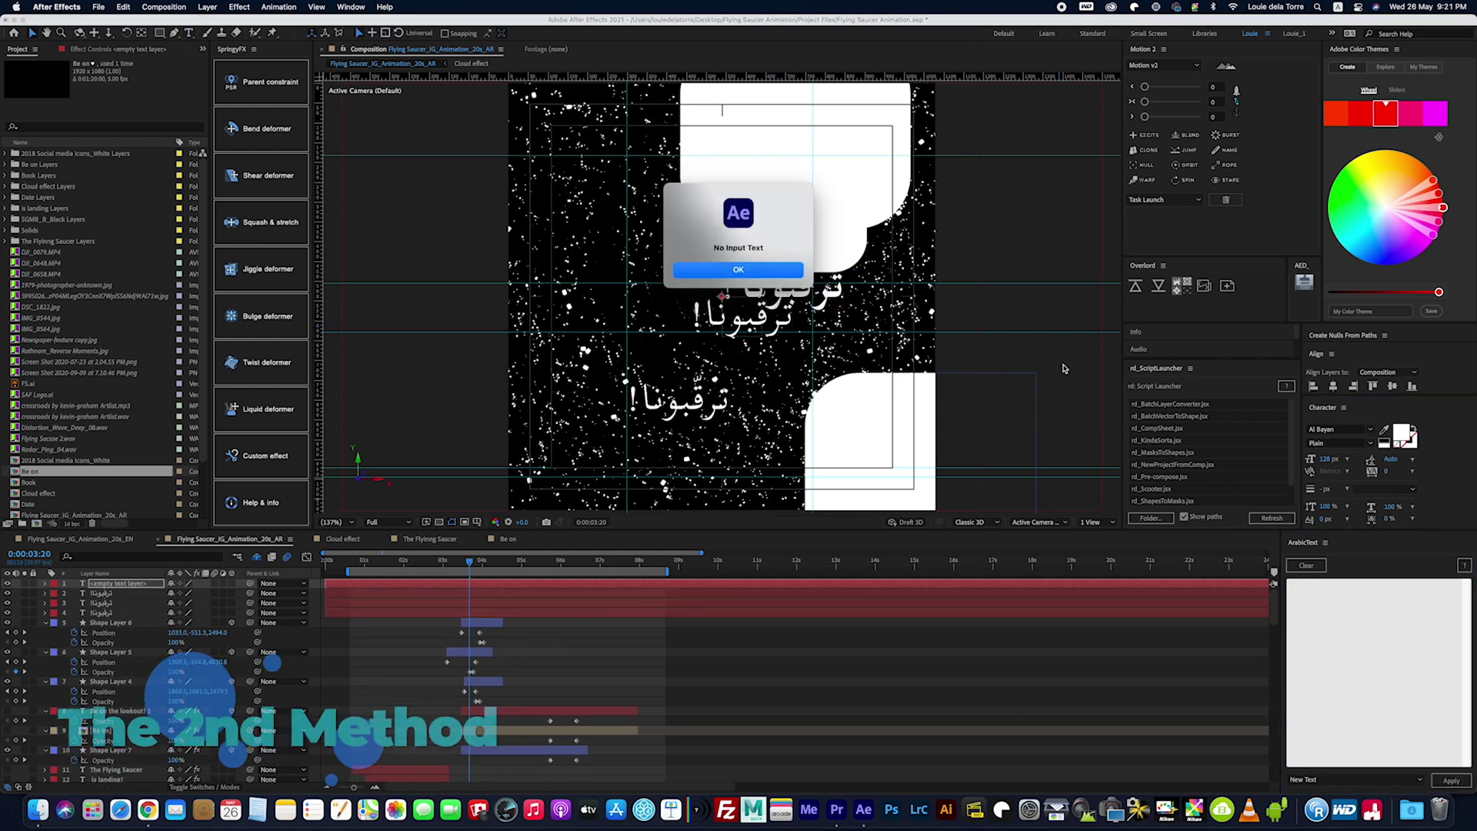
{"action": "key", "text": "Return"}
{"action": "left_click", "coordinate": [1457, 778]}
{"action": "key", "text": "Return"}
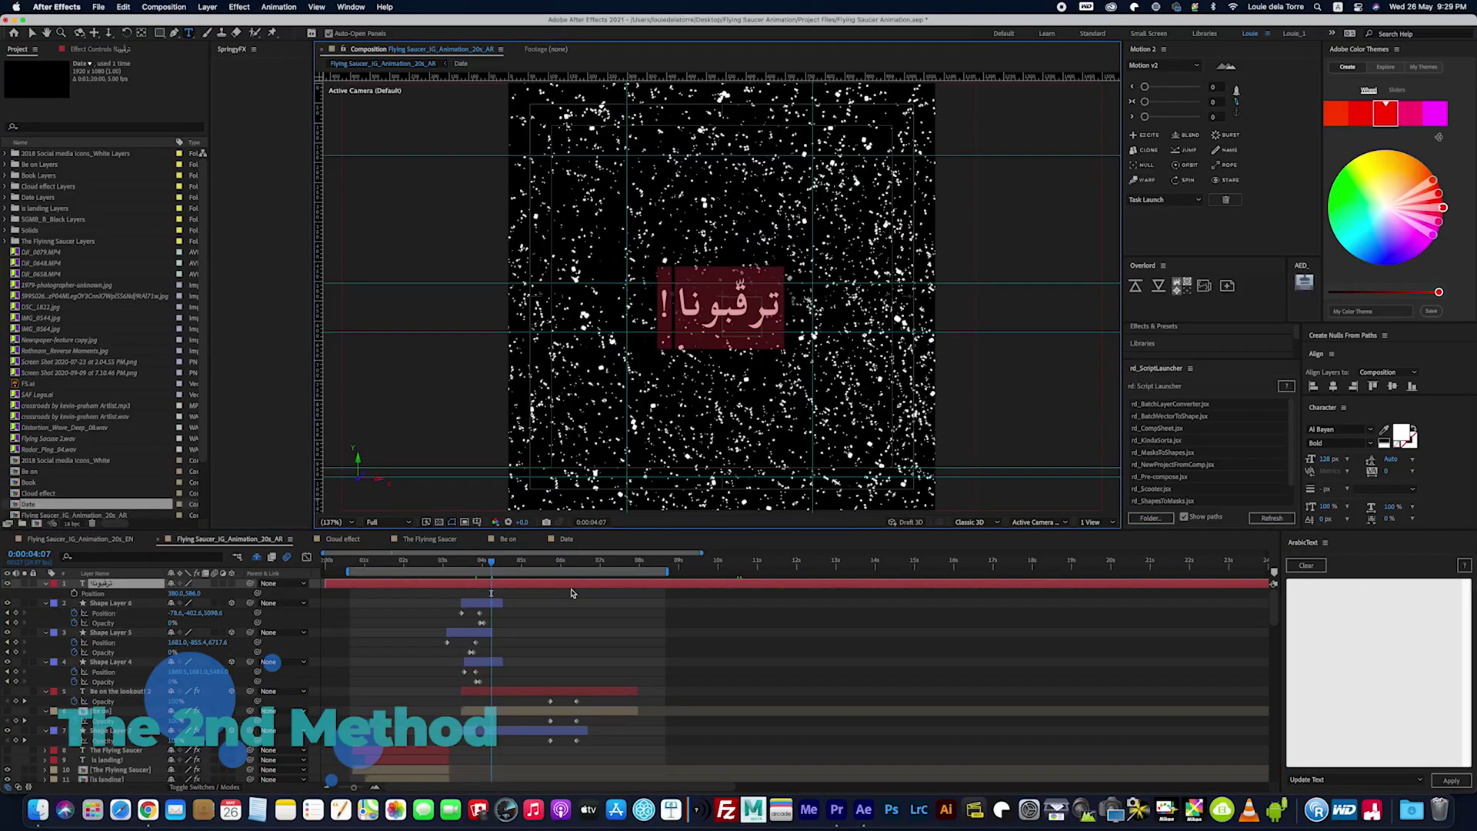
Step: Apply the Arabic date 26 سبتمبر 2020 to the top Date layer and centre it in the frame
{"action": "left_click", "coordinate": [715, 591]}
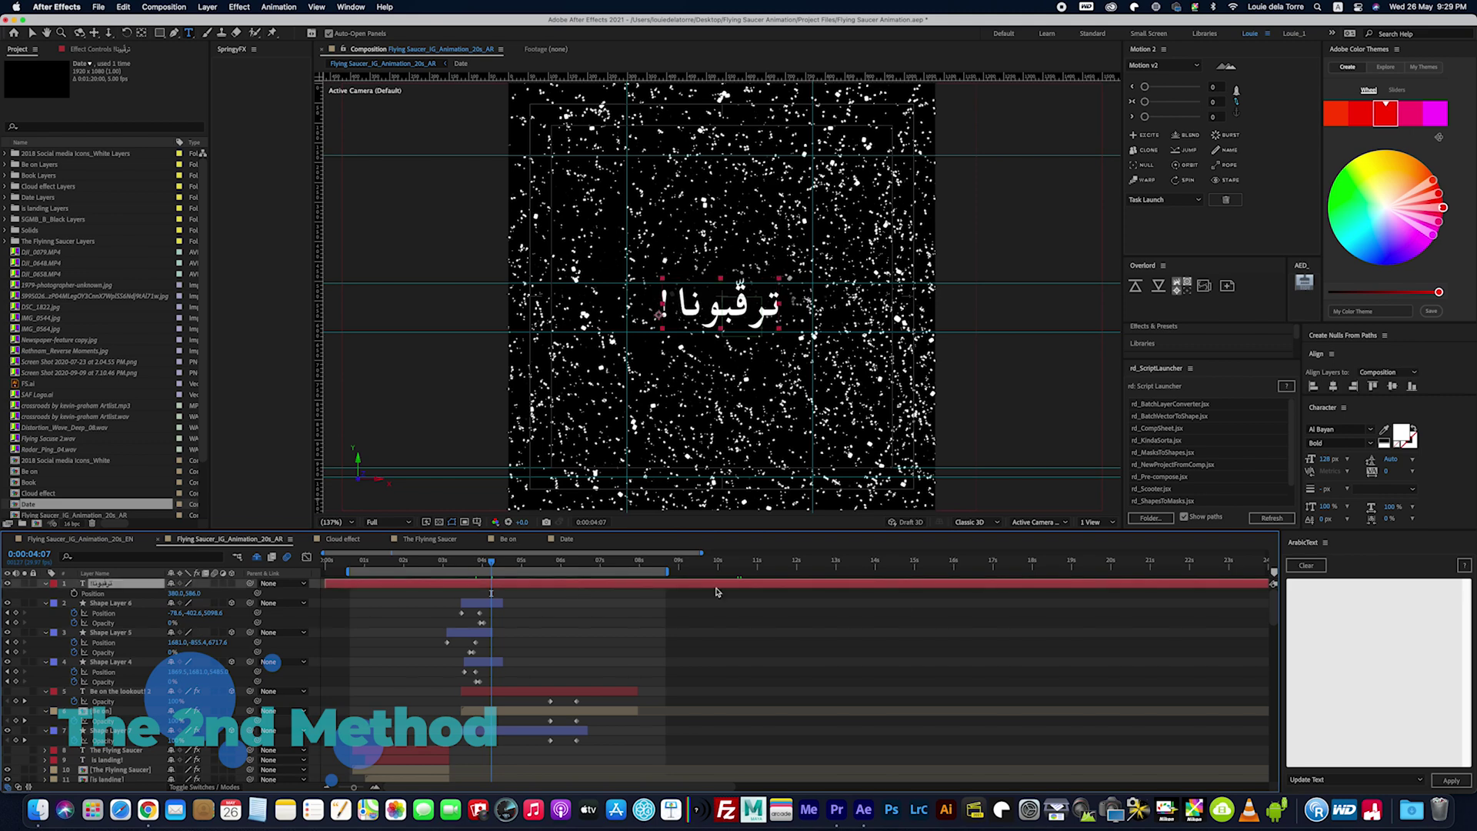
{"action": "right_click", "coordinate": [1329, 616]}
{"action": "left_click", "coordinate": [1346, 648]}
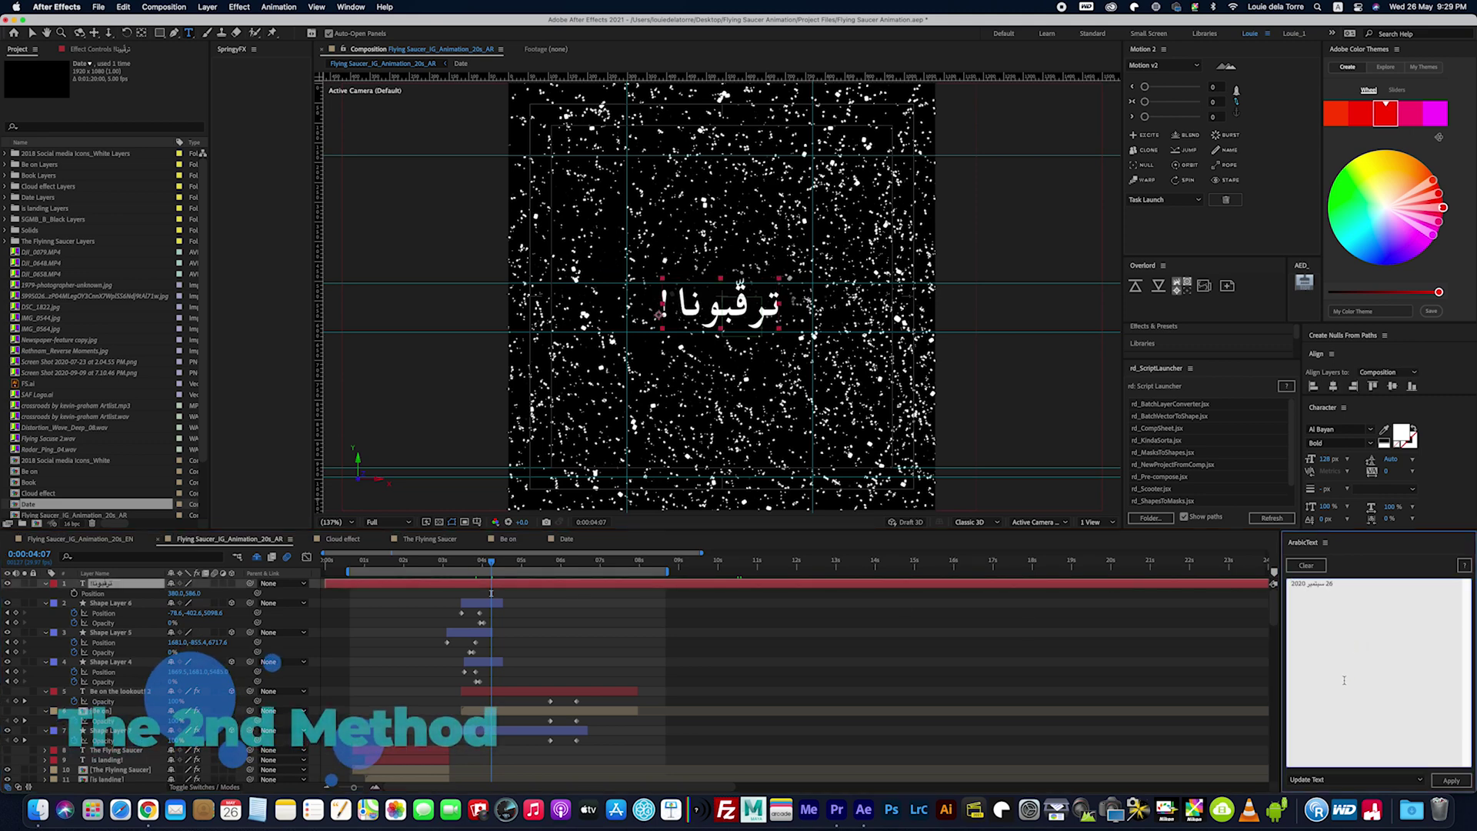
{"action": "left_click", "coordinate": [1449, 781]}
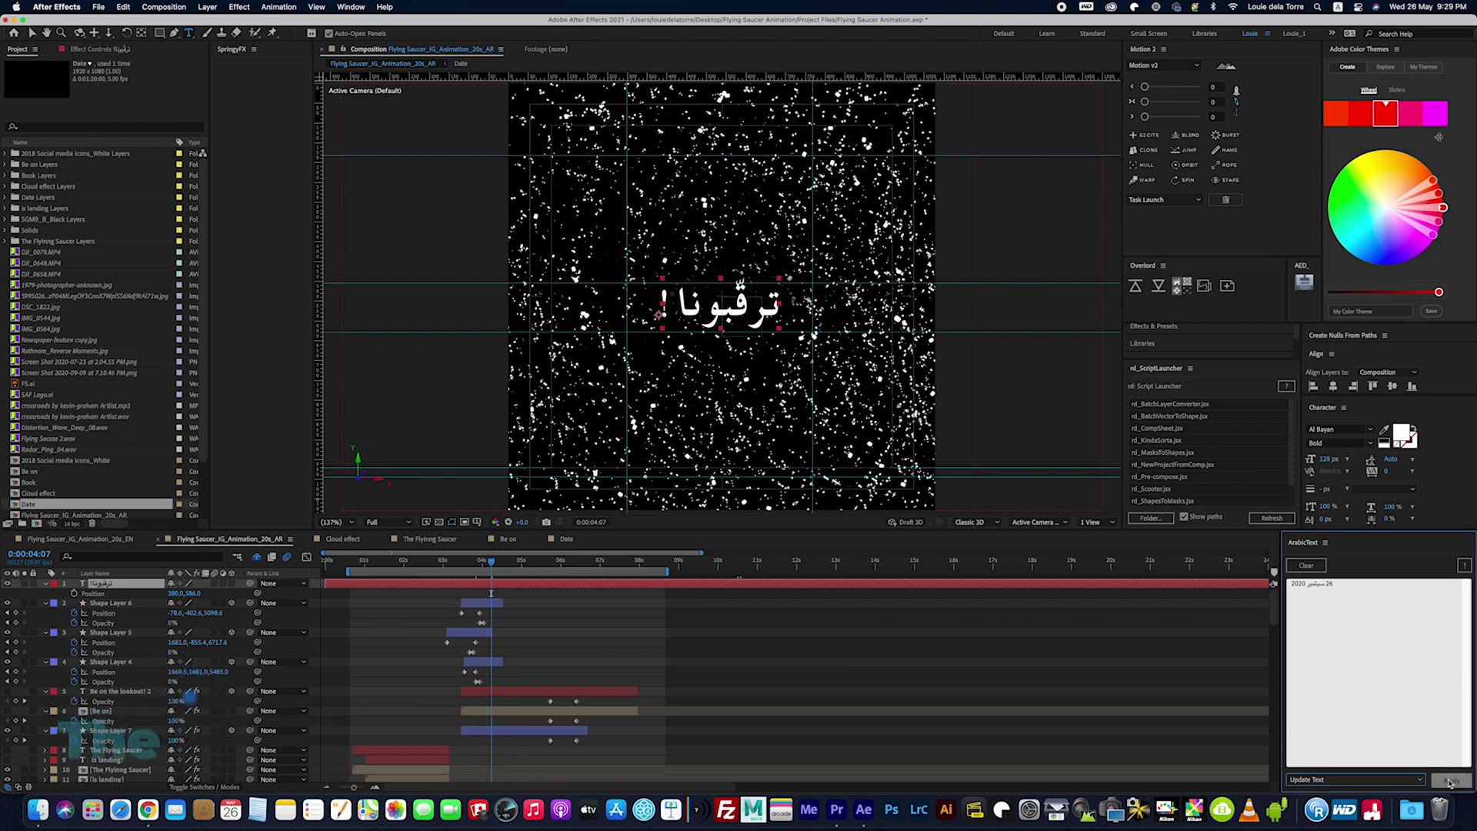
{"action": "left_click", "coordinate": [1344, 387]}
{"action": "left_click", "coordinate": [1393, 387]}
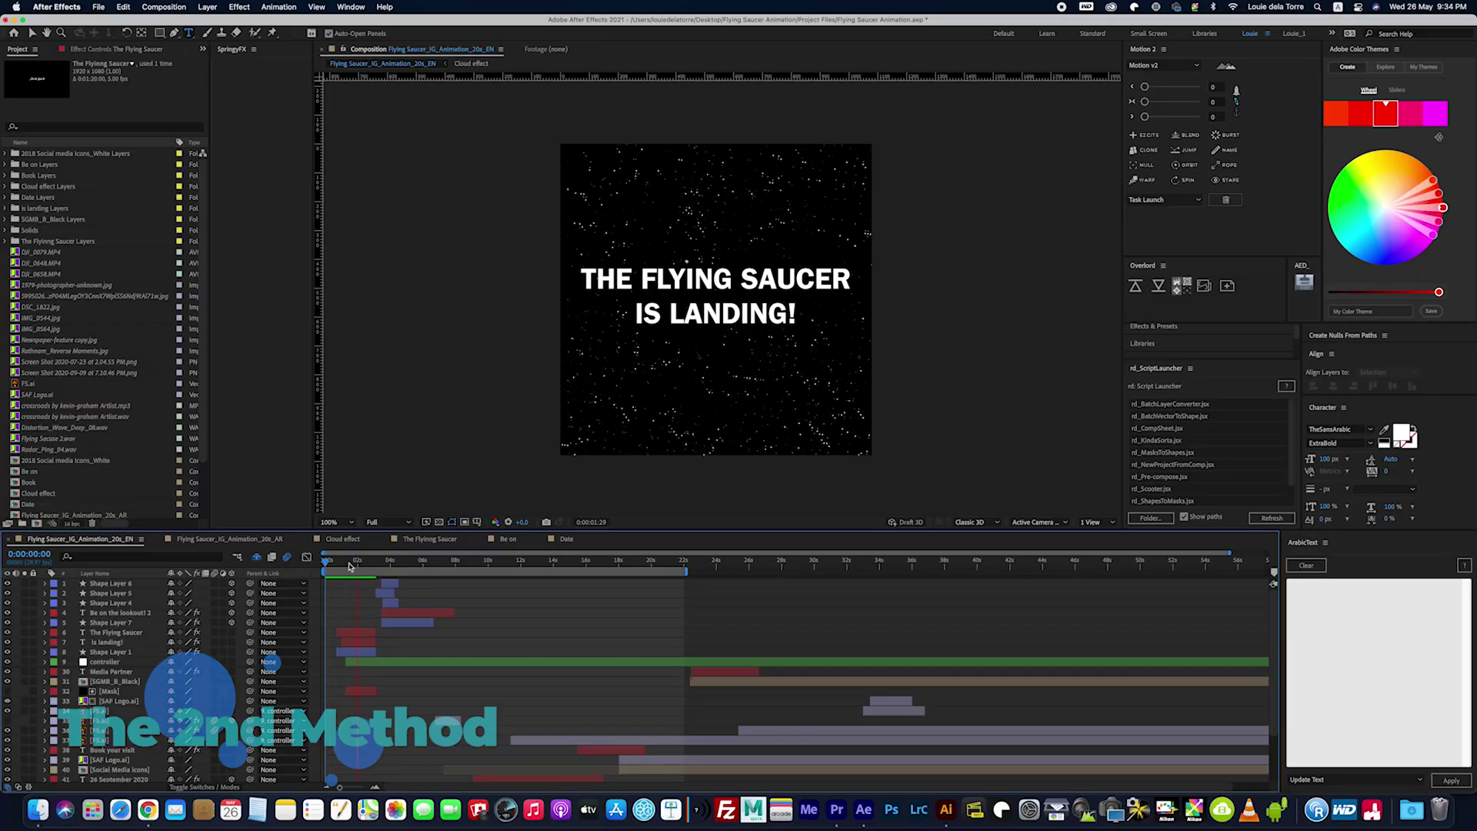
Step: Select The Flying Saucer title layer in the EN composition and duplicate it
{"action": "left_click", "coordinate": [348, 564]}
{"action": "left_click", "coordinate": [365, 632]}
{"action": "key", "text": "super+d"}
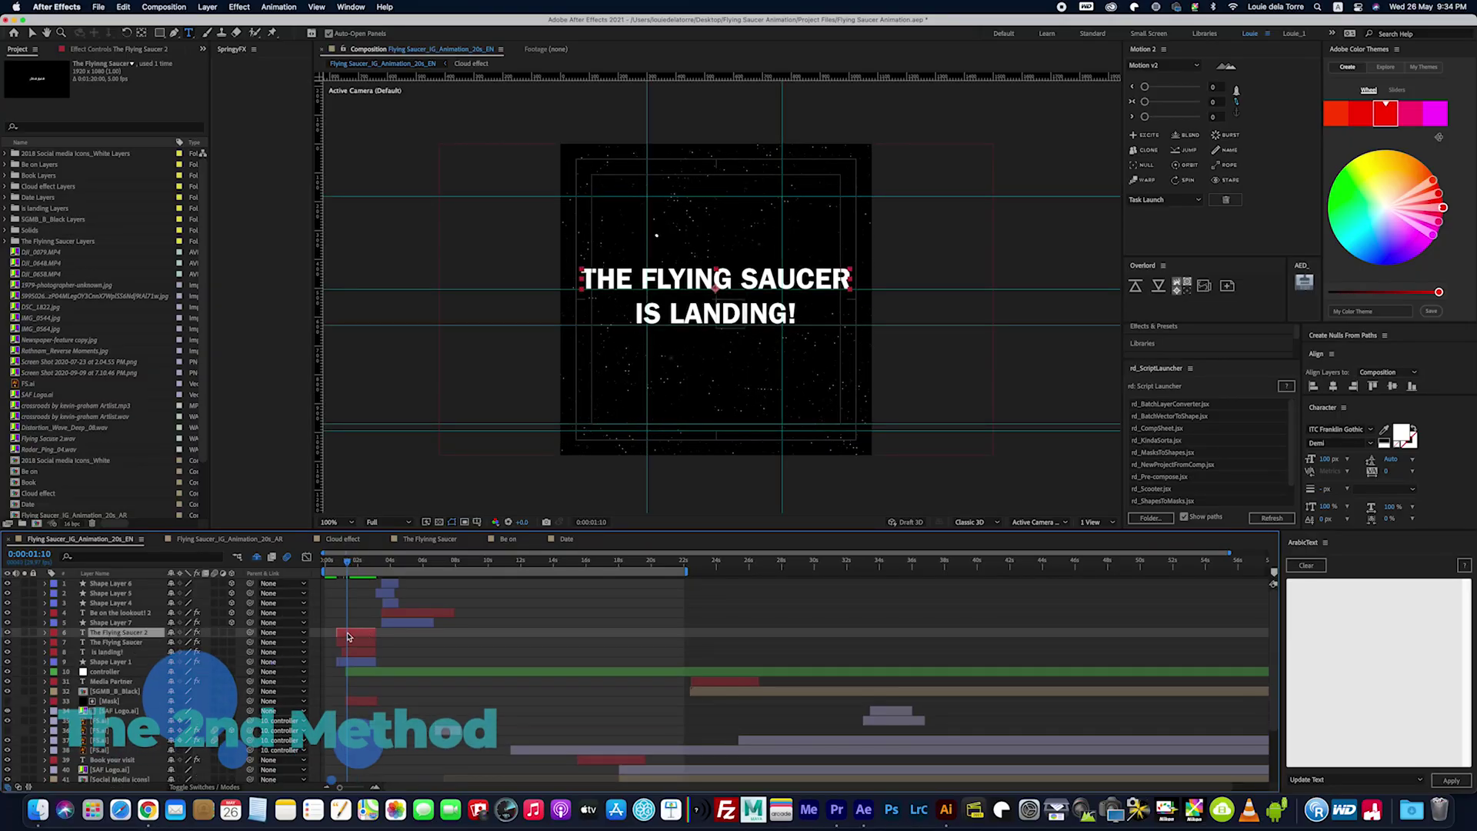
Step: Paste the Arabic title الطبق الطائر into the duplicated layer and make it bold
{"action": "right_click", "coordinate": [1314, 602]}
{"action": "left_click", "coordinate": [1325, 626]}
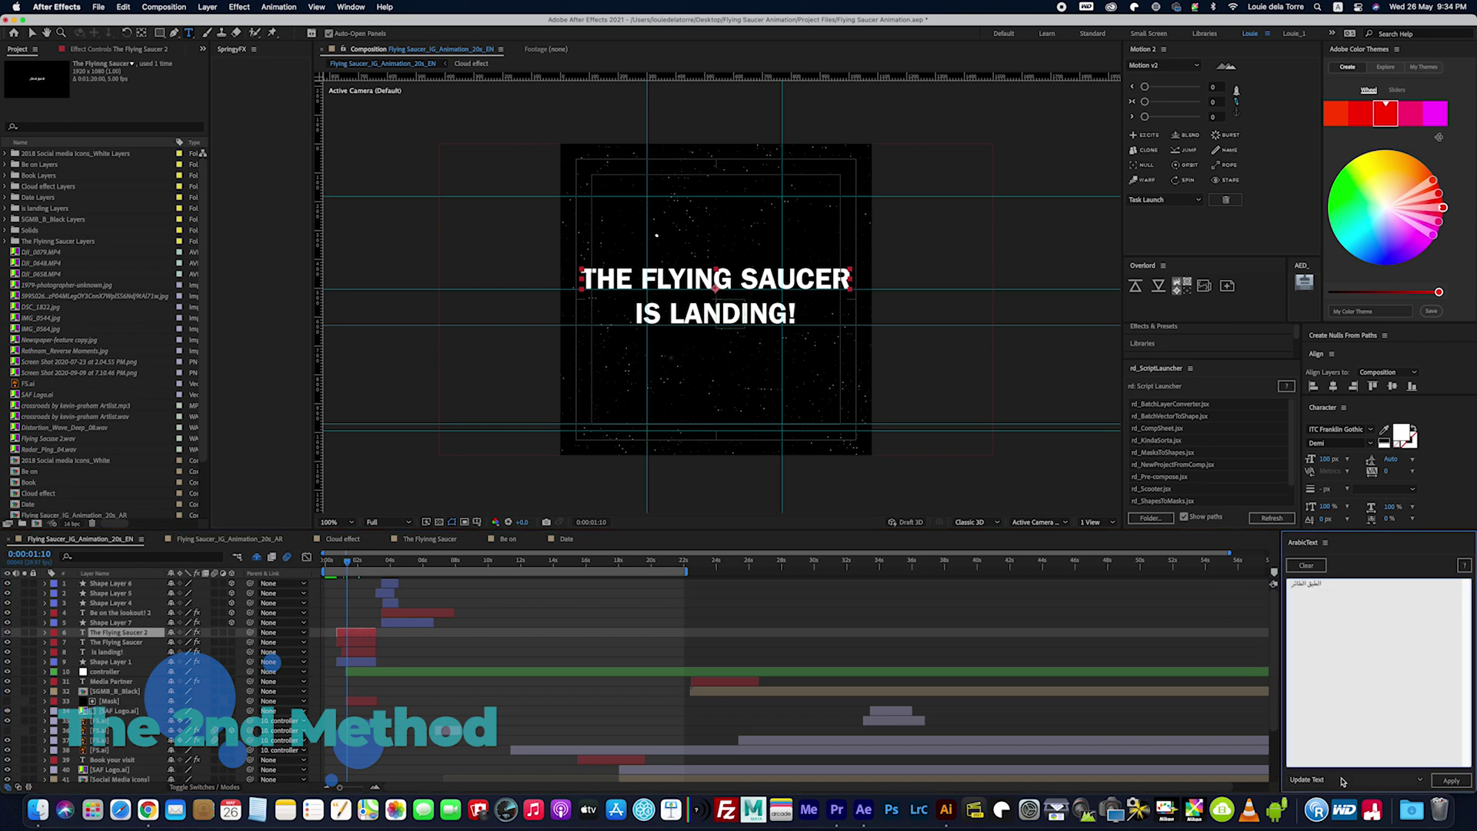
{"action": "left_click", "coordinate": [368, 632]}
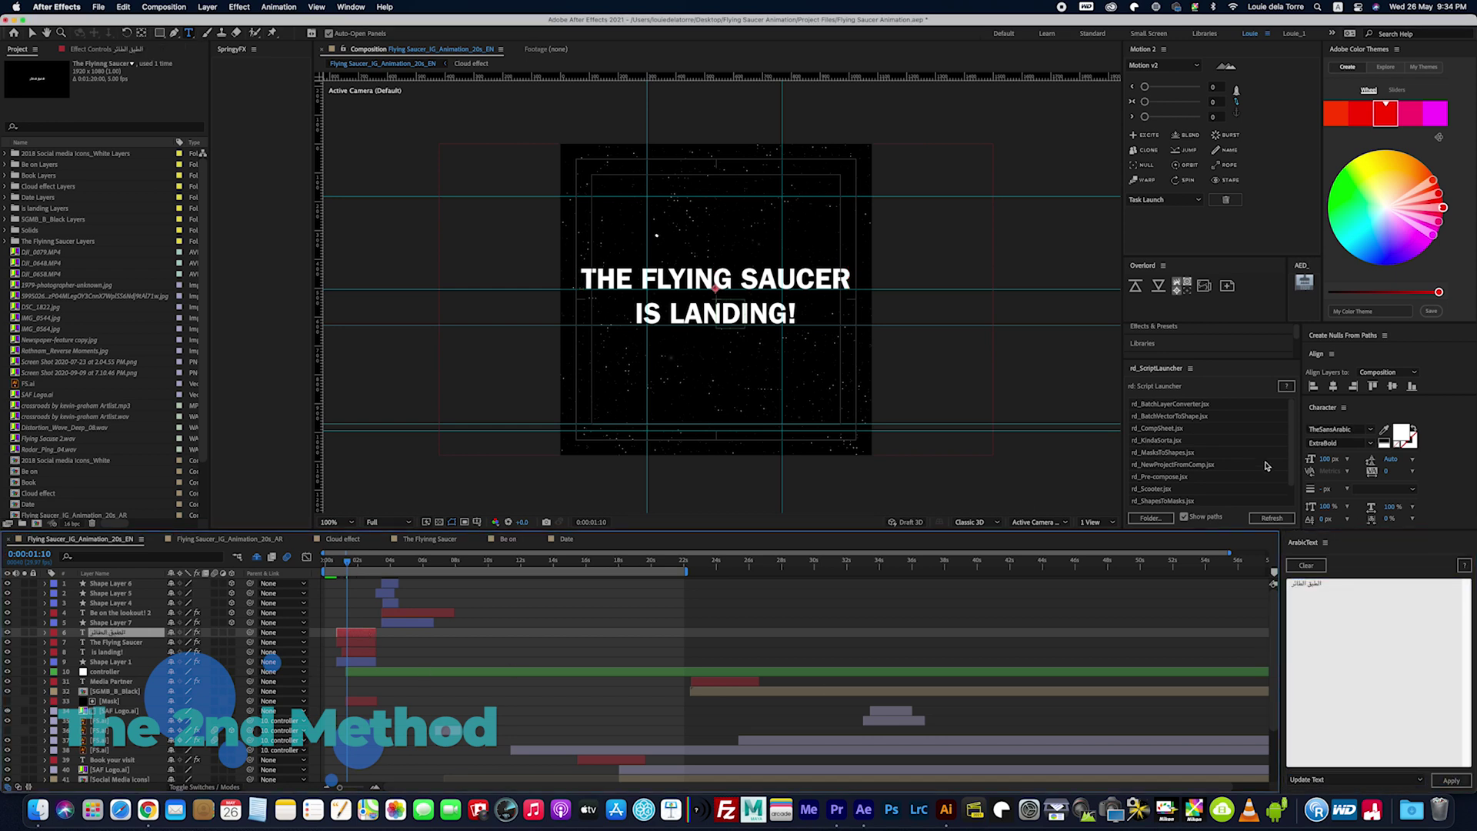
{"action": "left_click", "coordinate": [1370, 443]}
{"action": "left_click", "coordinate": [1339, 518]}
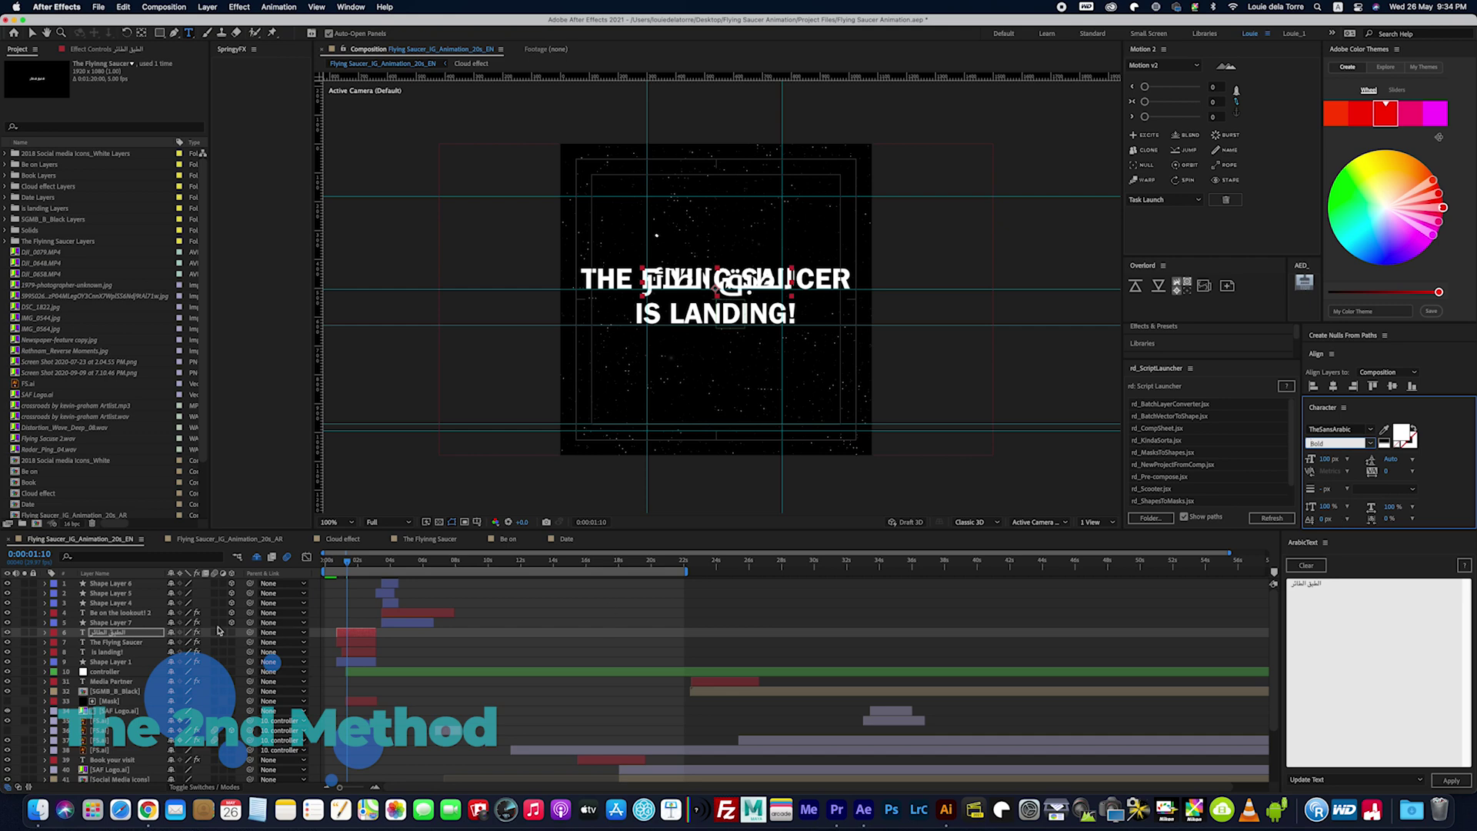
Step: Preview the animation from the start and switch ArabicText to Convert Text mode
{"action": "left_click", "coordinate": [179, 643]}
{"action": "left_click_drag", "start_coordinate": [337, 568], "coordinate": [322, 567]}
{"action": "key", "text": "space"}
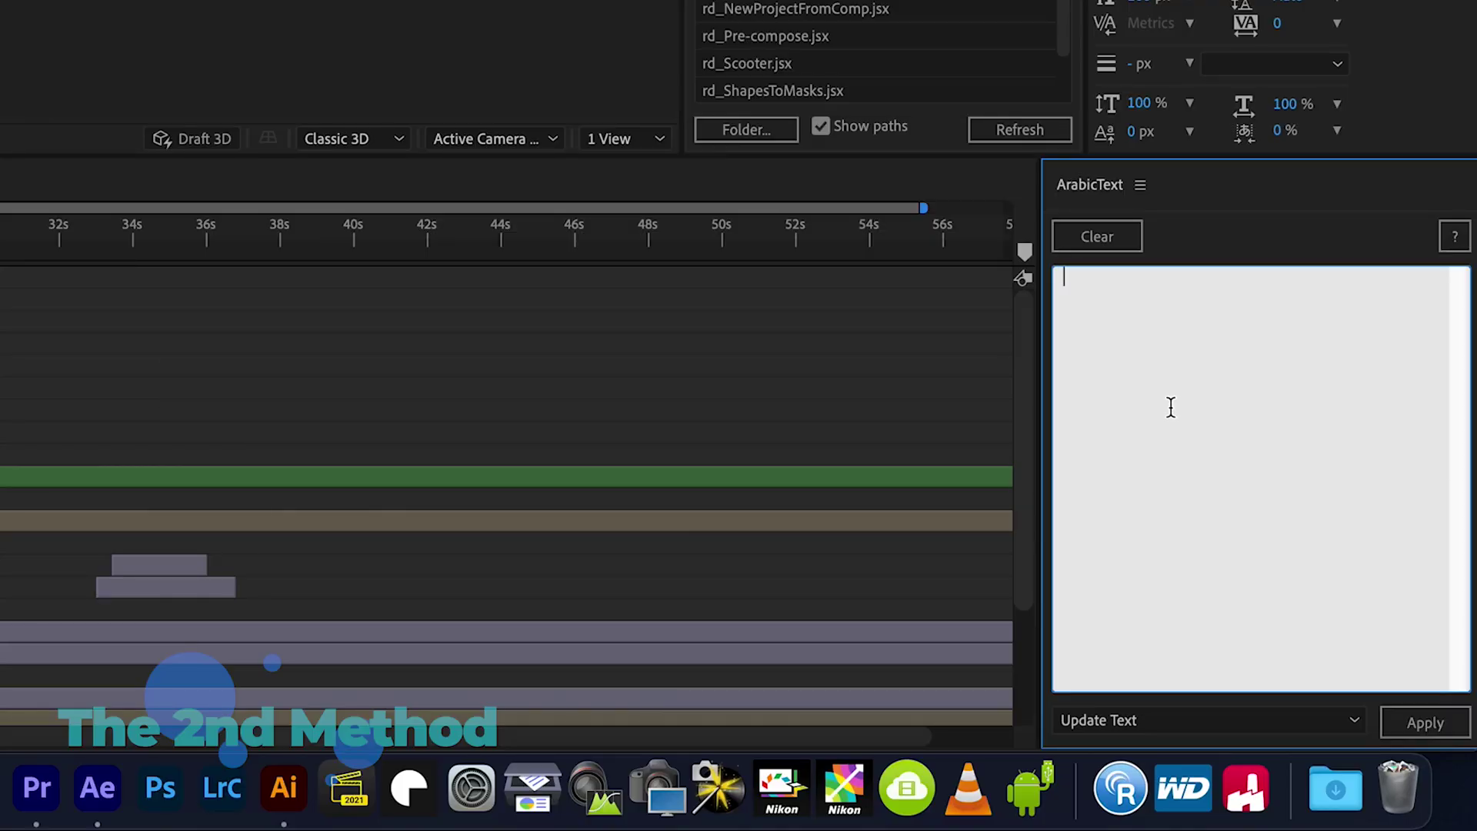
{"action": "left_click", "coordinate": [1174, 720]}
{"action": "left_click", "coordinate": [1158, 691]}
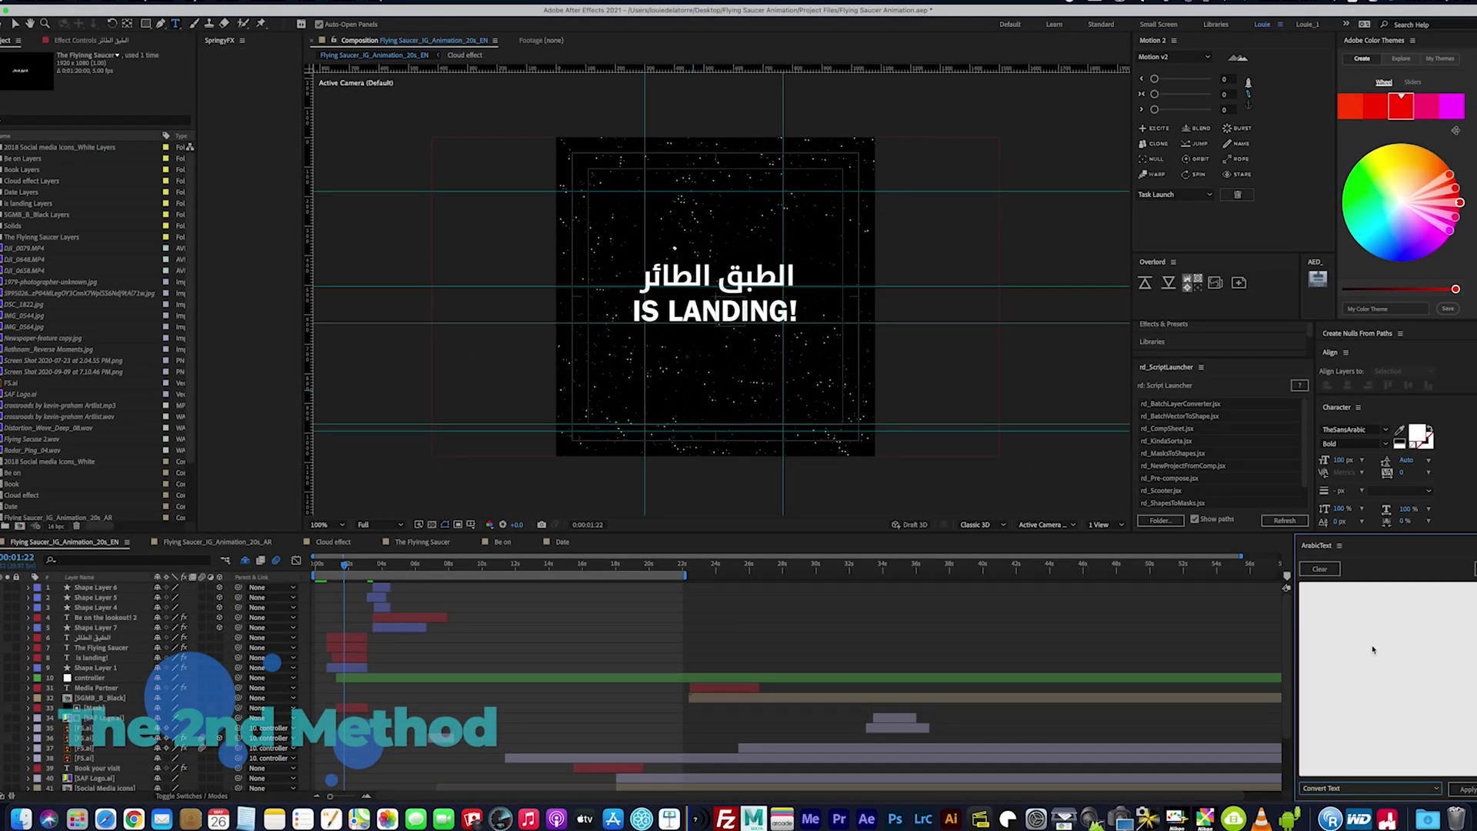
Step: Copy اختبار بسيط from Google Translate and paste it over the Arabic title text
{"action": "left_click", "coordinate": [357, 640]}
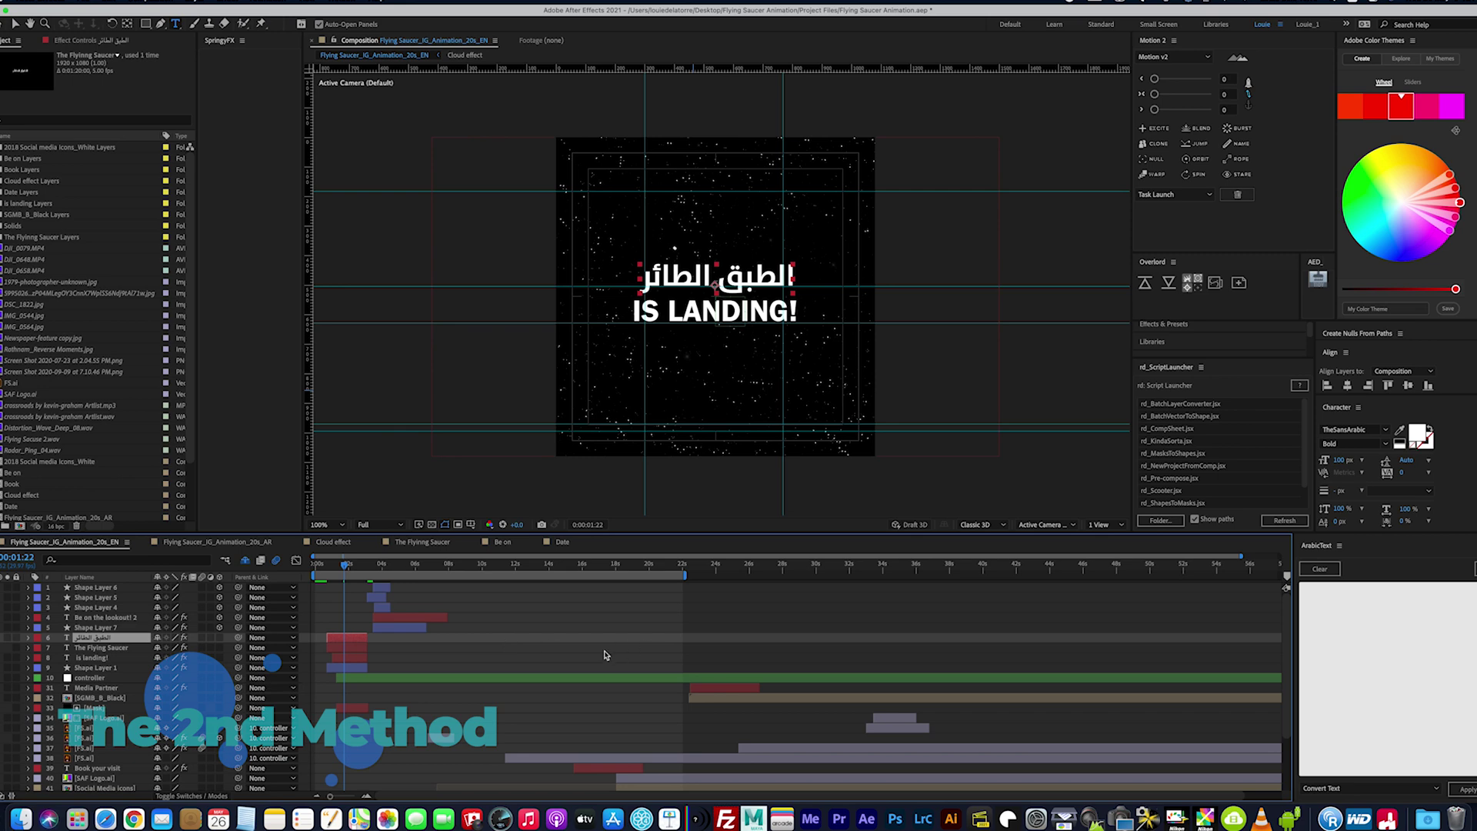
{"action": "left_click", "coordinate": [133, 819]}
{"action": "right_click", "coordinate": [616, 305]}
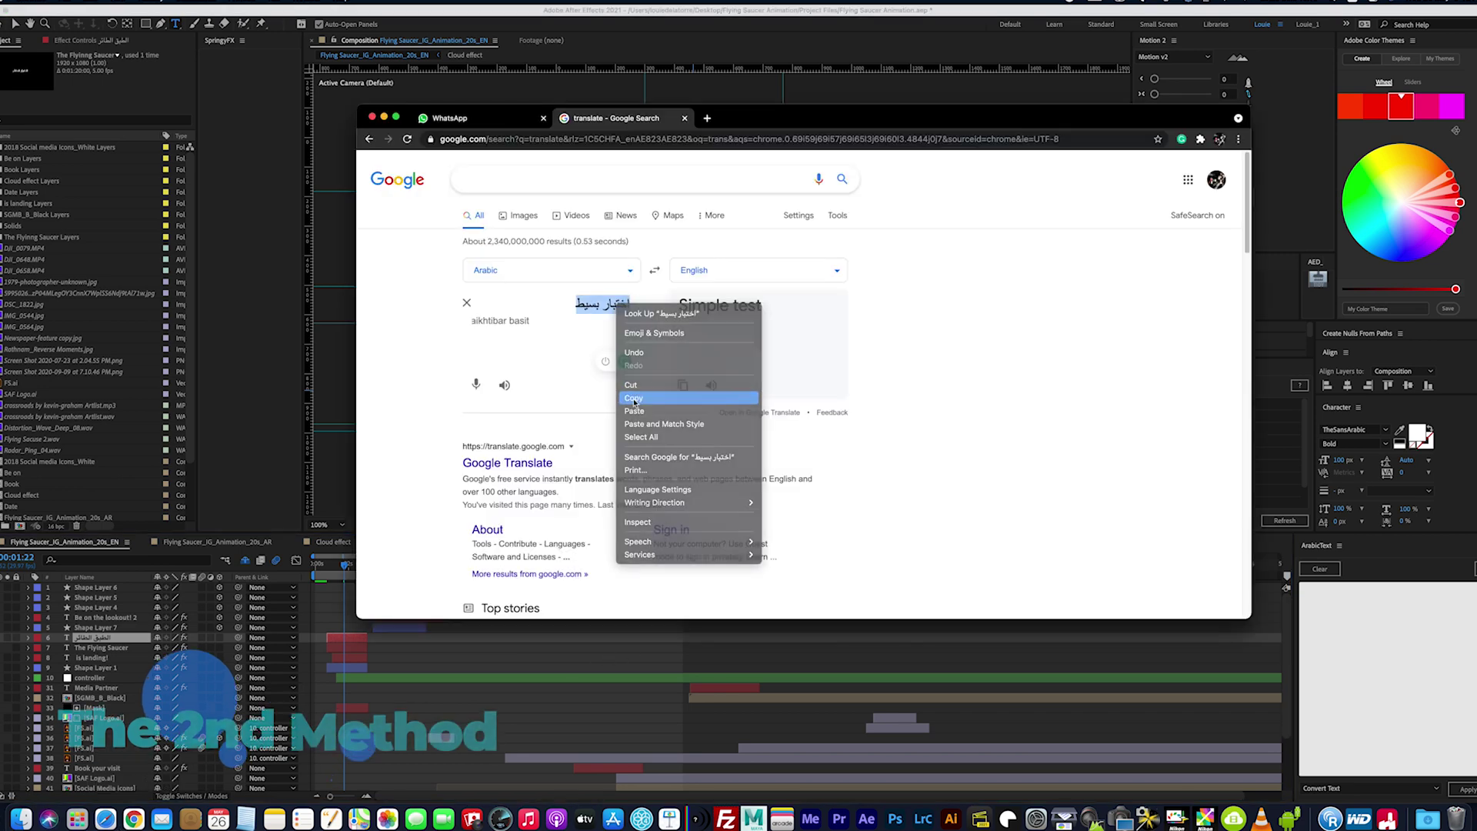
{"action": "left_click", "coordinate": [637, 397]}
{"action": "left_click", "coordinate": [346, 643]}
{"action": "double_click", "coordinate": [347, 641]}
{"action": "right_click", "coordinate": [685, 291]}
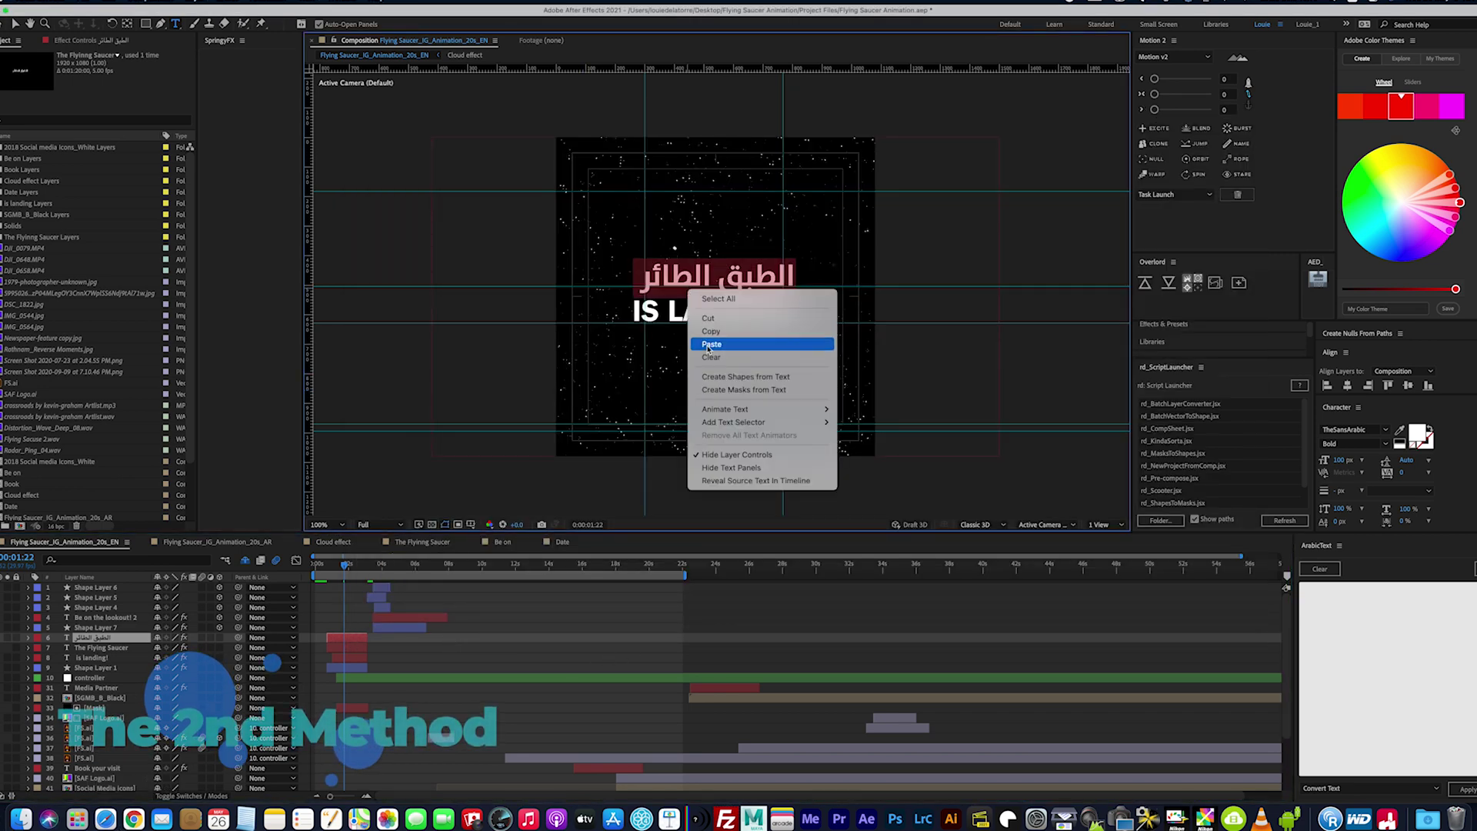
{"action": "left_click", "coordinate": [711, 344]}
Step: Reshape the pasted phrase into joined letters with ArabicText's Convert Text mode
{"action": "left_click", "coordinate": [341, 641]}
{"action": "double_click", "coordinate": [341, 640]}
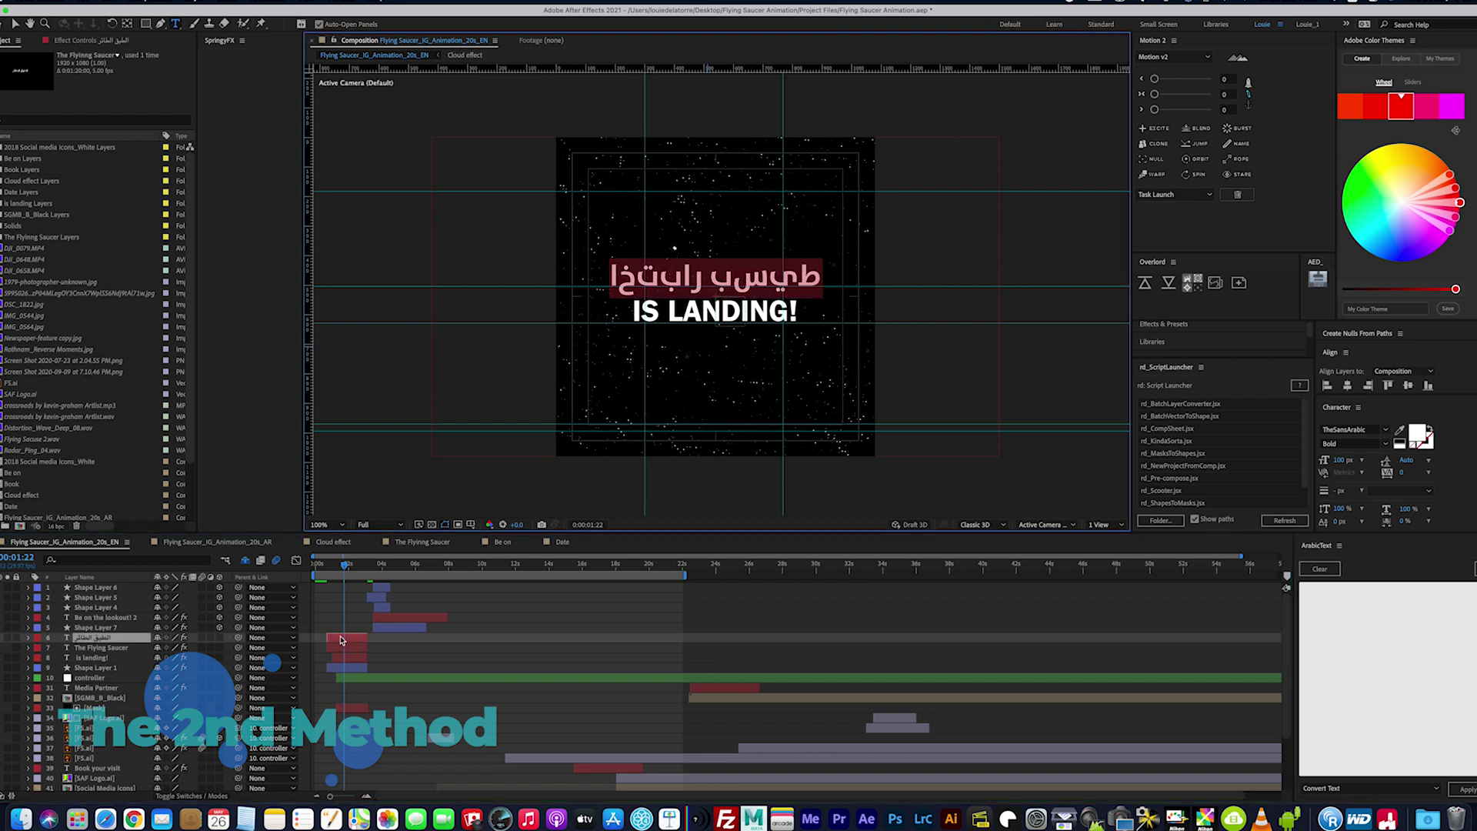
{"action": "left_click", "coordinate": [1370, 787]}
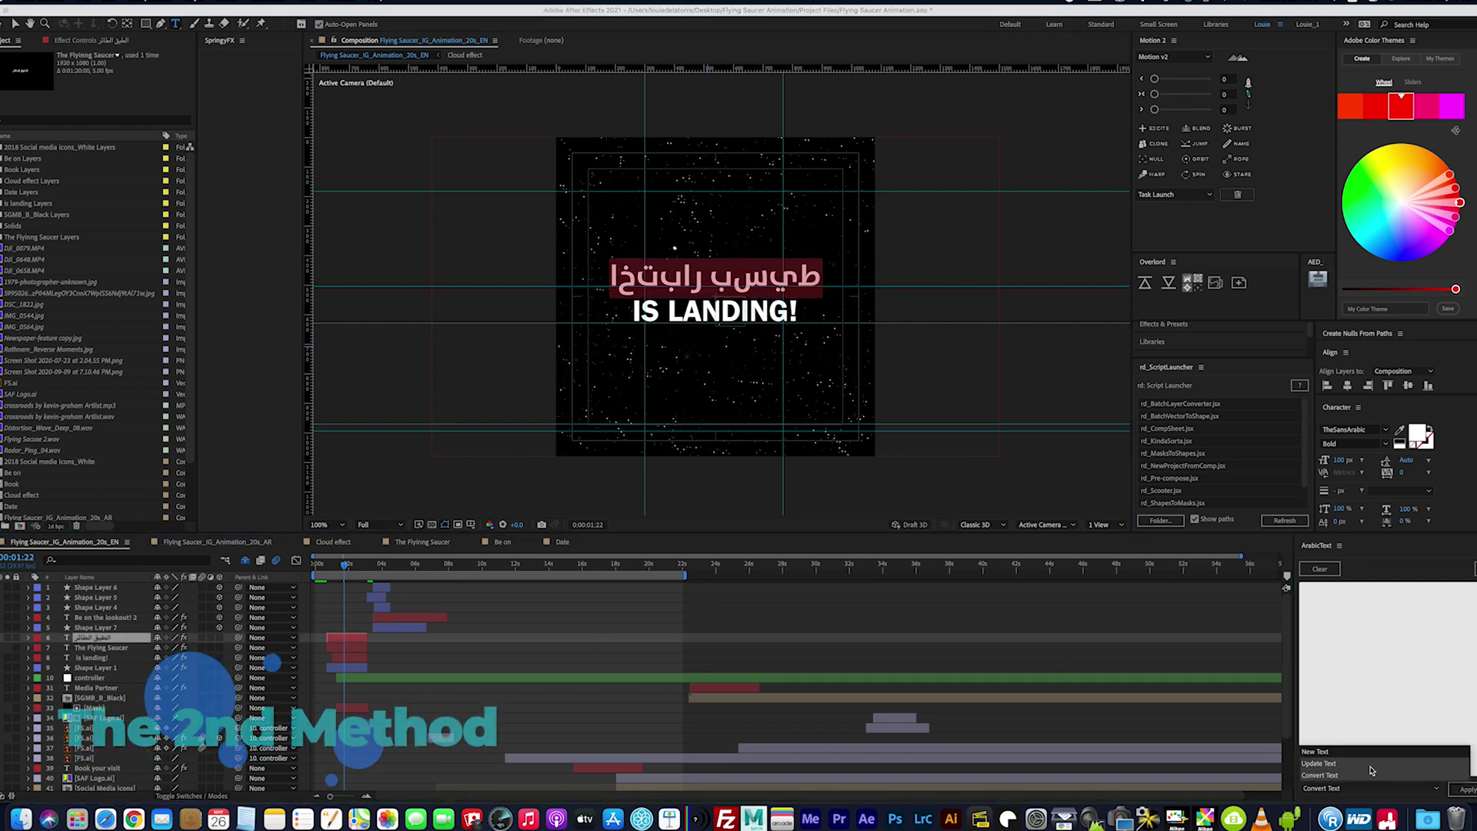
{"action": "left_click", "coordinate": [1369, 775]}
{"action": "left_click", "coordinate": [1463, 789]}
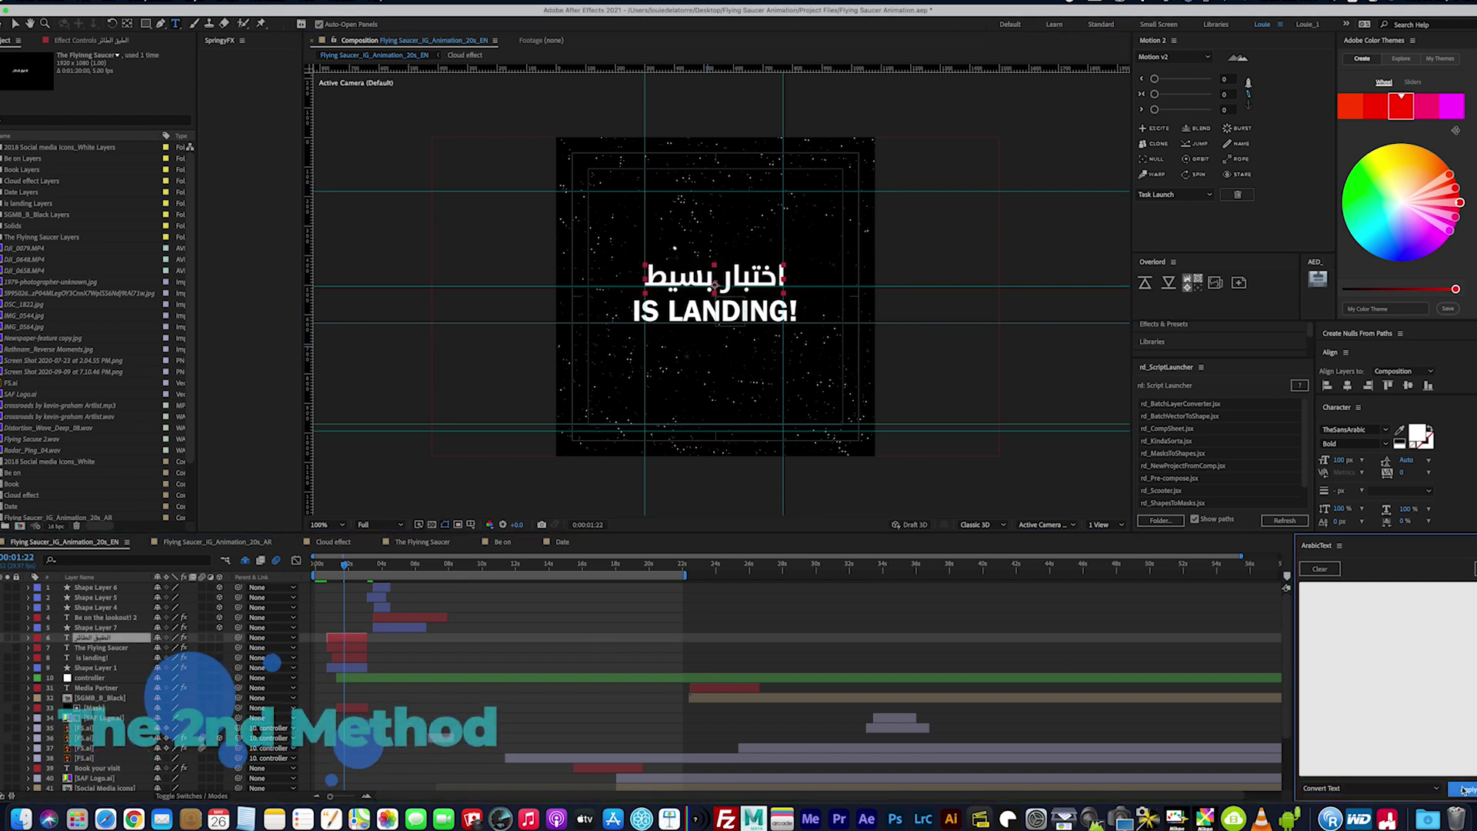
{"action": "left_click", "coordinate": [559, 636]}
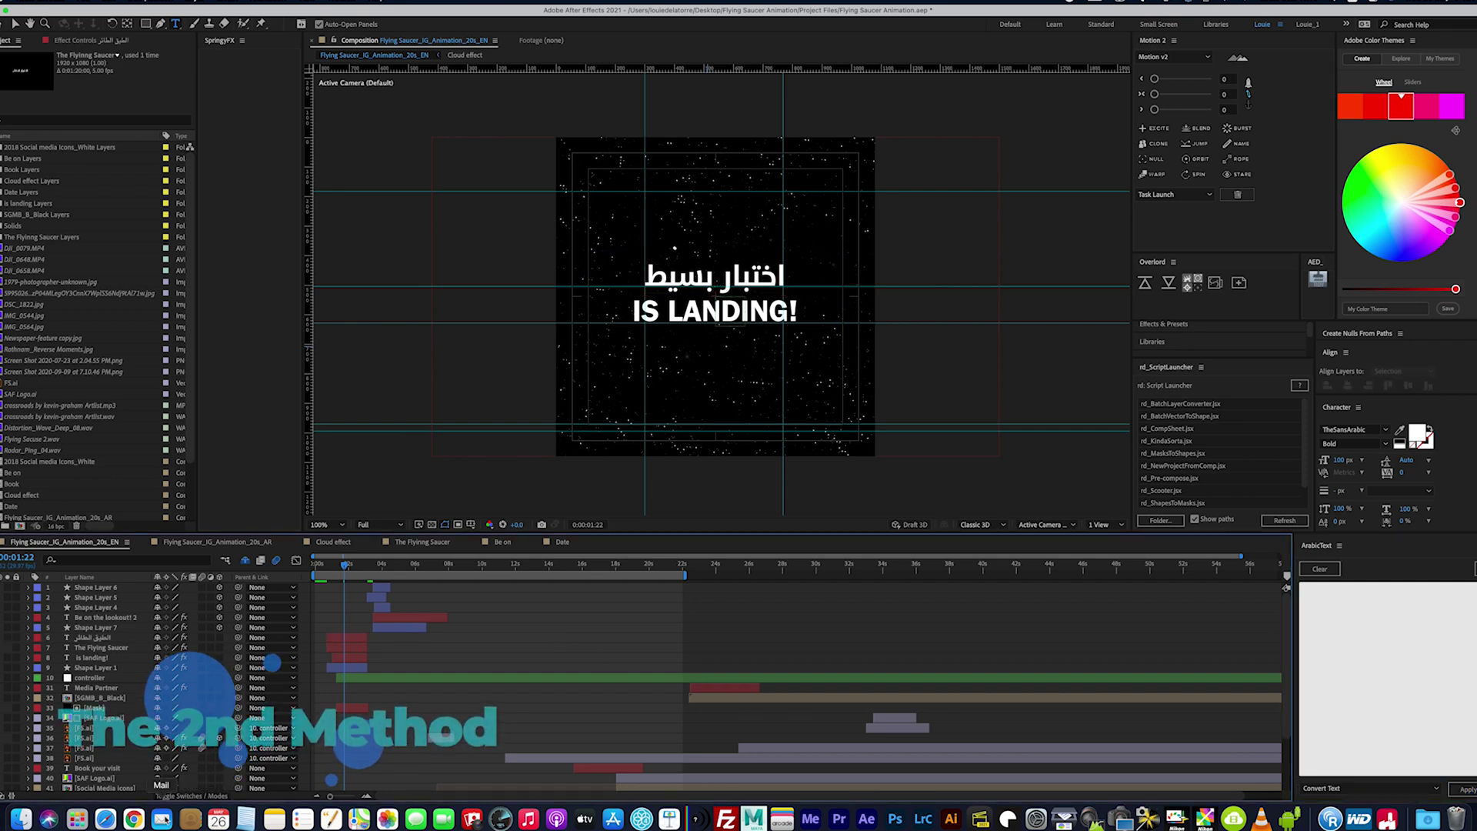